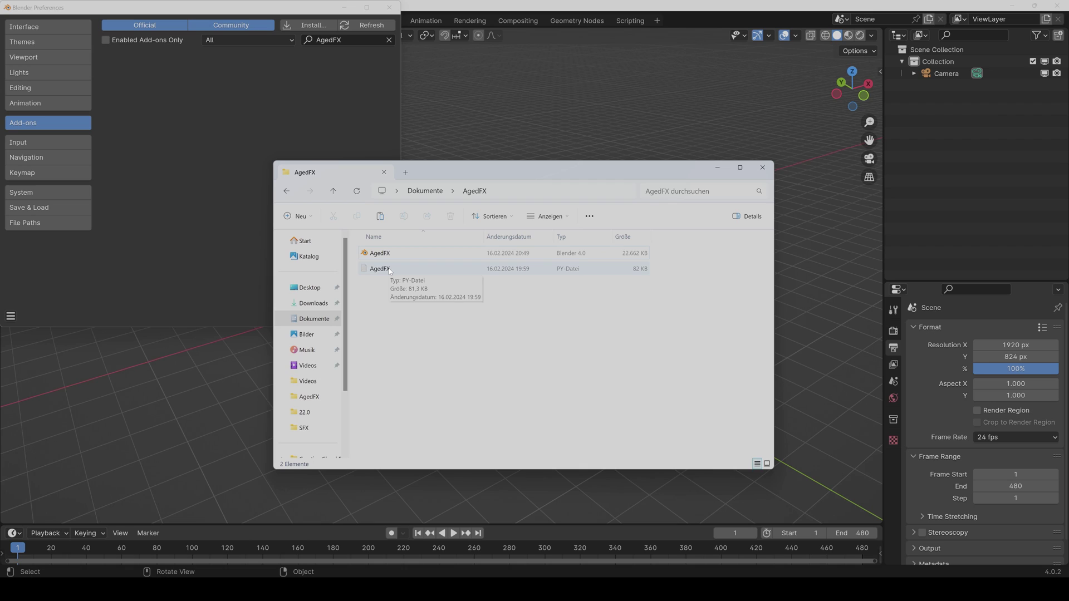
Install the AgedFX.py add-on from the Documents AgedFX folder, then enable it and expand its details.
{"action": "left_click", "coordinate": [290, 116]}
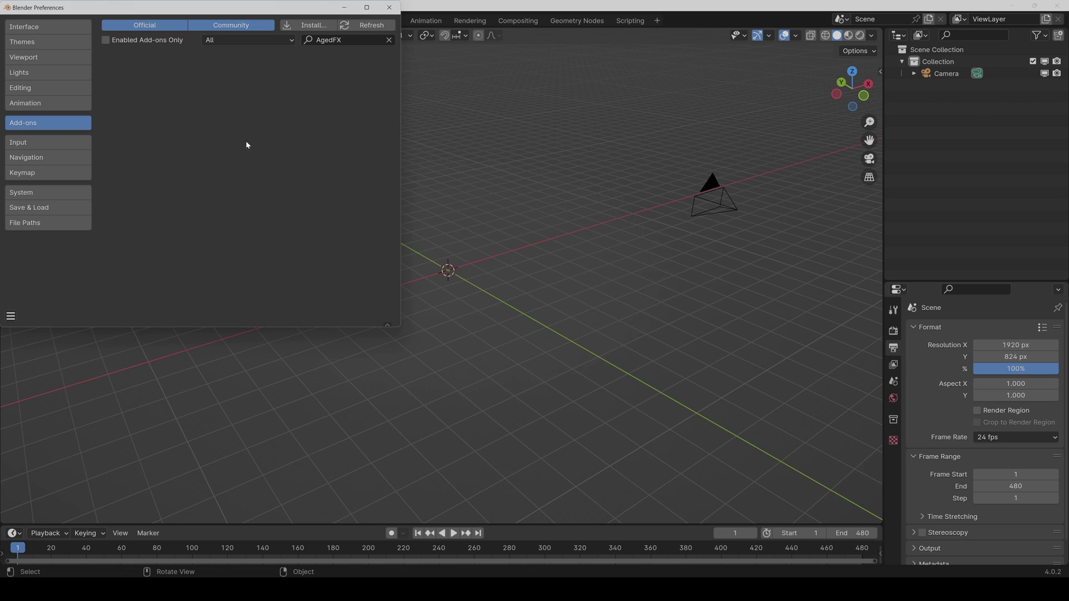
{"action": "left_click", "coordinate": [308, 26]}
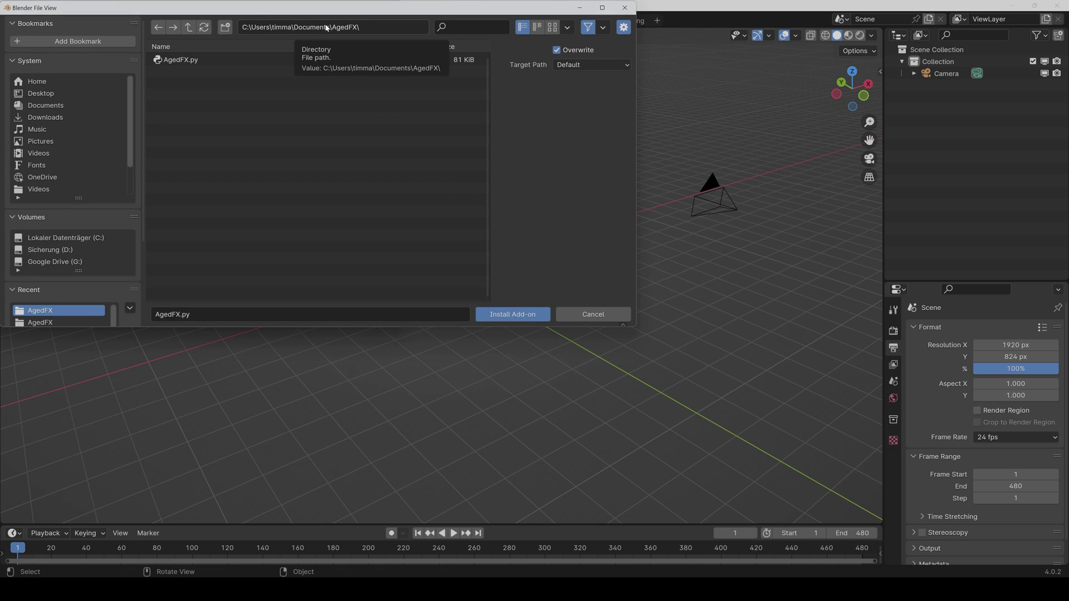
{"action": "left_click", "coordinate": [185, 60]}
{"action": "left_click", "coordinate": [513, 315]}
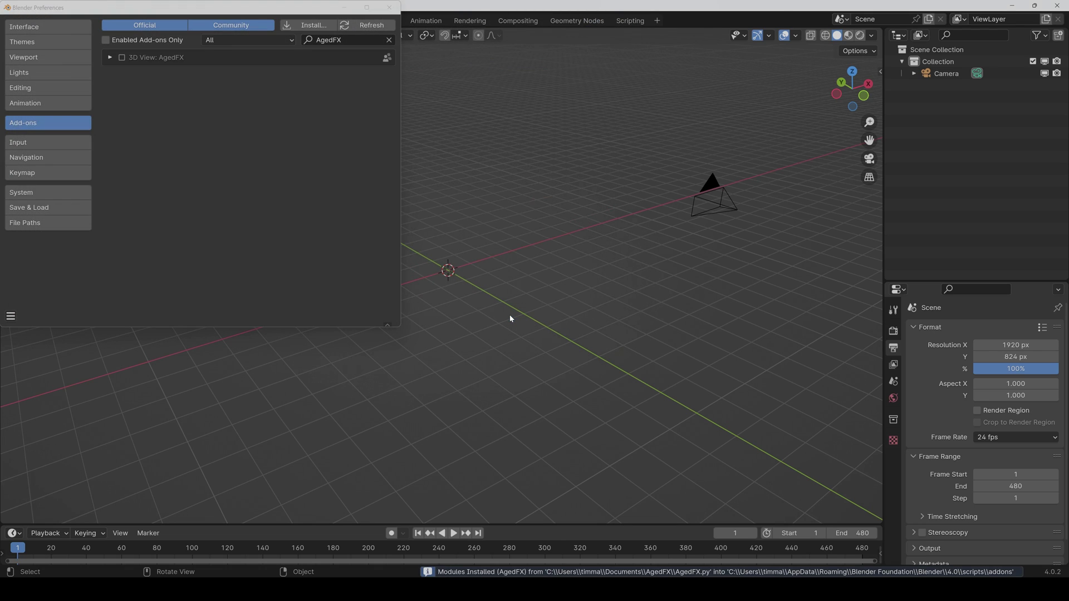
{"action": "left_click", "coordinate": [122, 58]}
{"action": "left_click", "coordinate": [110, 58]}
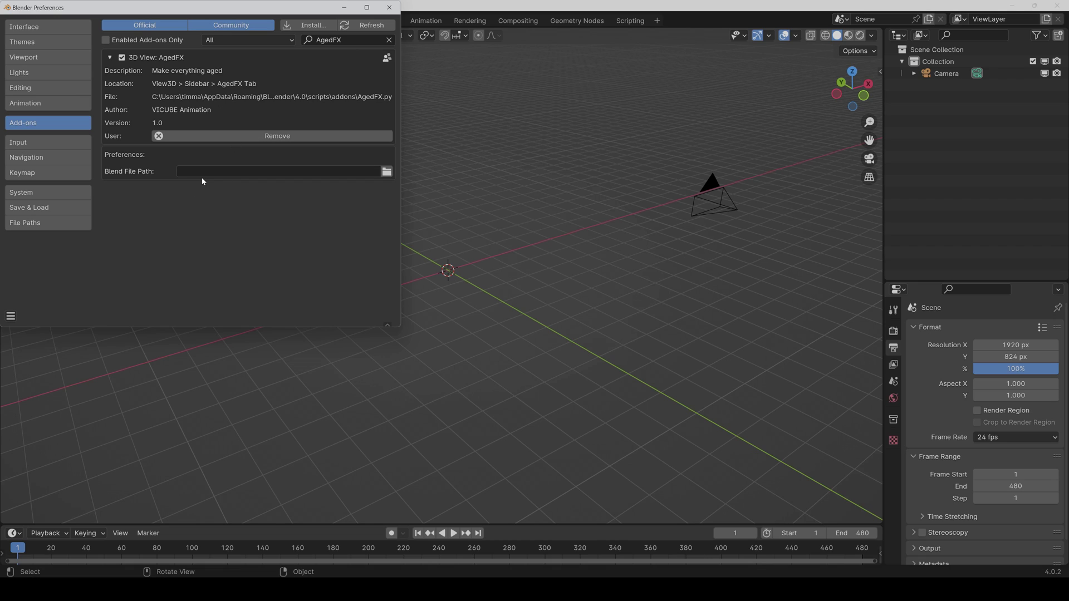
Set the add-on's Blend File Path to the AgedFX blend file.
{"action": "left_click", "coordinate": [386, 172]}
{"action": "left_click", "coordinate": [332, 62]}
{"action": "double_click", "coordinate": [332, 60]}
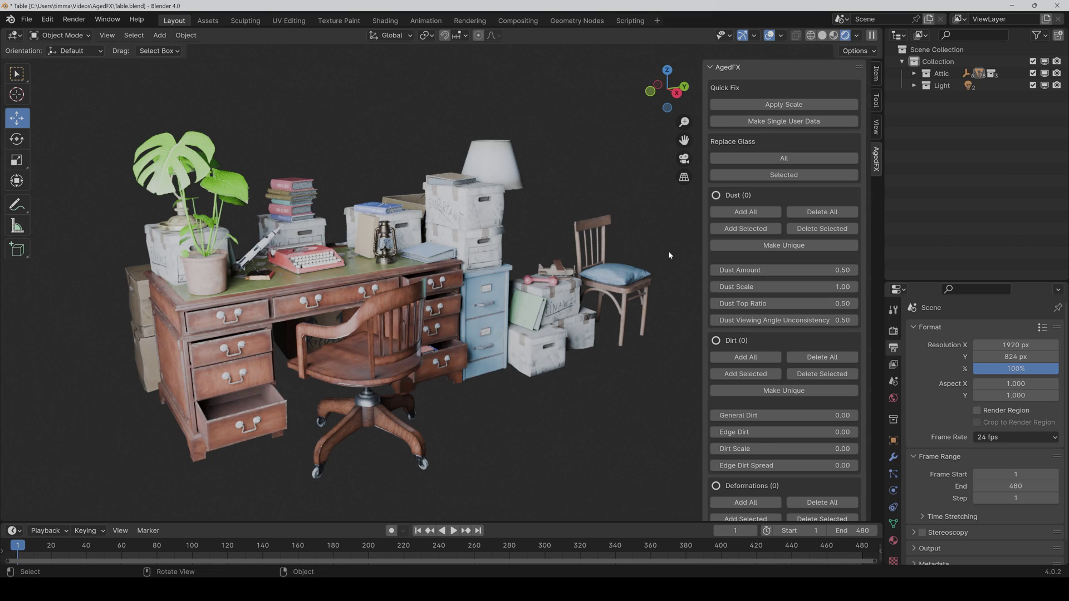
Add dust to the swivel desk chair only, and delete it from that chair again.
{"action": "left_click", "coordinate": [396, 307]}
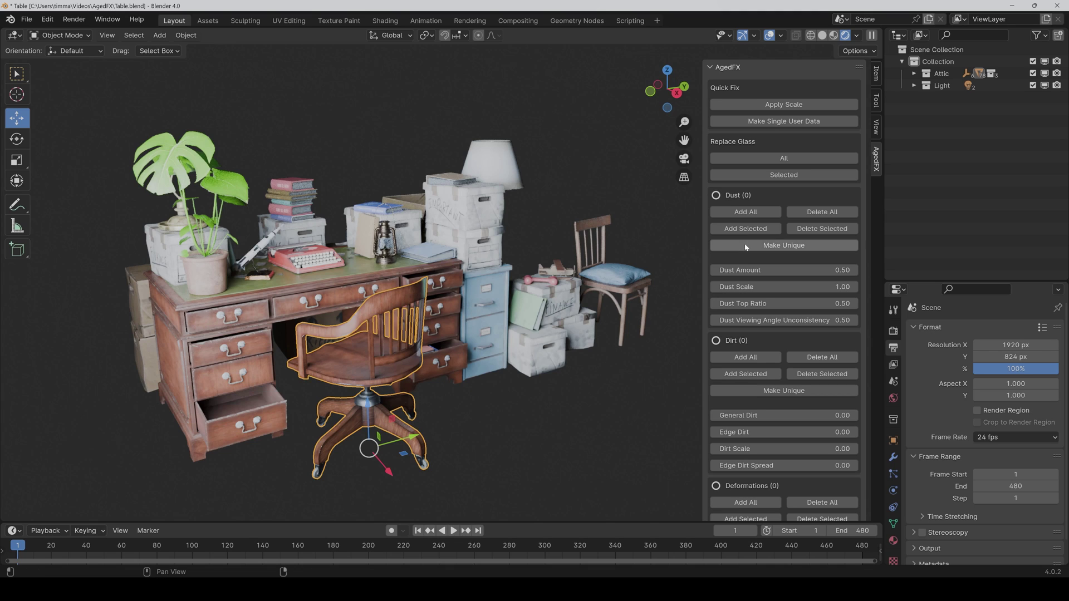
{"action": "left_click", "coordinate": [745, 229]}
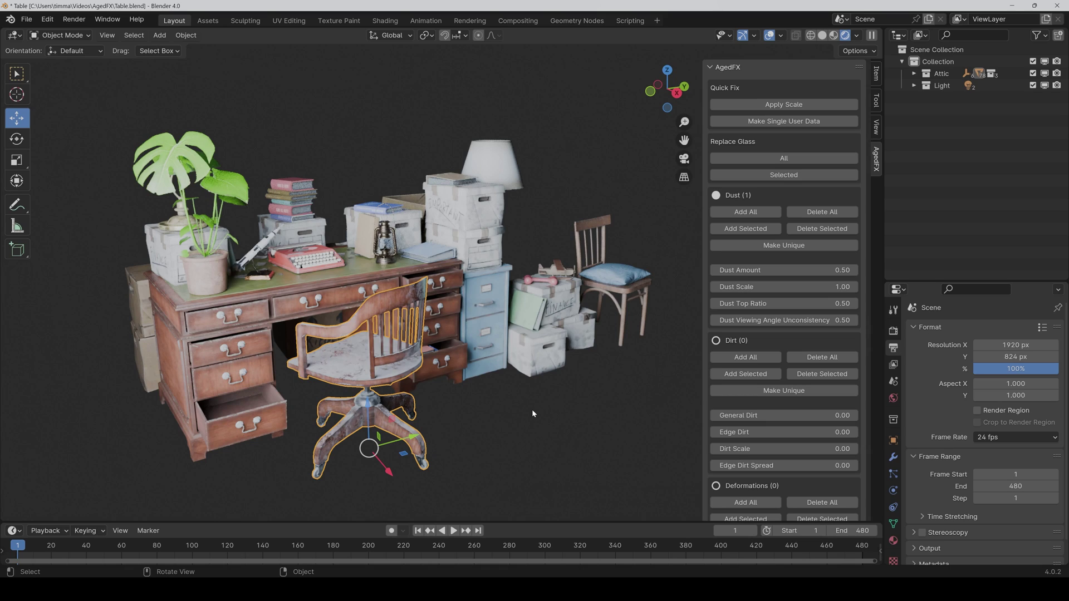
{"action": "left_click", "coordinate": [827, 230]}
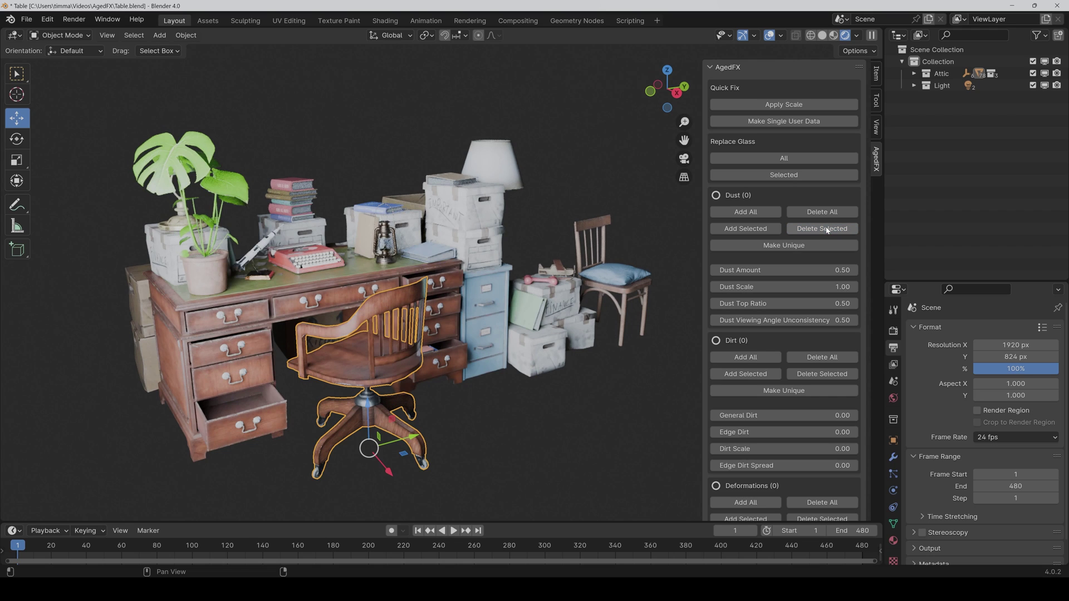
Add dust to all objects, and split the viewport to show the chair's material nodes in a Shader Editor.
{"action": "left_click", "coordinate": [745, 212]}
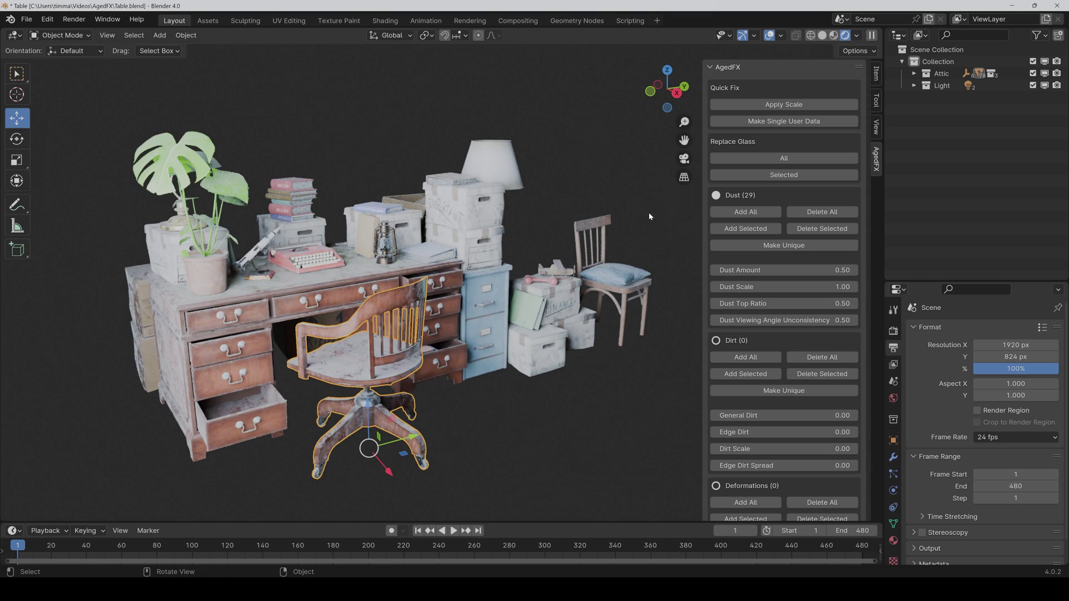
{"action": "left_click_drag", "start_coordinate": [6, 522], "coordinate": [8, 339]}
{"action": "left_click", "coordinate": [14, 344]}
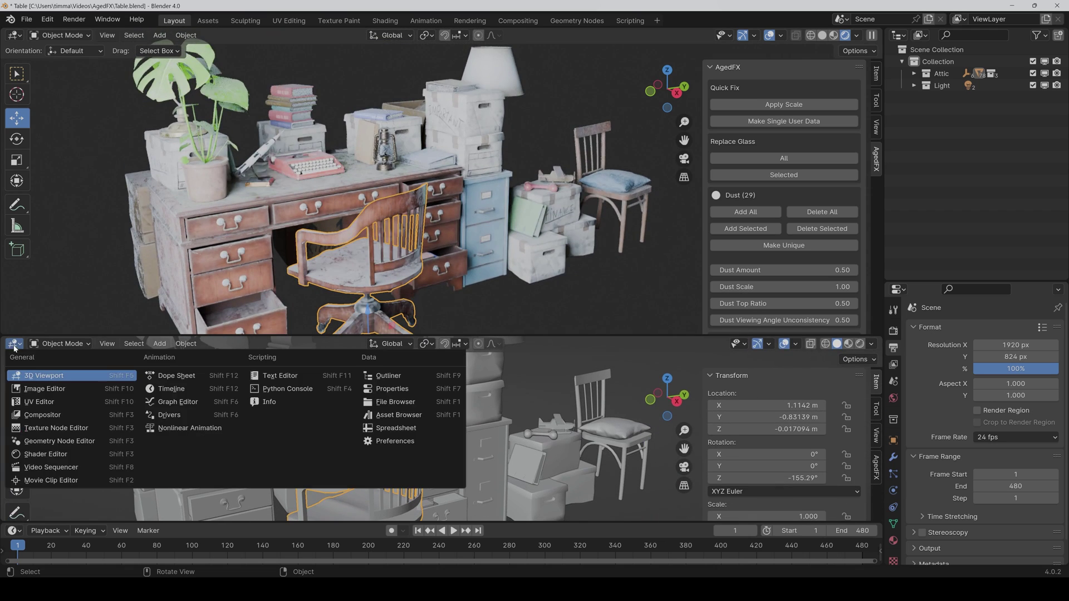
{"action": "left_click", "coordinate": [42, 453]}
{"action": "scroll", "coordinate": [599, 459], "scroll_direction": "up", "scroll_amount": 2}
{"action": "middle_click_drag", "start_coordinate": [599, 459], "coordinate": [530, 443]}
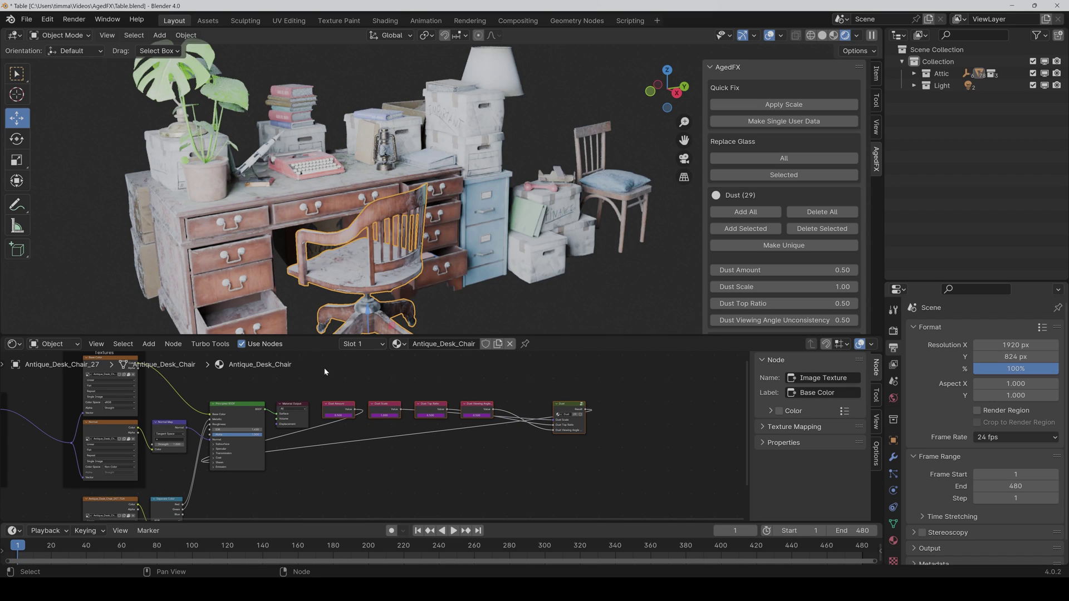
Select the desk, white boxes and files cabinet in turn to examine the dust nodes in their materials.
{"action": "left_click", "coordinate": [226, 220]}
{"action": "left_click", "coordinate": [172, 153]}
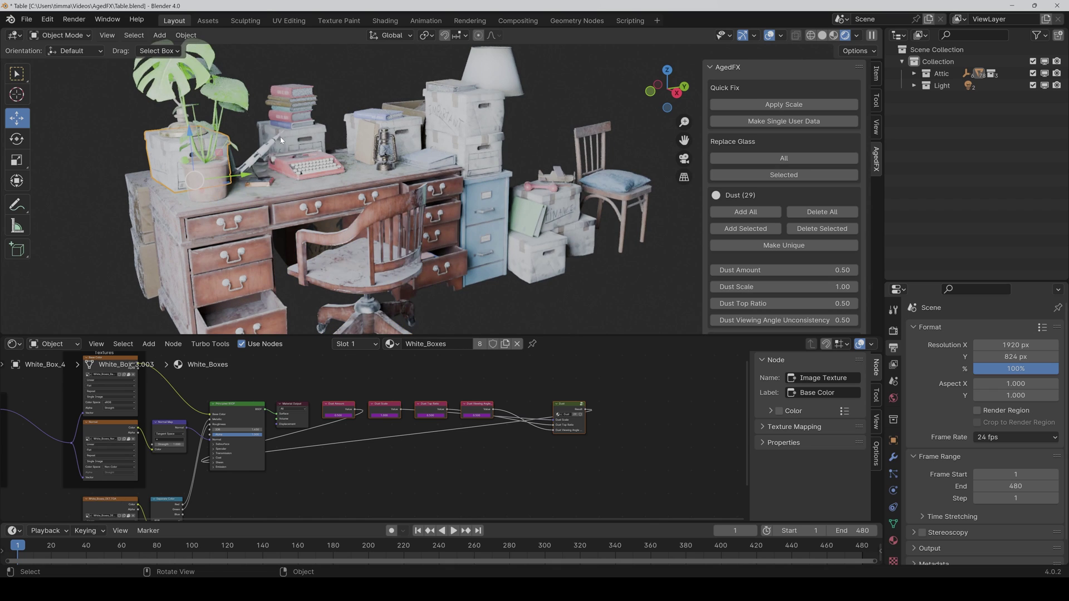
{"action": "left_click", "coordinate": [493, 116]}
{"action": "left_click", "coordinate": [493, 210]}
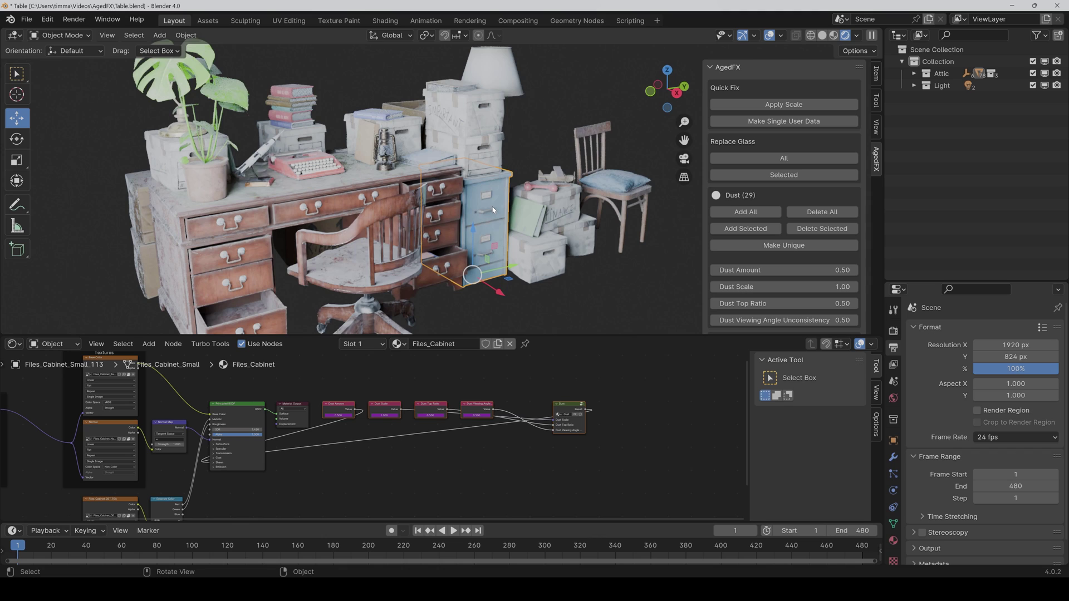
Add the dirt effect and the deformations effect to all objects in the scene.
{"action": "scroll", "coordinate": [806, 250], "scroll_direction": "down", "scroll_amount": 4}
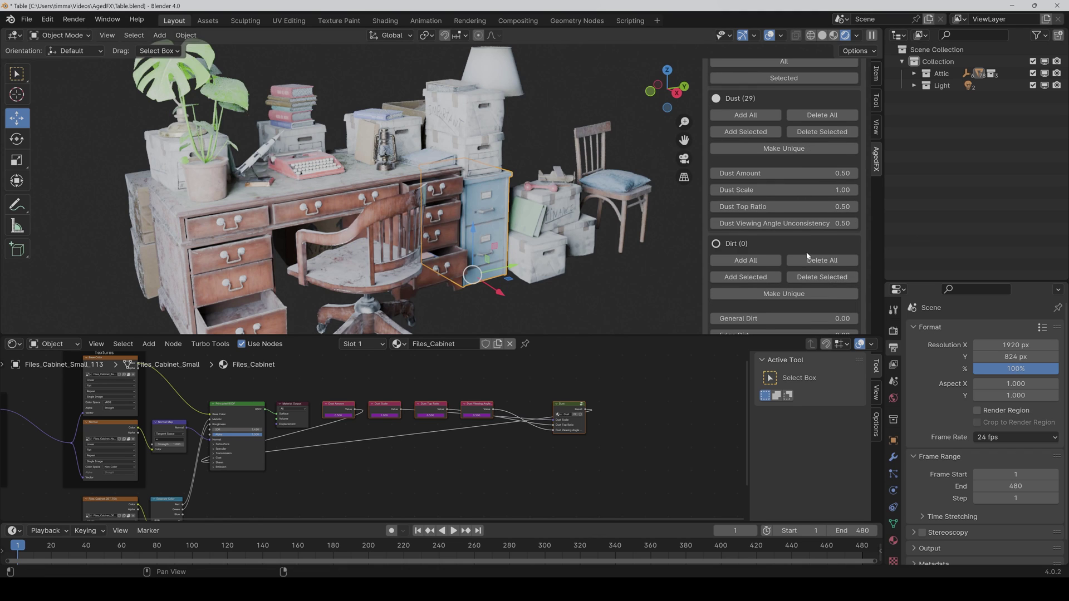
{"action": "left_click", "coordinate": [751, 260]}
{"action": "scroll", "coordinate": [763, 264], "scroll_direction": "down", "scroll_amount": 6}
{"action": "left_click", "coordinate": [768, 264]}
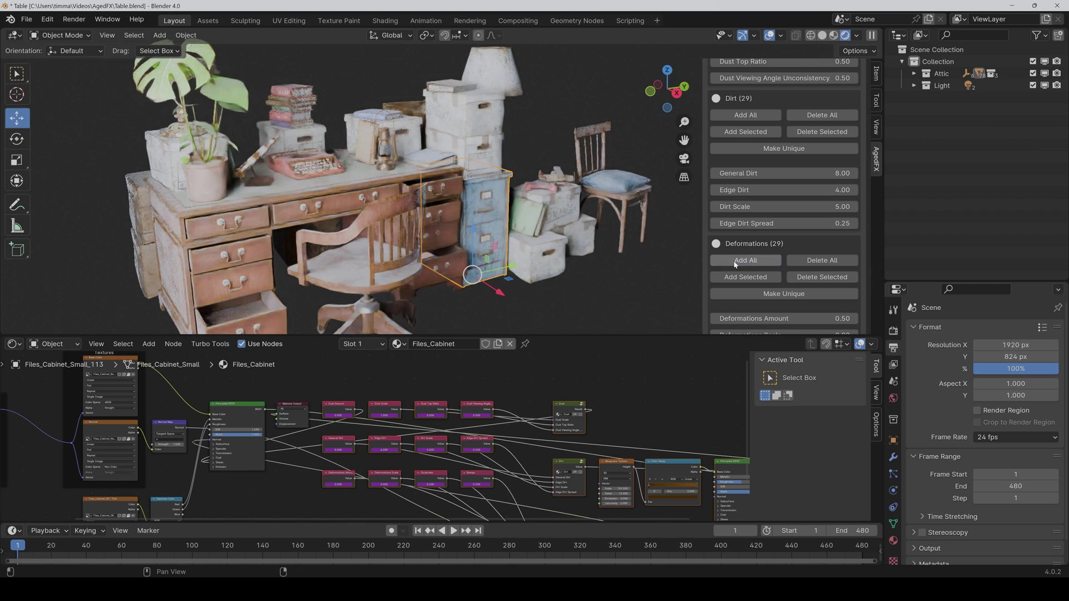
Select the potted plant and several white boxes to examine the dust, dirt and deformation nodes in their materials.
{"action": "scroll", "coordinate": [622, 481], "scroll_direction": "down", "scroll_amount": 4}
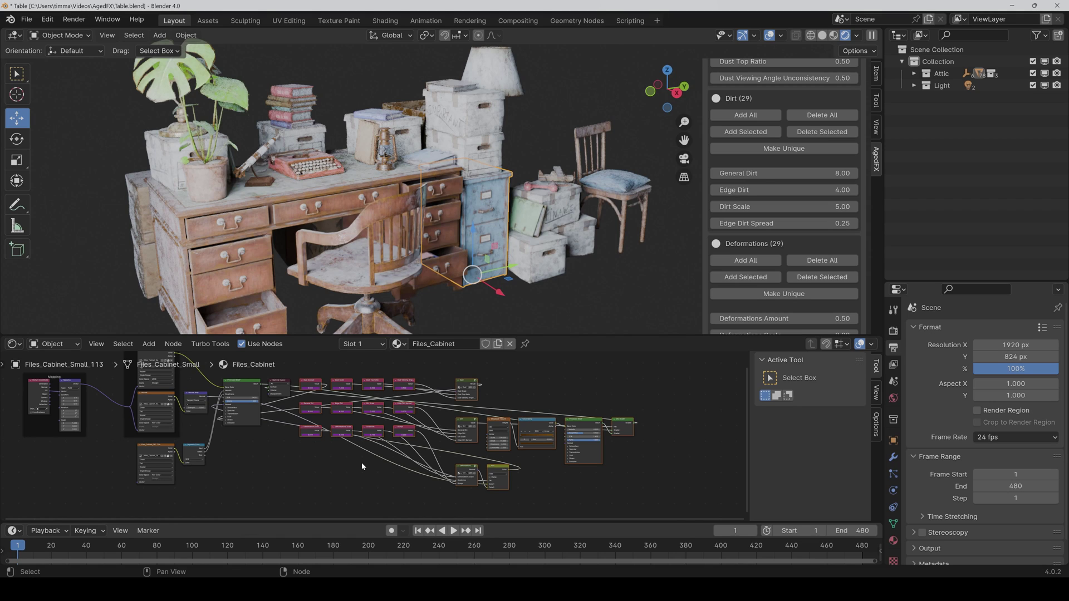
{"action": "left_click", "coordinate": [202, 182]}
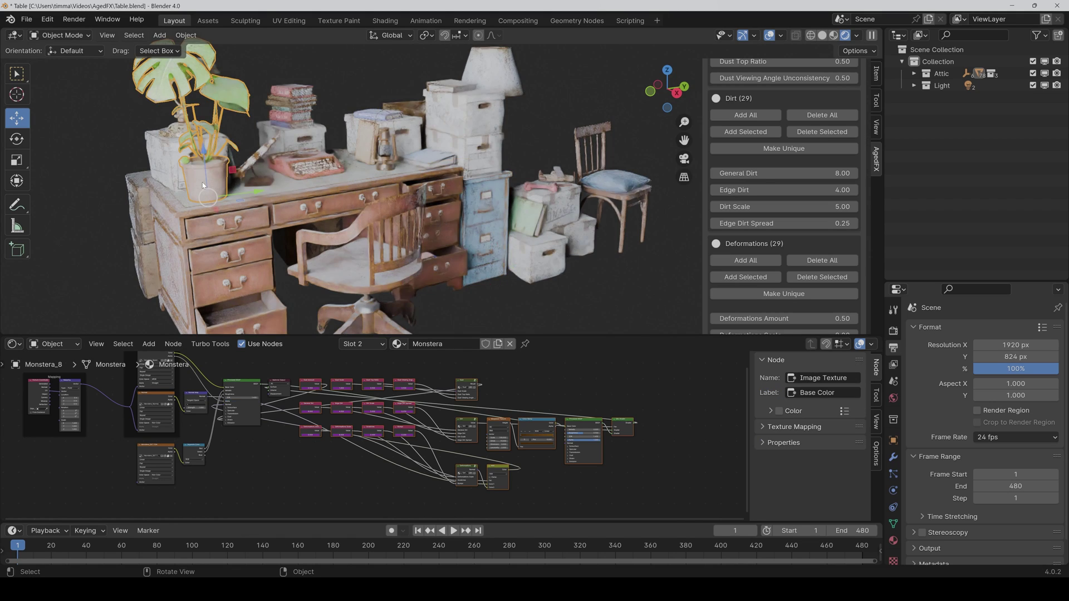
{"action": "left_click", "coordinate": [292, 137]}
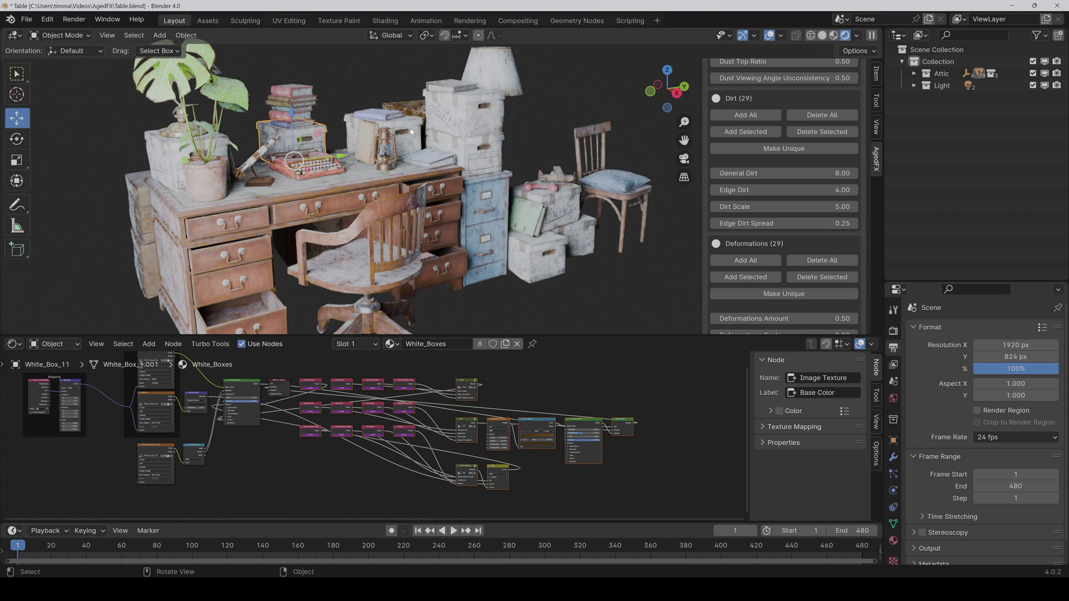
{"action": "left_click", "coordinate": [470, 114]}
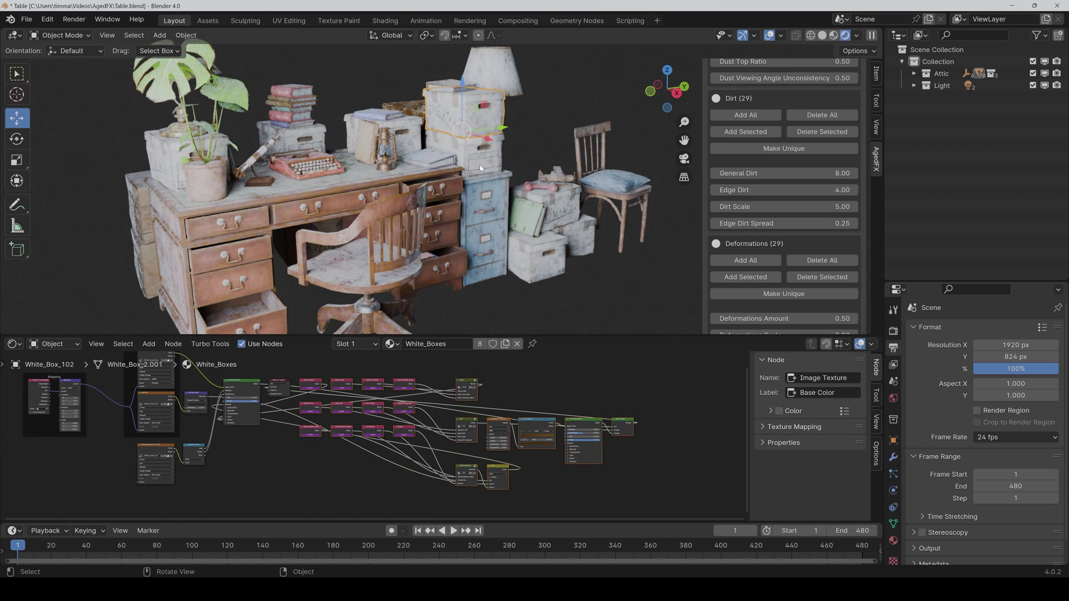
{"action": "left_click", "coordinate": [478, 166]}
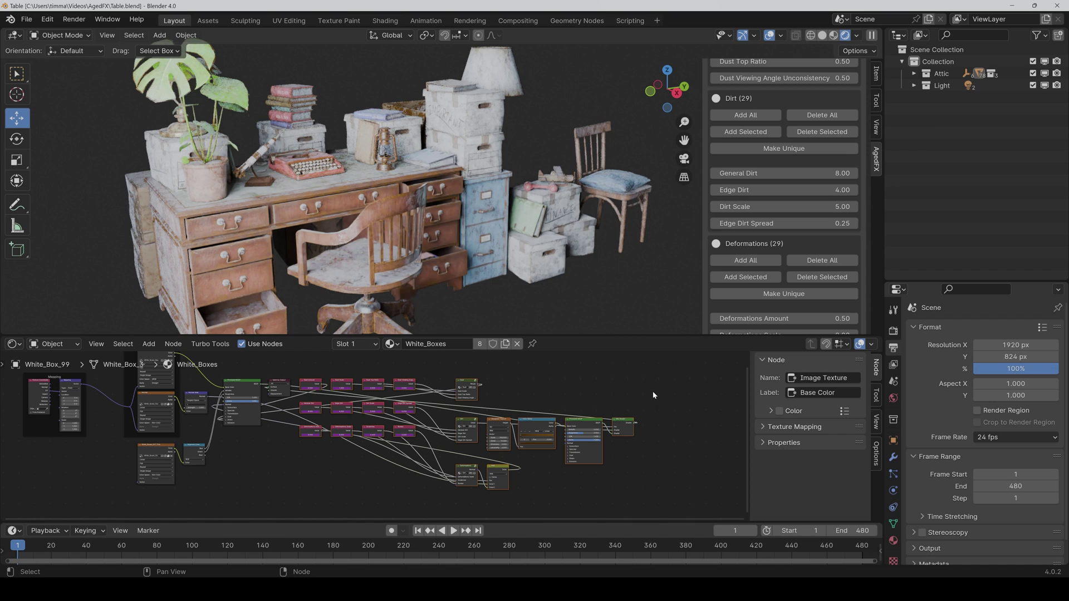
Try varying the Dust Amount and Dust Scale, ending at 0.50 and 1.00.
{"action": "scroll", "coordinate": [783, 215], "scroll_direction": "up", "scroll_amount": 5}
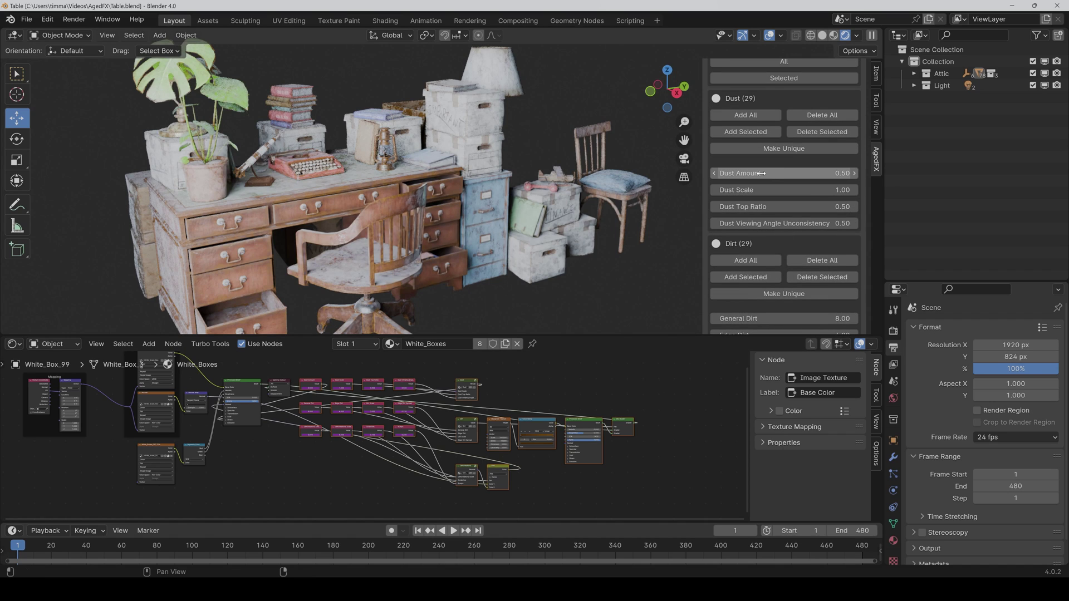
{"action": "left_click_drag", "start_coordinate": [761, 173], "coordinate": [801, 190]}
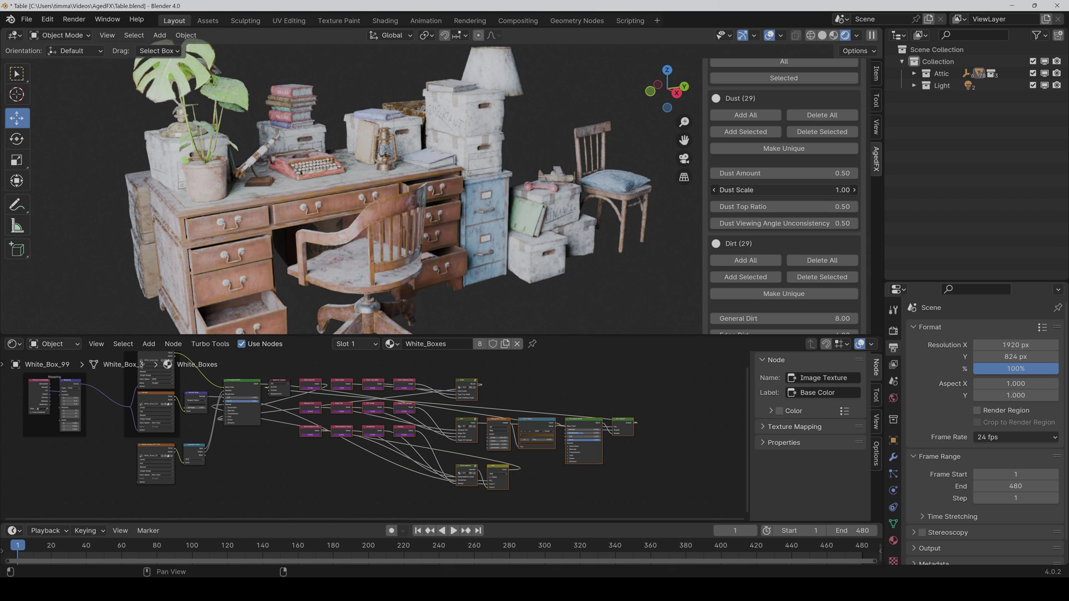
{"action": "left_click", "coordinate": [764, 190]}
{"action": "type", "text": "1"}
{"action": "key", "text": "Return"}
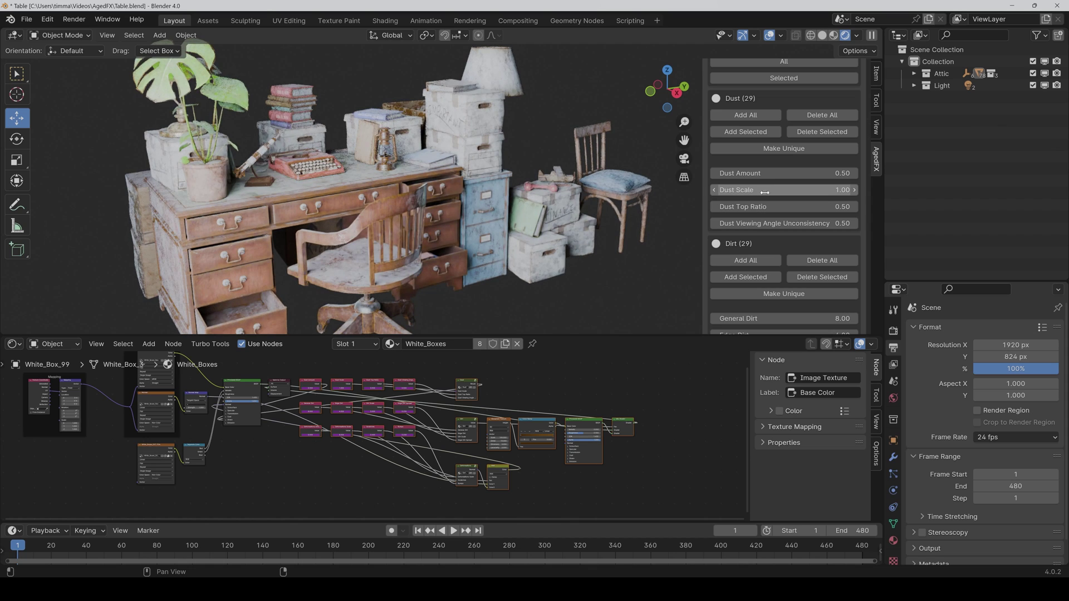
Try a Dust Top Ratio of 1.
{"action": "left_click", "coordinate": [778, 207]}
{"action": "type", "text": "1"}
{"action": "key", "text": "Return"}
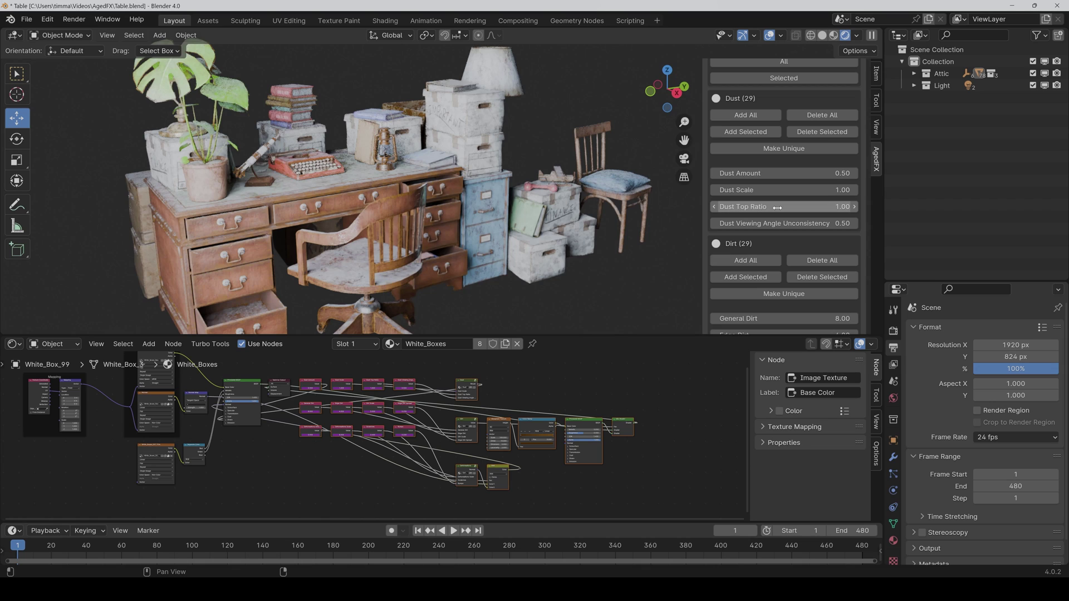
Set the Dust Top Ratio to 0.
{"action": "left_click", "coordinate": [777, 207]}
{"action": "type", "text": "0"}
{"action": "key", "text": "Return"}
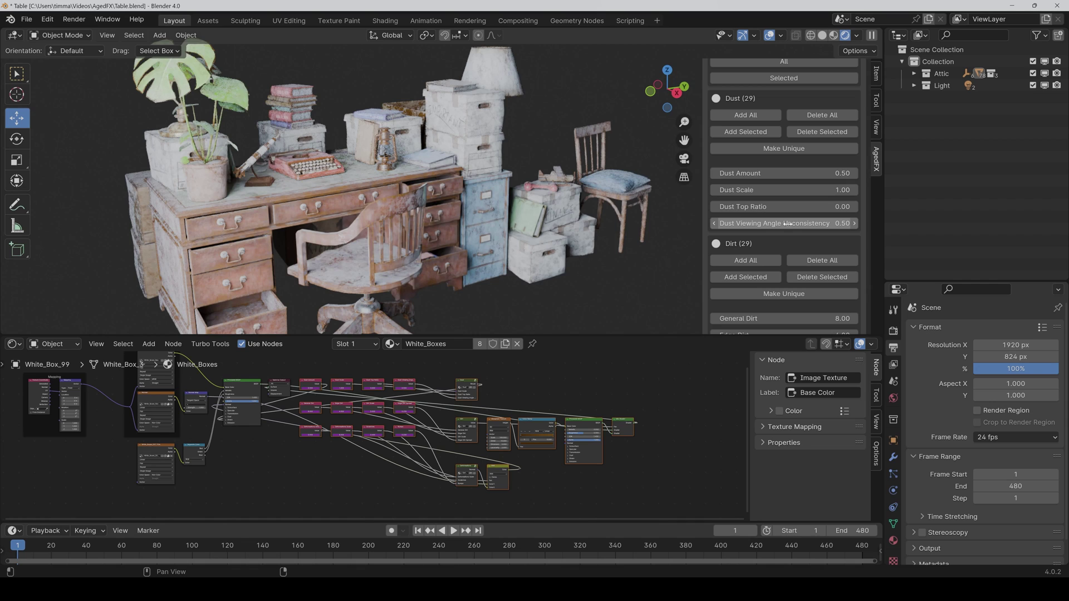
Set the Dust Viewing Angle Unconsistency to 1, check the desk from above, and save the file.
{"action": "left_click", "coordinate": [802, 225]}
{"action": "type", "text": "1"}
{"action": "key", "text": "Return"}
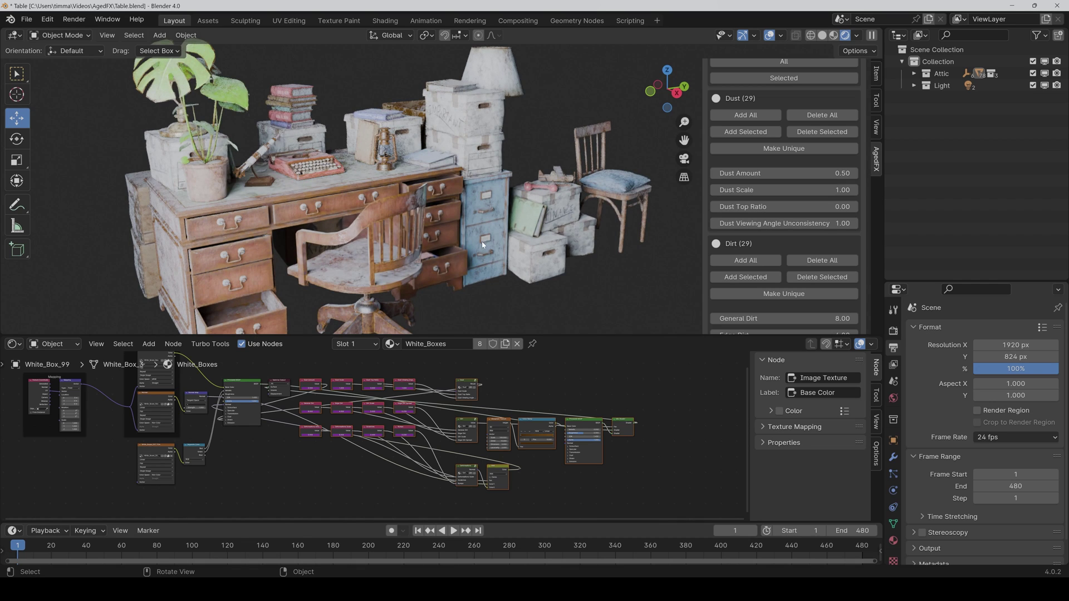
{"action": "middle_click_drag", "start_coordinate": [481, 222], "coordinate": [471, 288]}
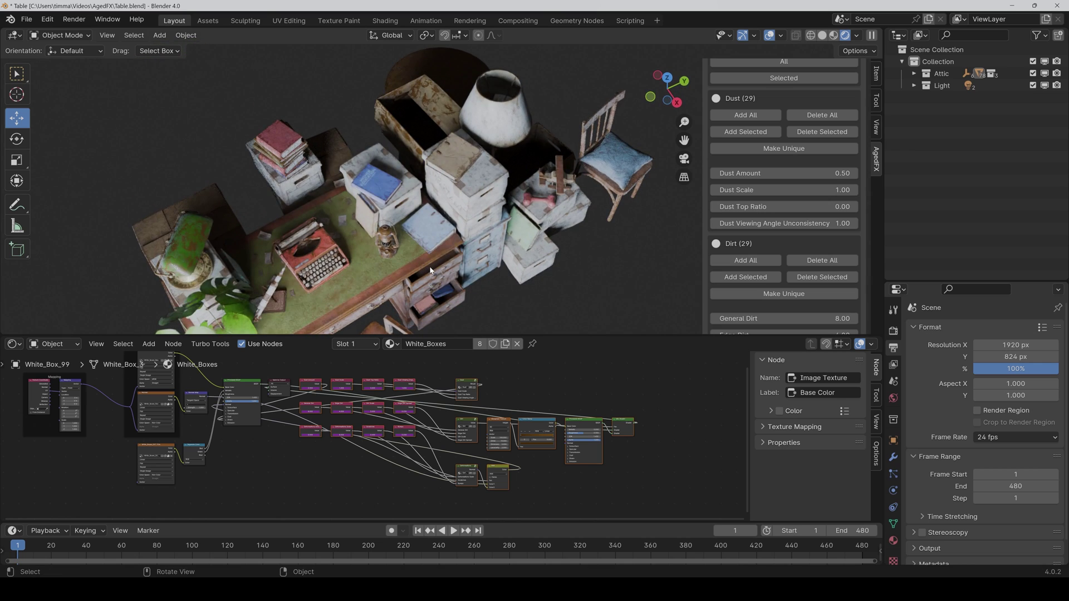
{"action": "middle_click_drag", "start_coordinate": [430, 270], "coordinate": [452, 199]}
{"action": "key", "text": "ctrl+s"}
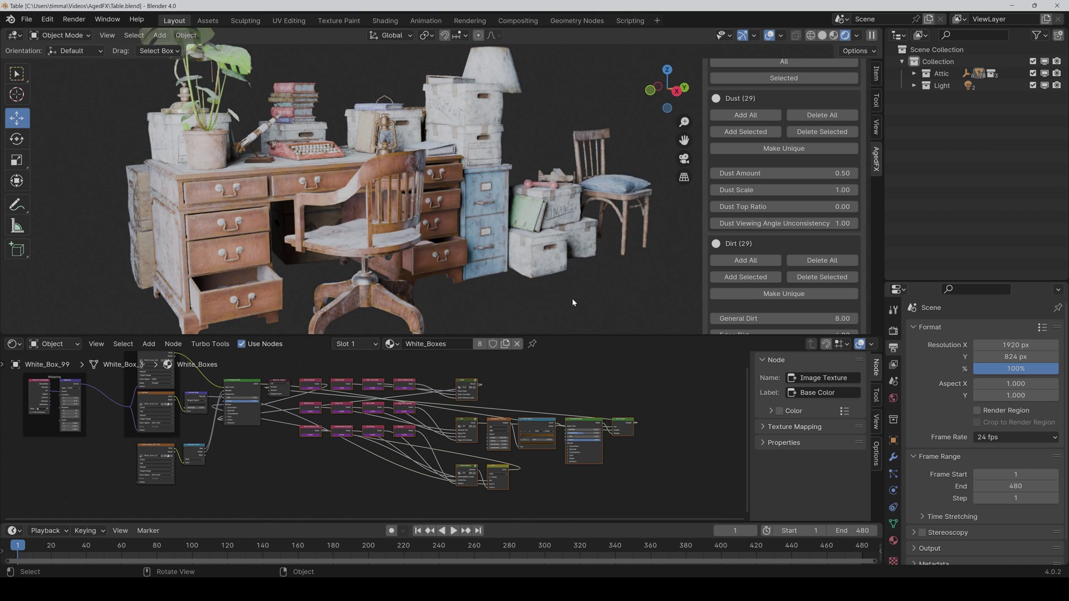
Try a lower General Dirt value while viewing the desktop items up close, and set it to 9.
{"action": "scroll", "coordinate": [770, 270], "scroll_direction": "down", "scroll_amount": 3}
{"action": "middle_click_drag", "start_coordinate": [345, 212], "coordinate": [423, 223]}
{"action": "scroll", "coordinate": [336, 230], "scroll_direction": "up", "scroll_amount": 5}
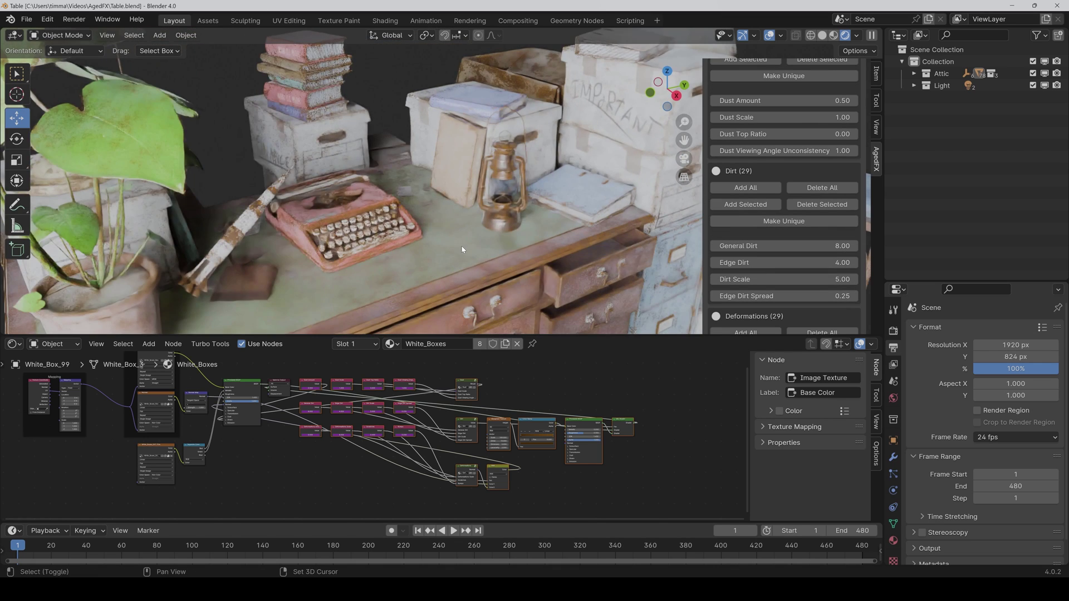
{"action": "mouse_move", "coordinate": [752, 247]}
{"action": "left_mouse_down"}
{"action": "mouse_move", "coordinate": [777, 247]}
{"action": "mouse_move", "coordinate": [741, 247]}
{"action": "left_mouse_up"}
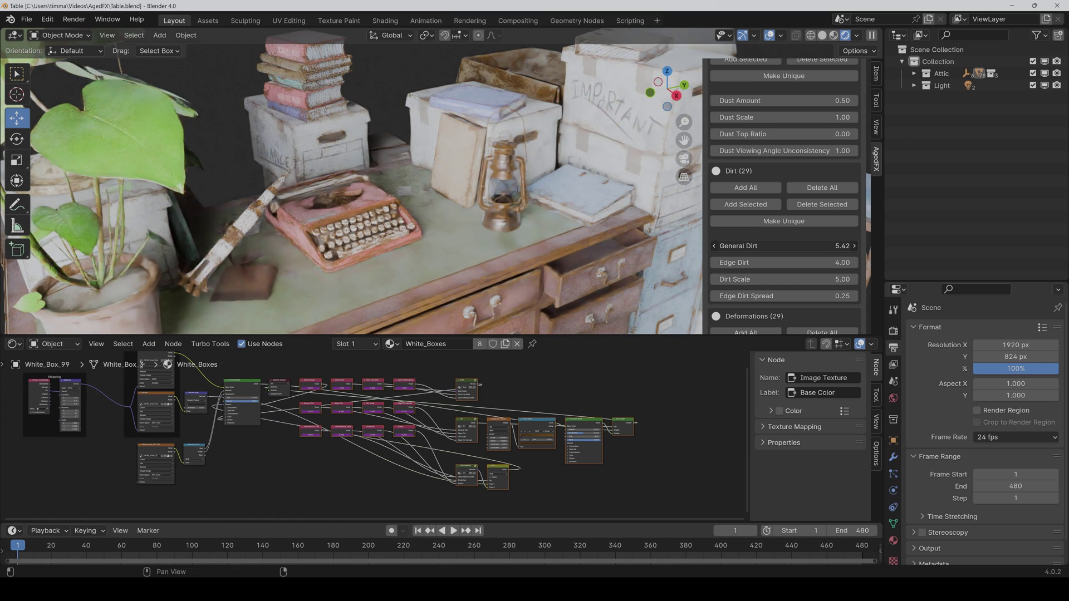
{"action": "left_click", "coordinate": [784, 245]}
{"action": "type", "text": "9"}
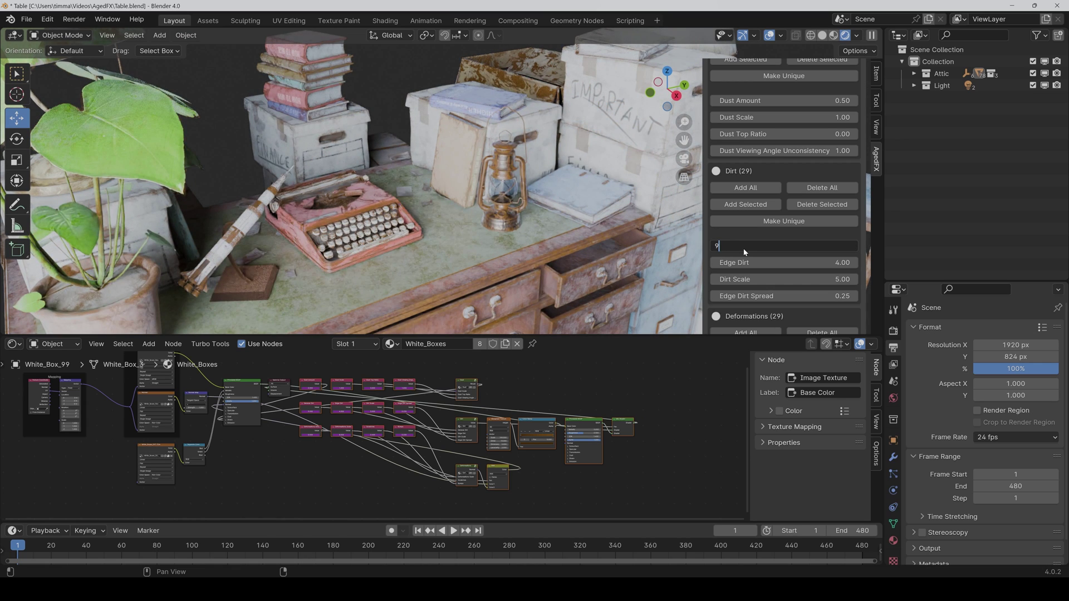
{"action": "key", "text": "Return"}
Raise Edge Dirt to about 5.17 and Dirt Scale to about 6.56, checking the lantern and book up close.
{"action": "left_click_drag", "start_coordinate": [768, 263], "coordinate": [808, 262]}
{"action": "scroll", "coordinate": [537, 261], "scroll_direction": "up", "scroll_amount": 6}
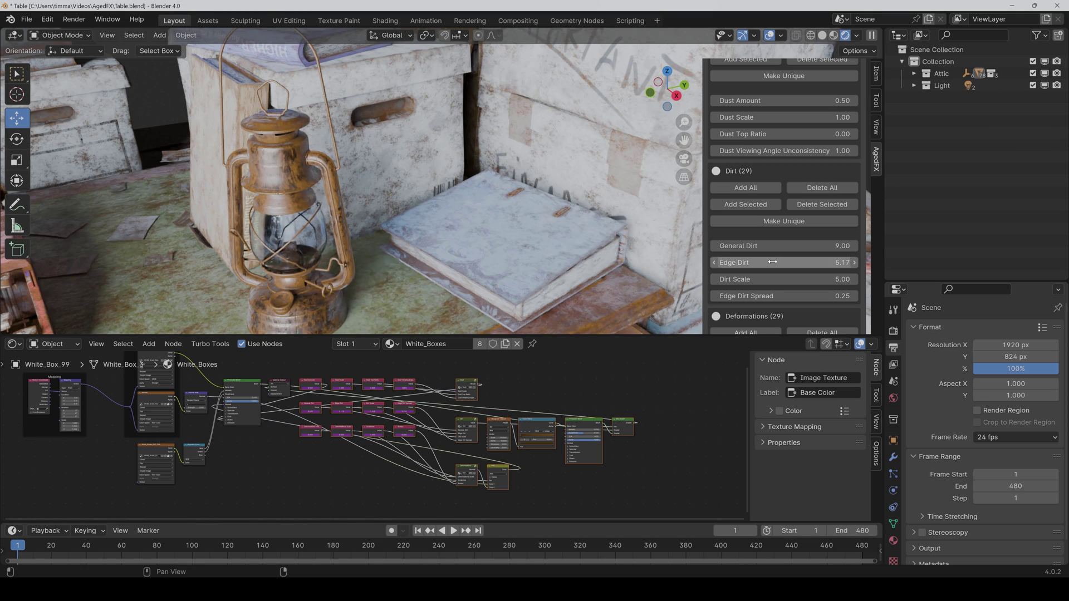
{"action": "left_click_drag", "start_coordinate": [775, 279], "coordinate": [746, 280]}
{"action": "scroll", "coordinate": [630, 171], "scroll_direction": "up", "scroll_amount": 2}
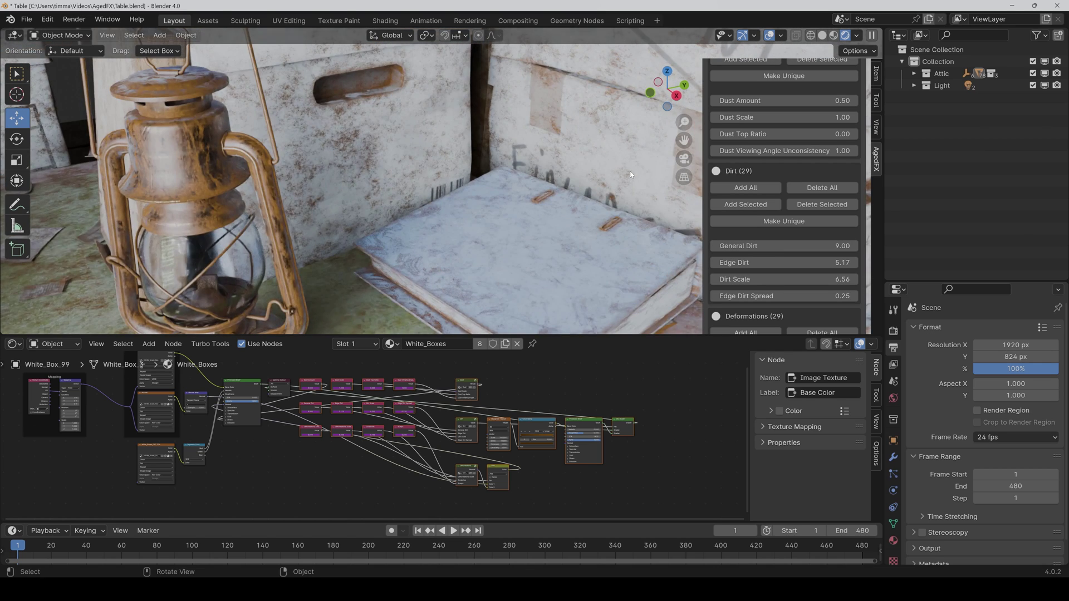
{"action": "left_click_drag", "start_coordinate": [685, 139], "coordinate": [657, 128]}
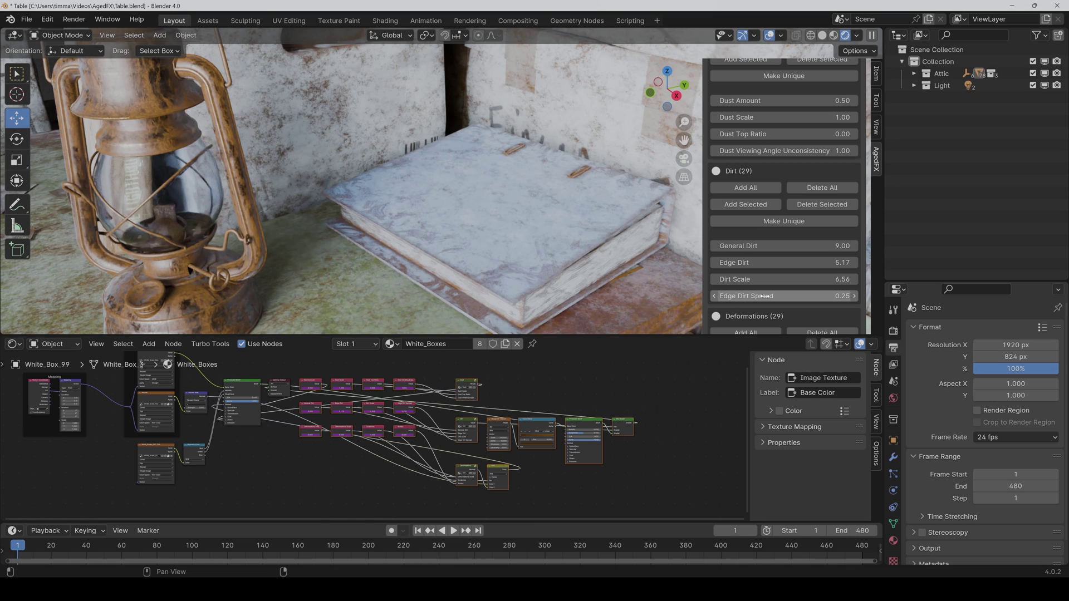
Set the Edge Dirt Spread to 0.01.
{"action": "left_click", "coordinate": [765, 296]}
{"action": "key", "text": "BackSpace"}
{"action": "type", "text": ".01"}
{"action": "key", "text": "Return"}
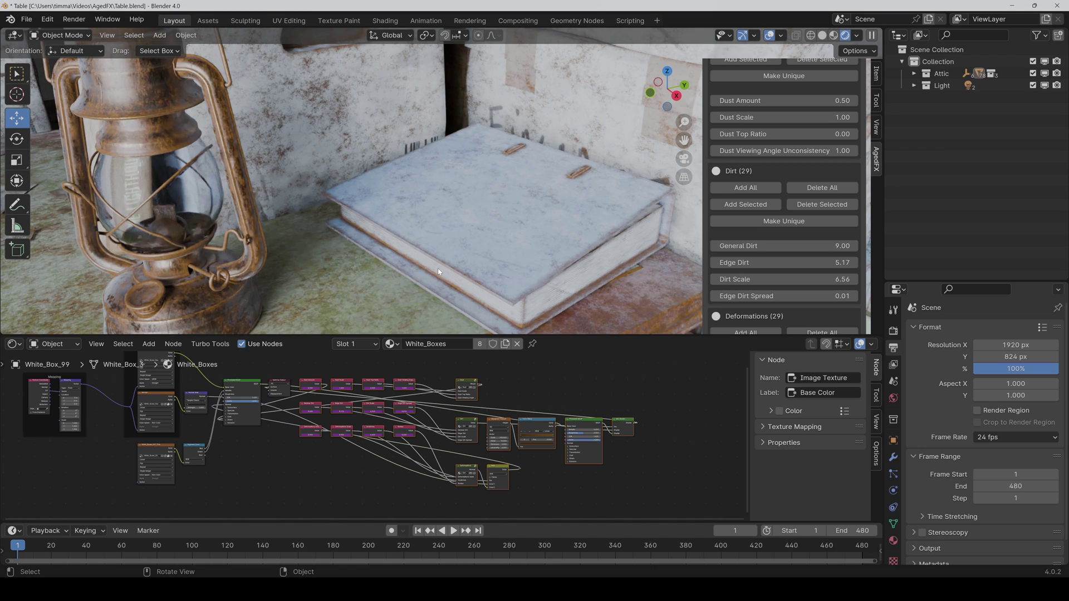
Save the file and set the Deformations Amount to 1.
{"action": "key", "text": "ctrl+s"}
{"action": "scroll", "coordinate": [757, 272], "scroll_direction": "down", "scroll_amount": 6}
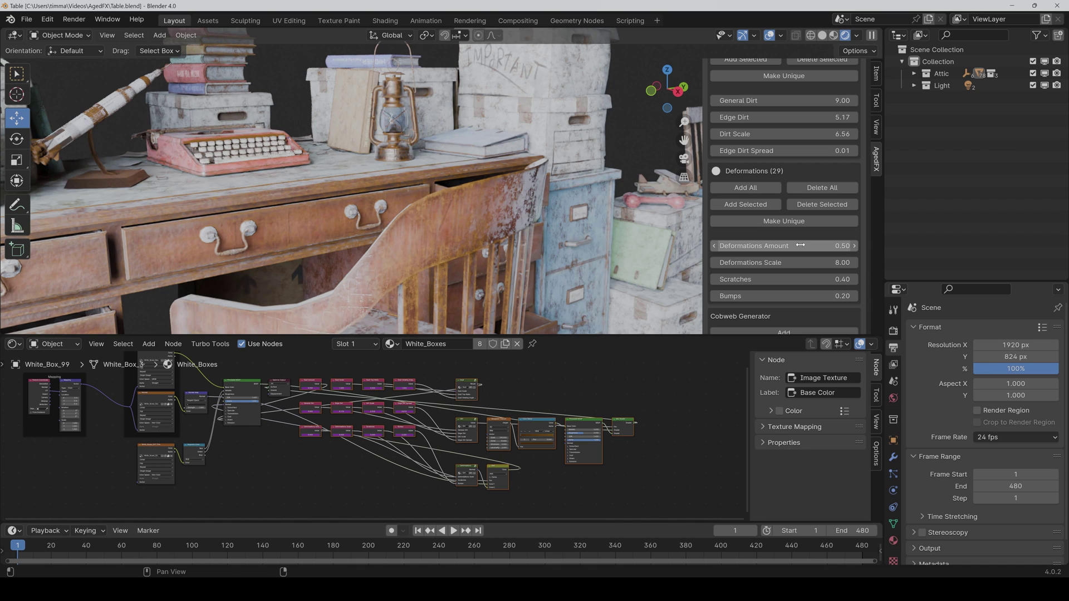
{"action": "left_click", "coordinate": [800, 246]}
{"action": "type", "text": "1"}
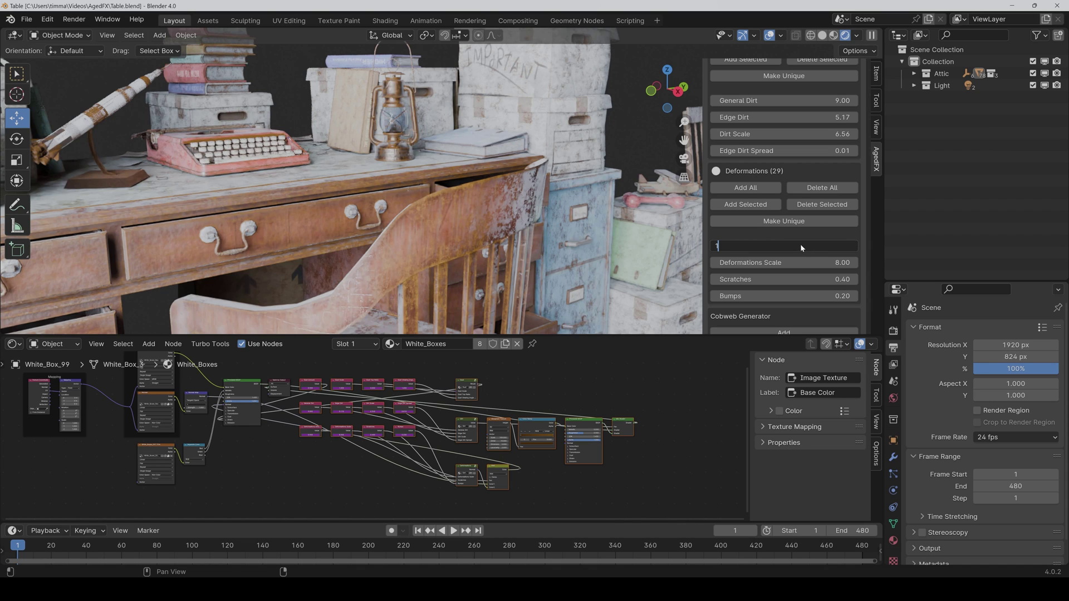
{"action": "key", "text": "Return"}
{"action": "key", "text": "BackSpace"}
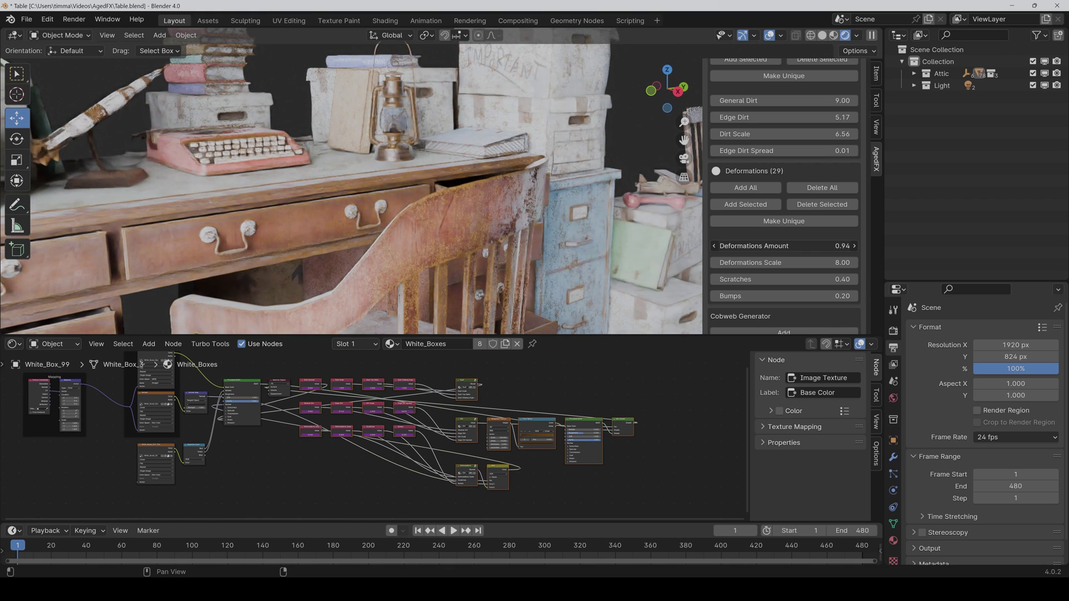
{"action": "left_click", "coordinate": [784, 245]}
{"action": "type", "text": "1"}
{"action": "key", "text": "Return"}
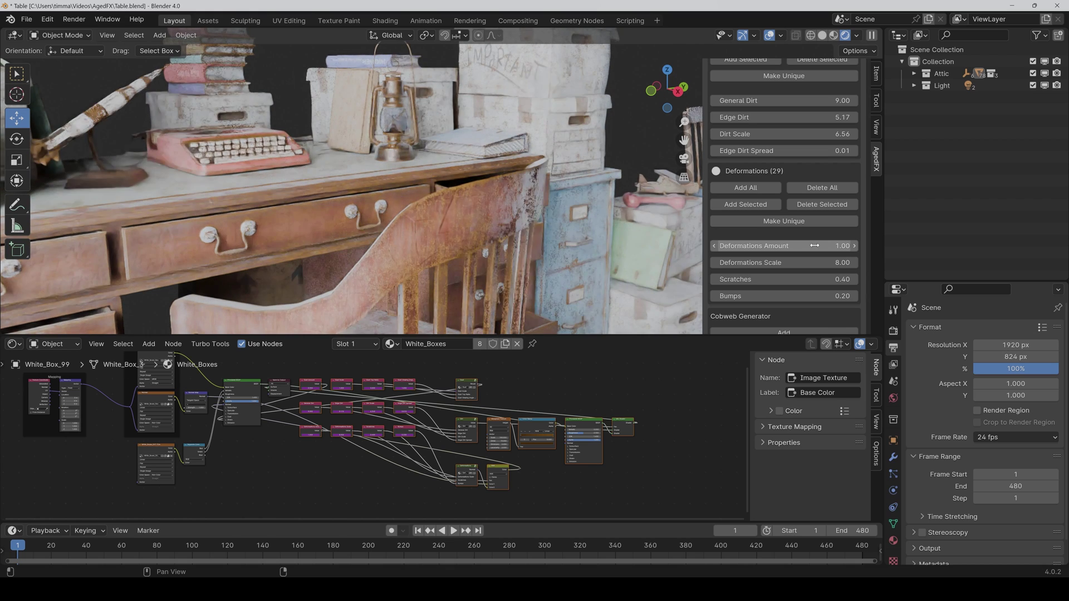
Set the Deformations Scale to 10.
{"action": "left_click_drag", "start_coordinate": [785, 263], "coordinate": [835, 263]}
{"action": "left_click", "coordinate": [785, 263]}
{"action": "type", "text": "10"}
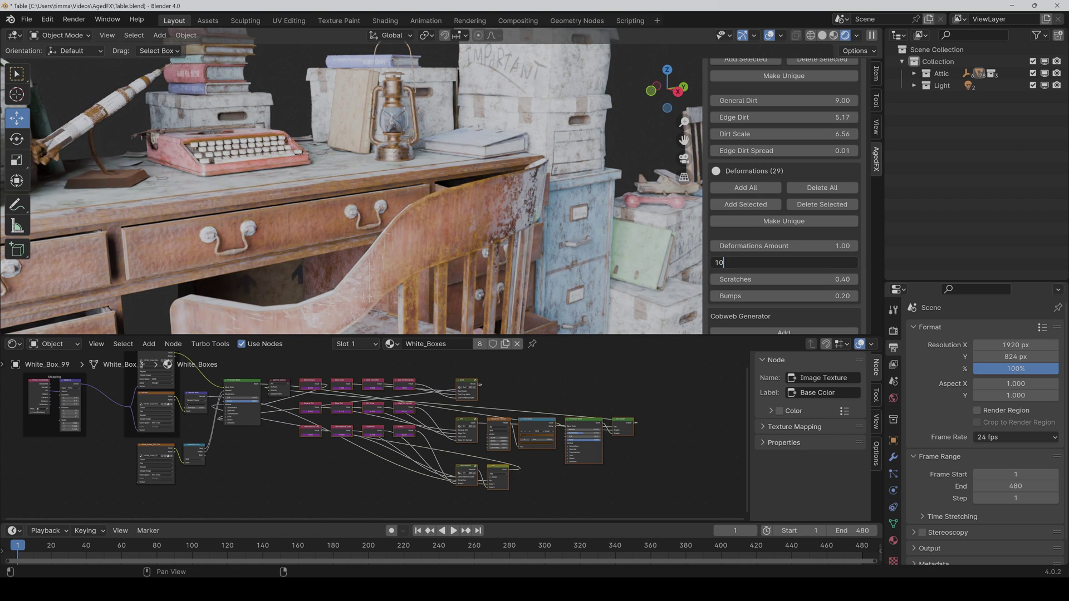
{"action": "key", "text": "Return"}
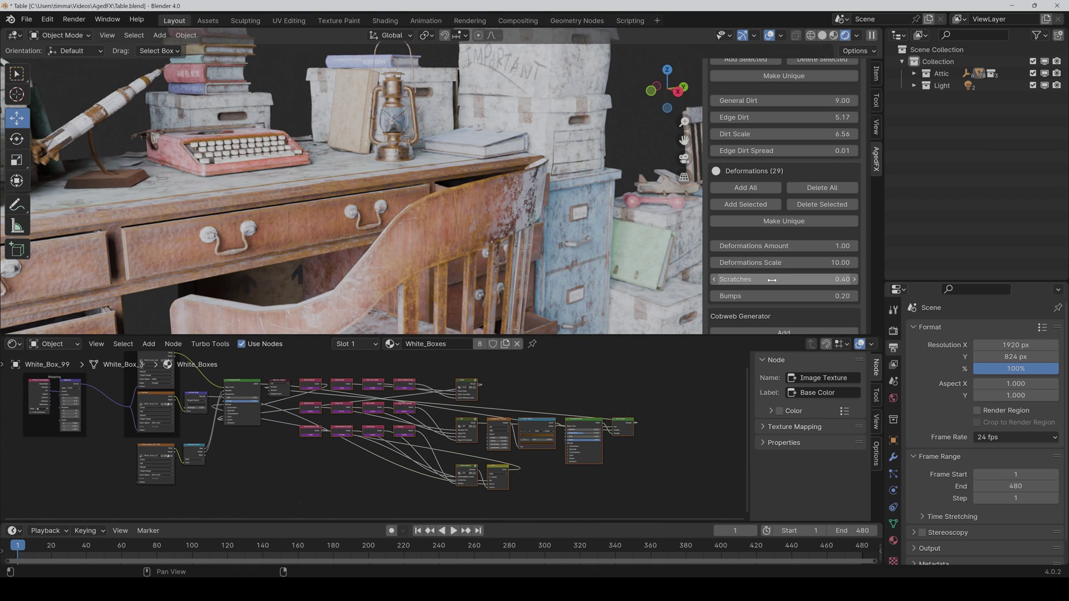
Set both Scratches and Bumps to 1 in the deformation settings and save the file.
{"action": "left_click", "coordinate": [771, 280]}
{"action": "type", "text": "1"}
{"action": "key", "text": "Return"}
{"action": "left_click", "coordinate": [772, 296]}
{"action": "type", "text": "1"}
{"action": "key", "text": "Return"}
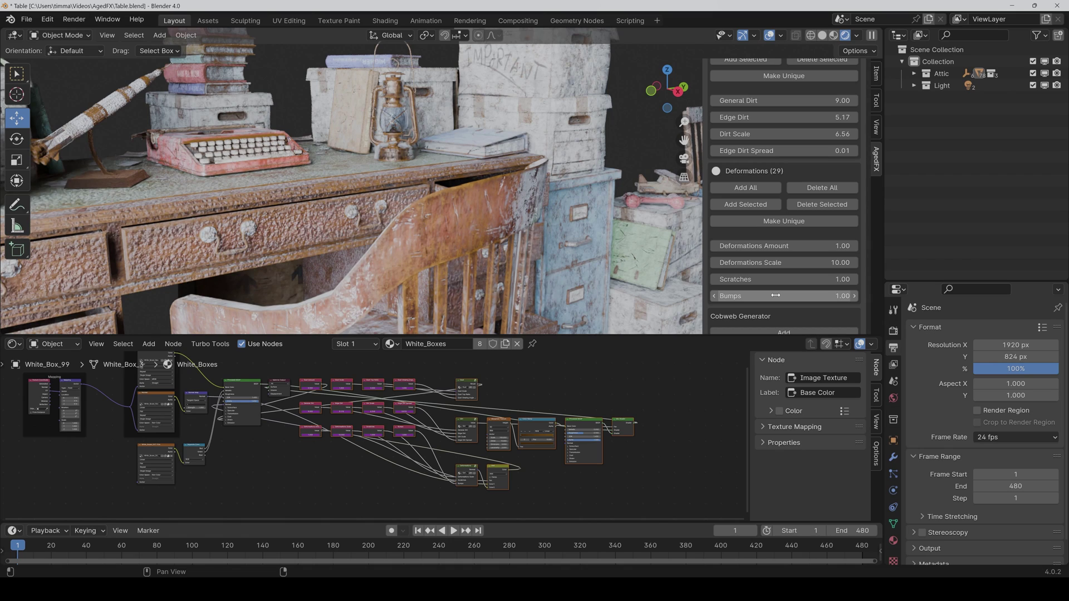
{"action": "key", "text": "ctrl+s"}
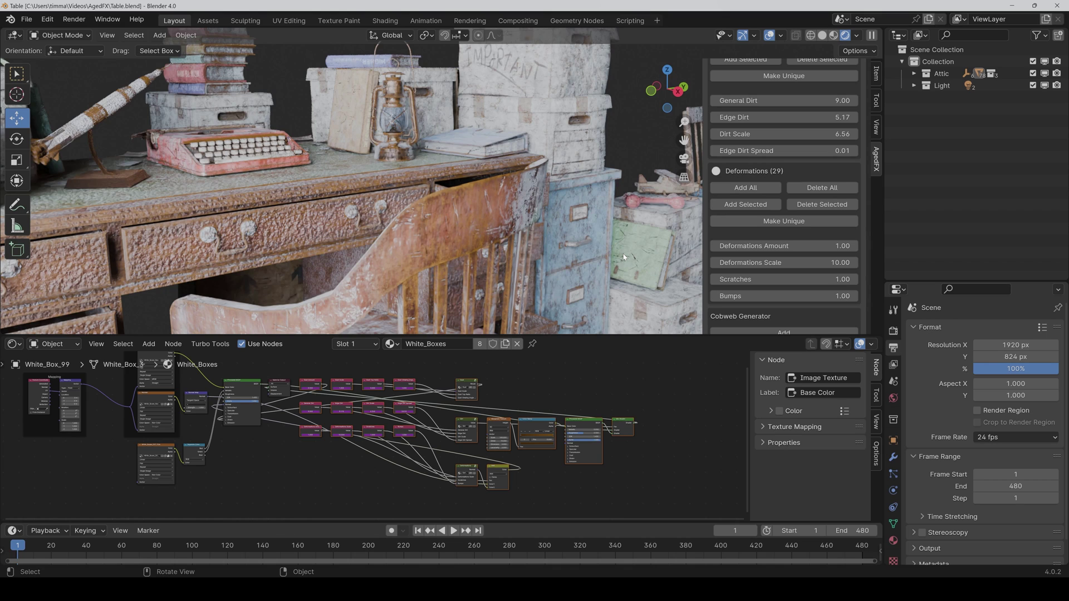
Set the Deformations Amount to 0 and keyframe it at frame 1.
{"action": "double_click", "coordinate": [810, 246]}
{"action": "type", "text": "0"}
{"action": "key", "text": "Return"}
{"action": "key", "text": "i"}
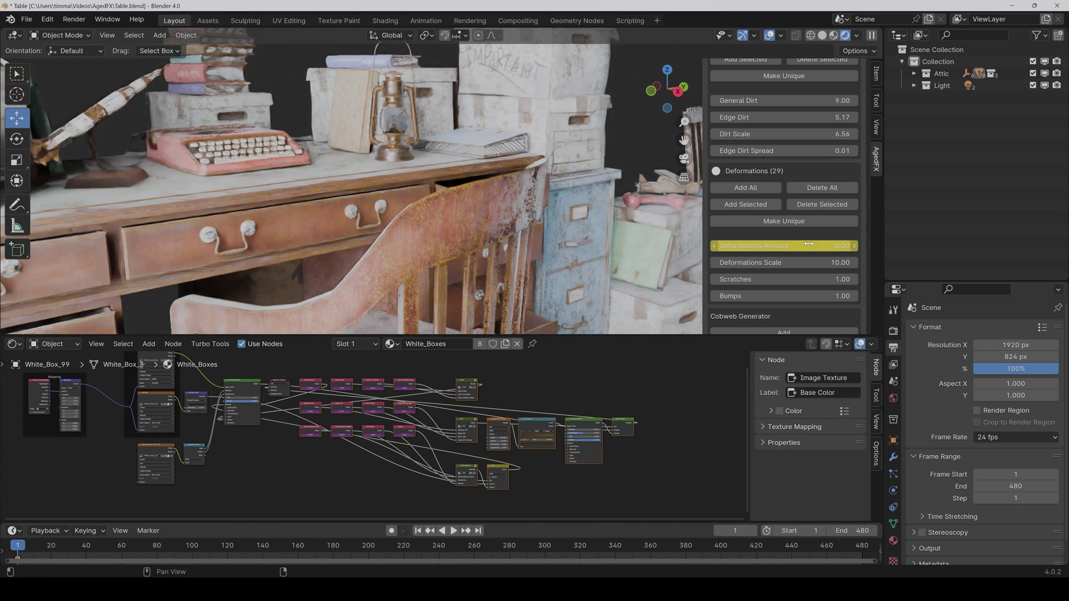
Keyframe the Deformations Amount with a value of 1 at frame 100.
{"action": "left_click", "coordinate": [191, 552]}
{"action": "double_click", "coordinate": [809, 245]}
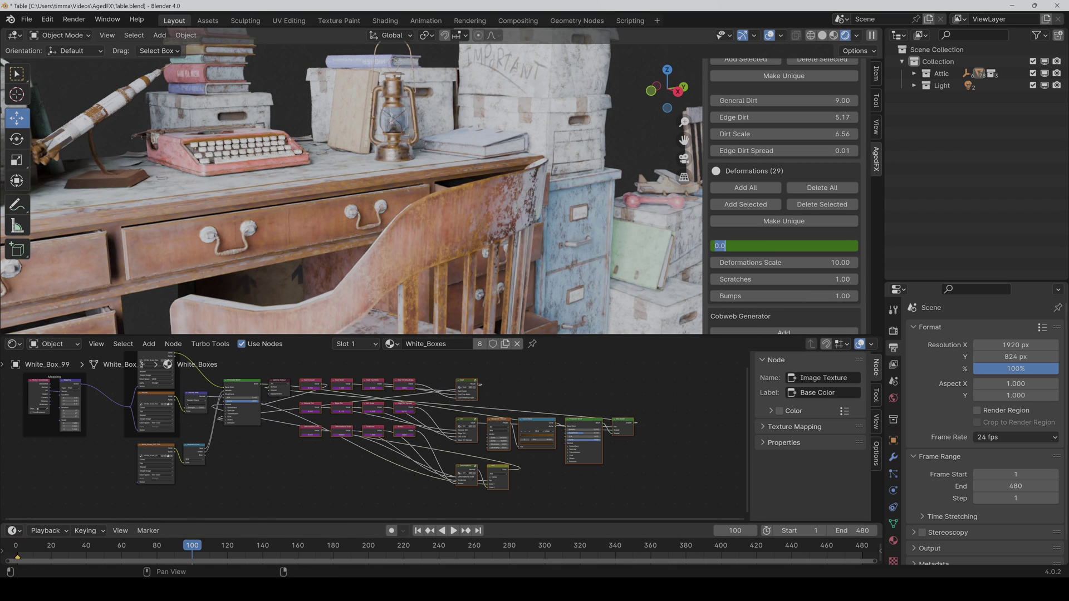
{"action": "type", "text": "1"}
{"action": "key", "text": "Return"}
{"action": "key", "text": "i"}
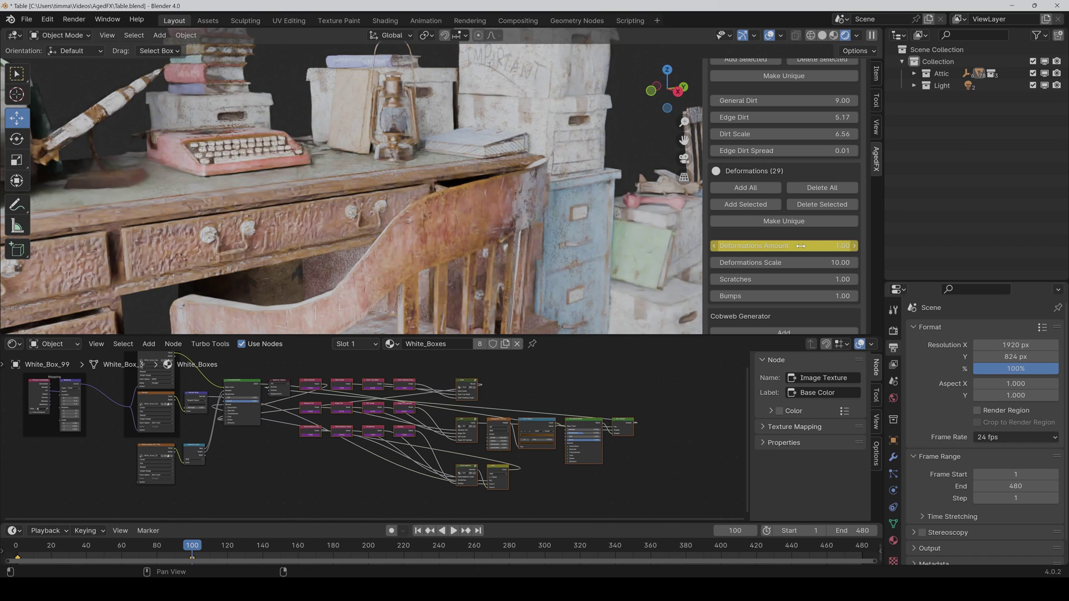
Preview the deformation animation between the start of the timeline and frame 100.
{"action": "left_click", "coordinate": [22, 553]}
{"action": "key", "text": "space"}
{"action": "left_click_drag", "start_coordinate": [23, 552], "coordinate": [192, 559]}
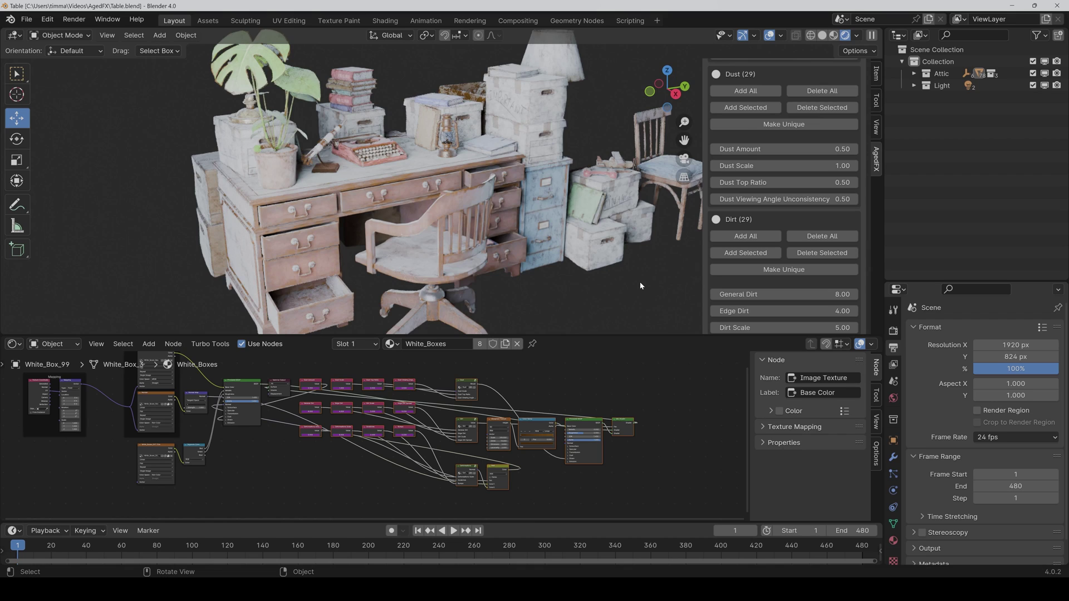
Make the dirt settings unique for the desk chair and adjust its General Dirt value in the chair's shader nodes.
{"action": "left_click", "coordinate": [447, 213]}
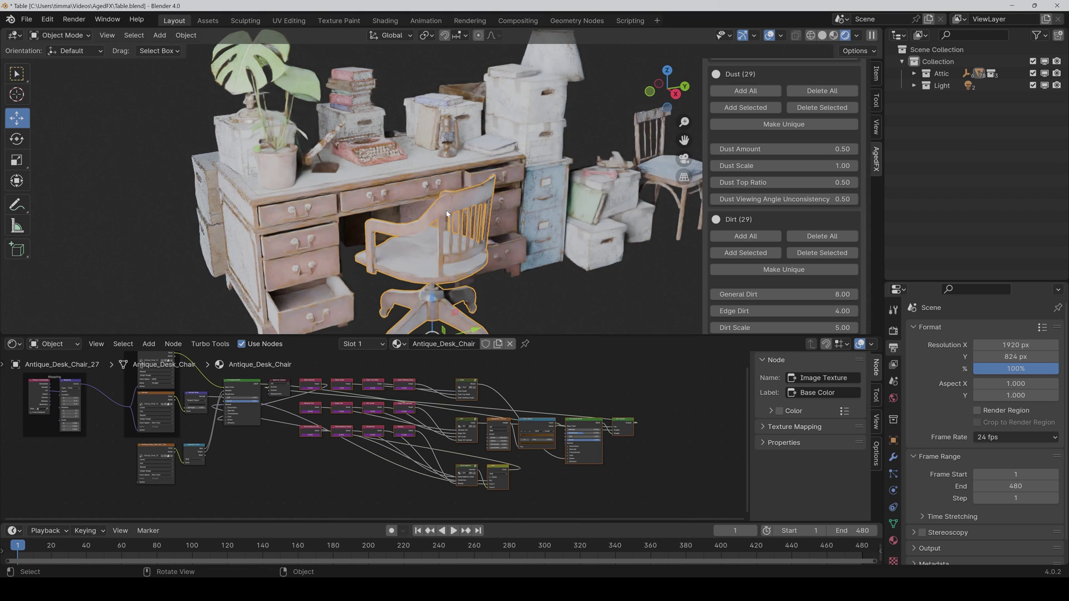
{"action": "left_click", "coordinate": [747, 271]}
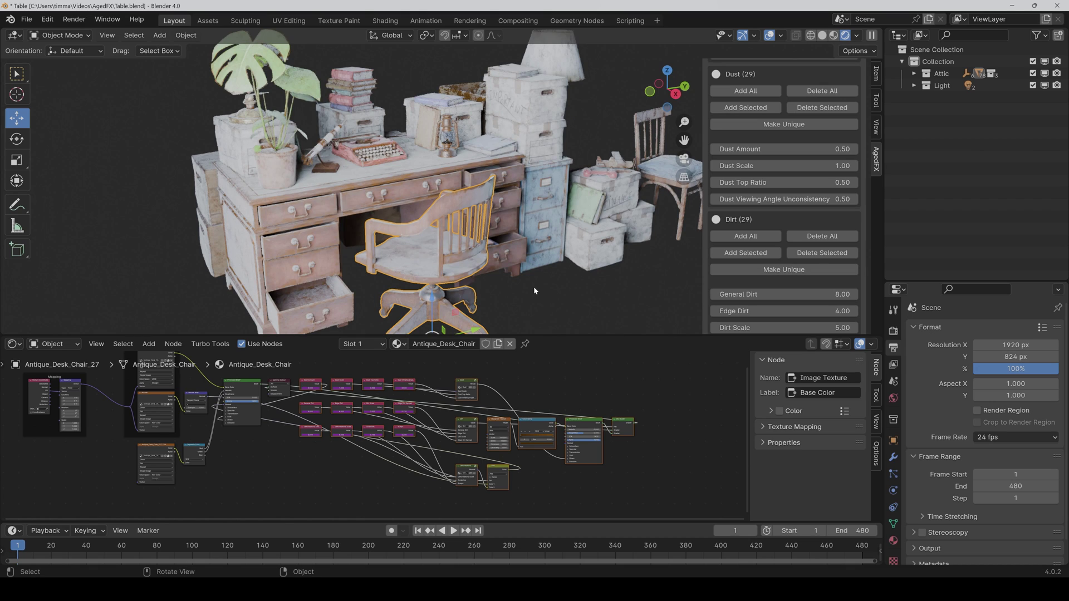
{"action": "scroll", "coordinate": [454, 438], "scroll_direction": "up", "scroll_amount": 3}
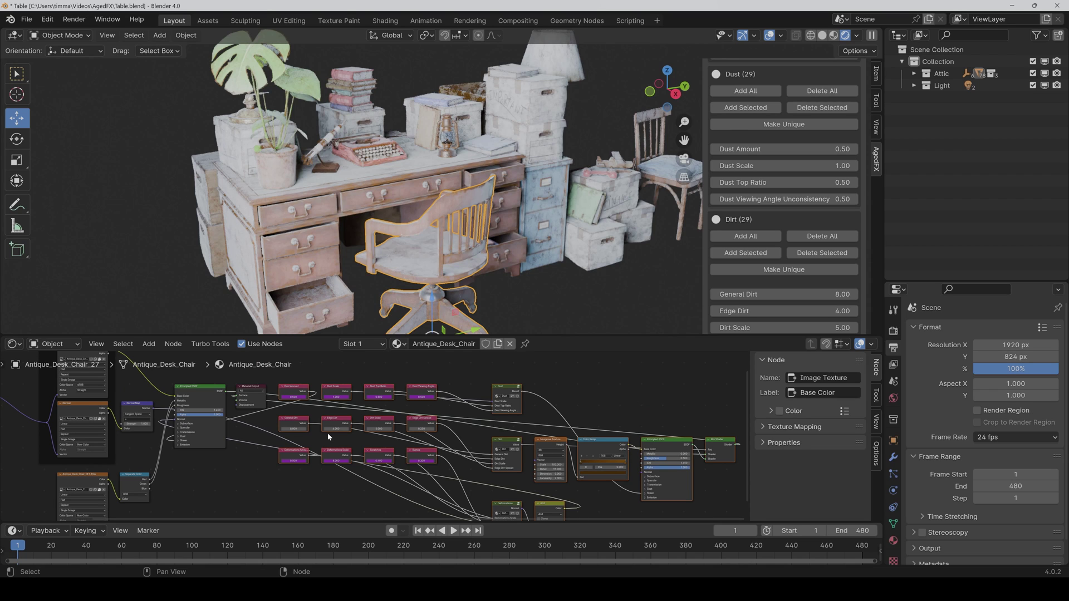
{"action": "scroll", "coordinate": [480, 289], "scroll_direction": "up", "scroll_amount": 4}
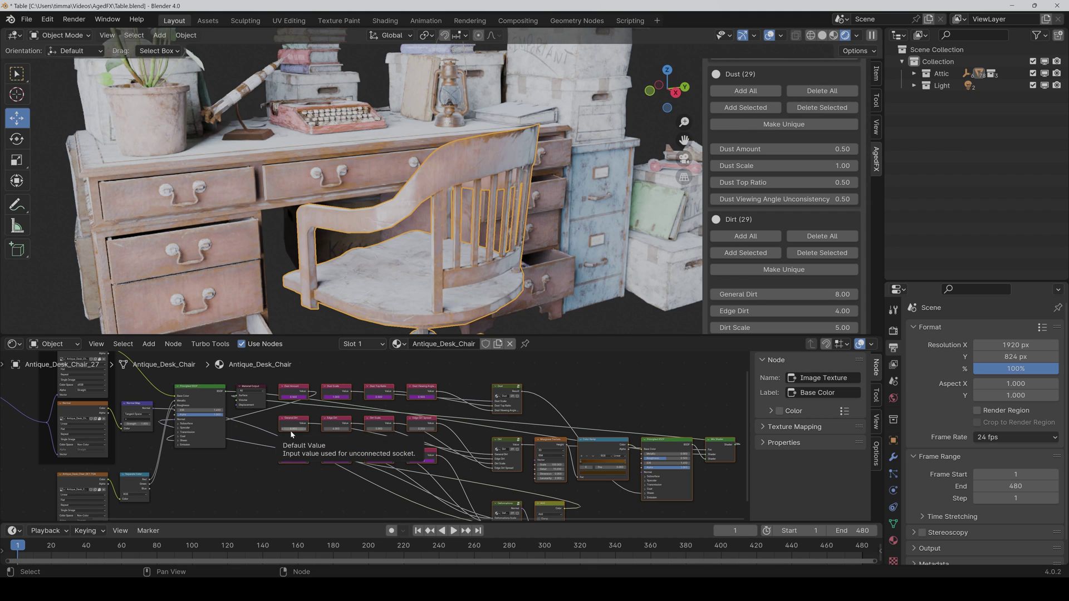
{"action": "left_click_drag", "start_coordinate": [291, 429], "coordinate": [356, 428]}
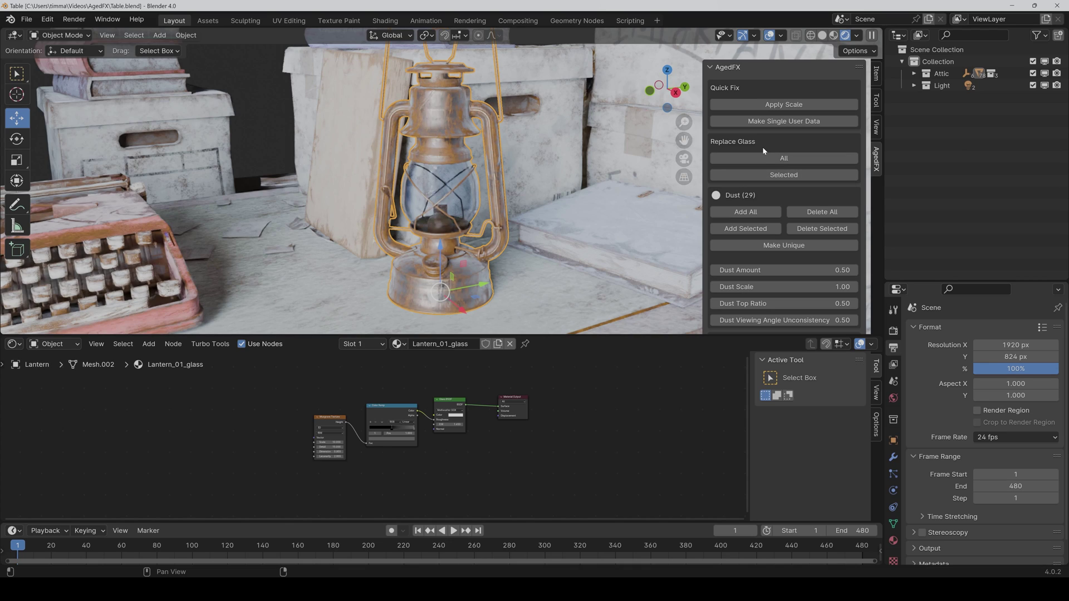
Replace the glass shader of the selected lantern and expand the new Principled BSDF's transmission settings.
{"action": "left_click", "coordinate": [766, 177]}
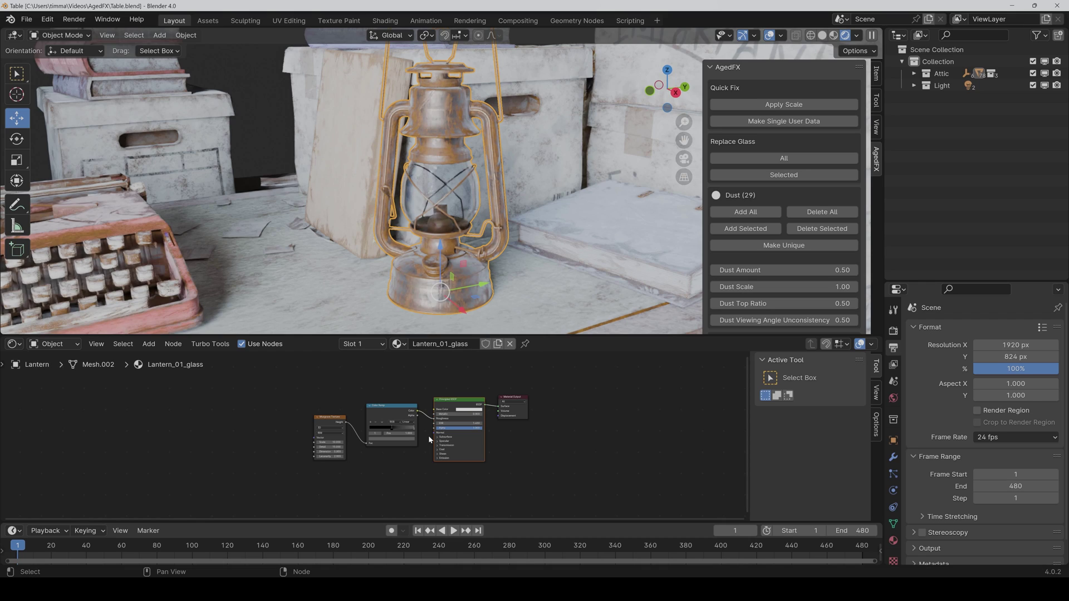
{"action": "left_click", "coordinate": [444, 445]}
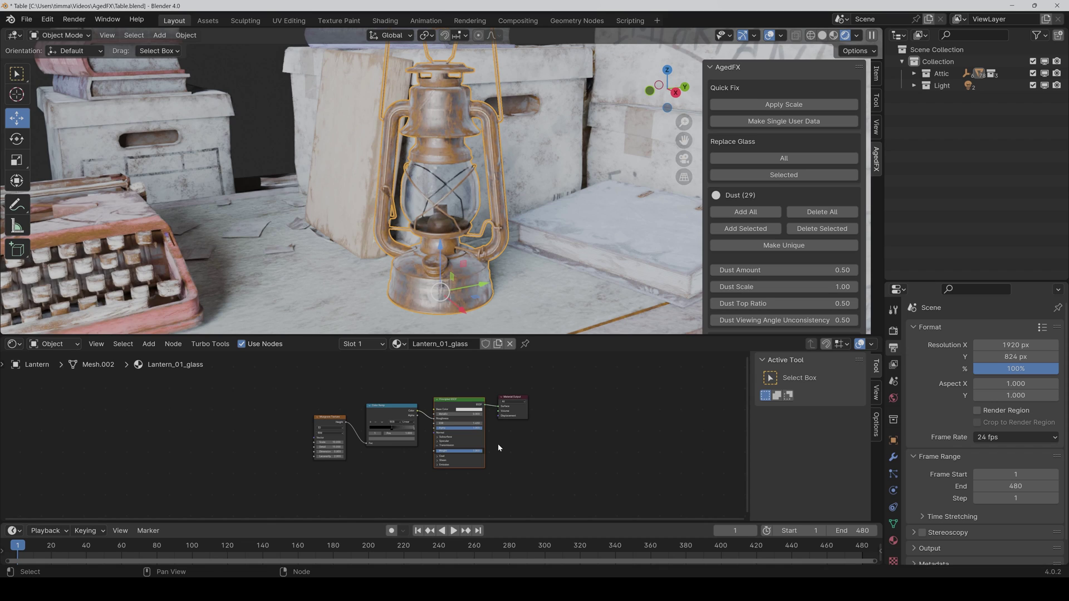
Add the dust, dirt and deformation effects to the selected lantern only.
{"action": "left_click", "coordinate": [751, 228]}
{"action": "scroll", "coordinate": [753, 239], "scroll_direction": "down", "scroll_amount": 5}
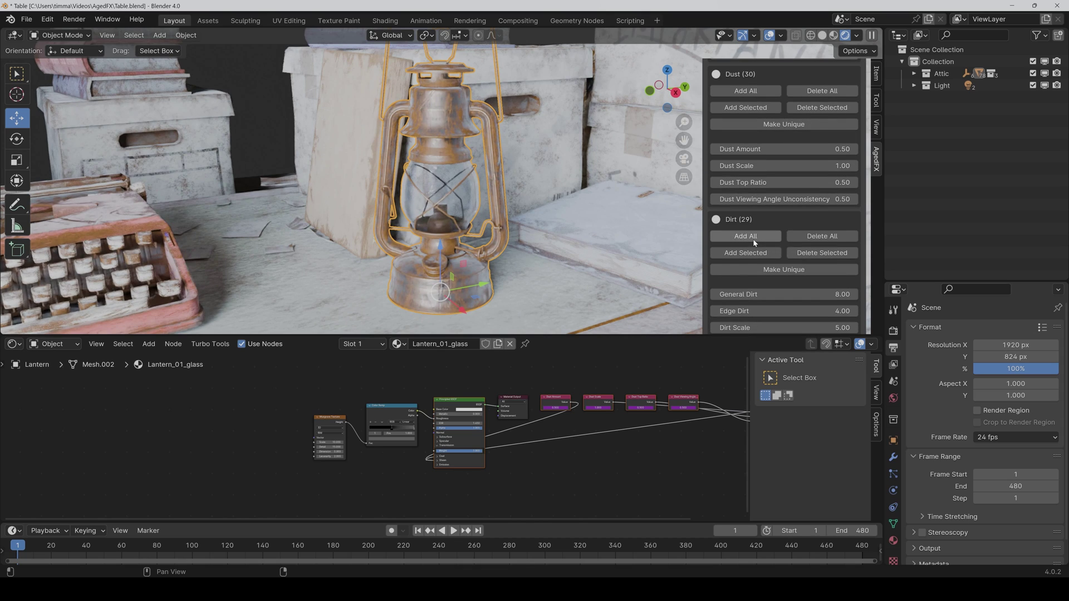
{"action": "left_click", "coordinate": [752, 254]}
{"action": "scroll", "coordinate": [753, 254], "scroll_direction": "down", "scroll_amount": 5}
{"action": "left_click", "coordinate": [752, 276]}
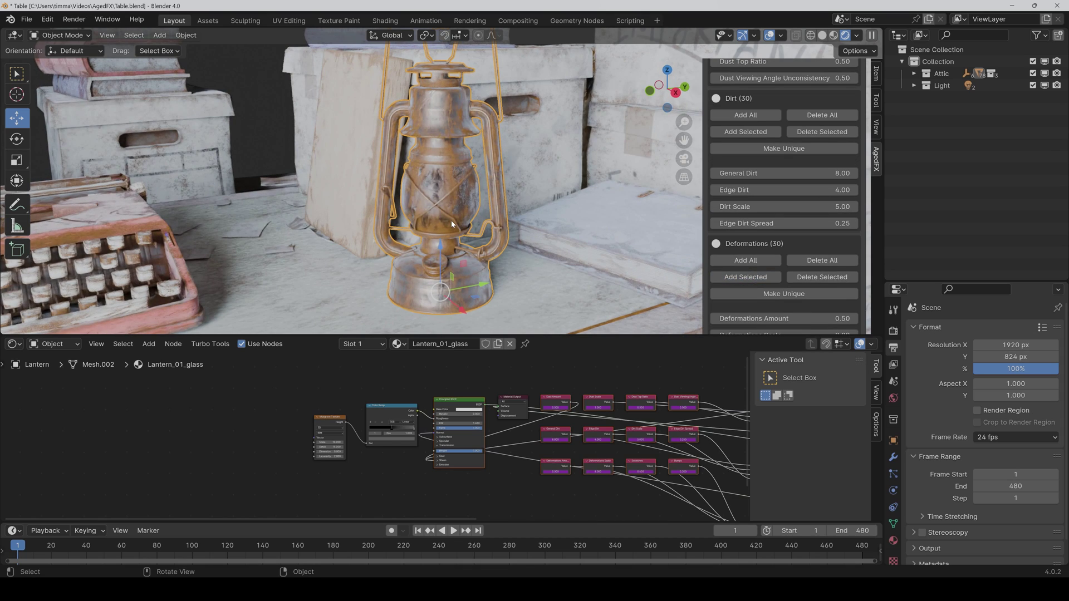
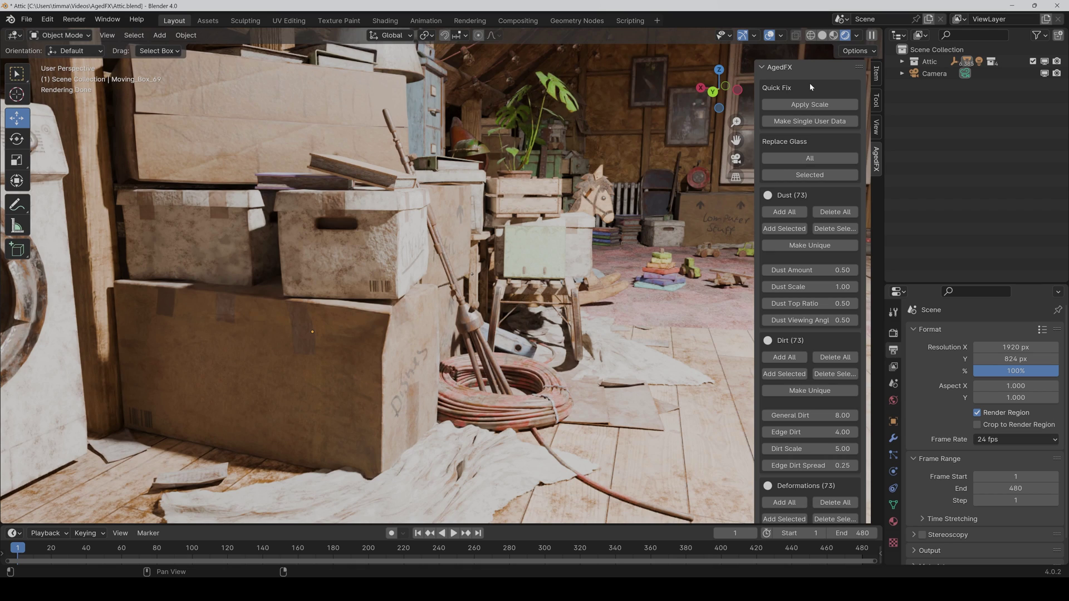
Check the scale of the large moving box in the attic scene and try the Apply Scale quick fix.
{"action": "left_click", "coordinate": [339, 352]}
{"action": "left_click", "coordinate": [876, 76]}
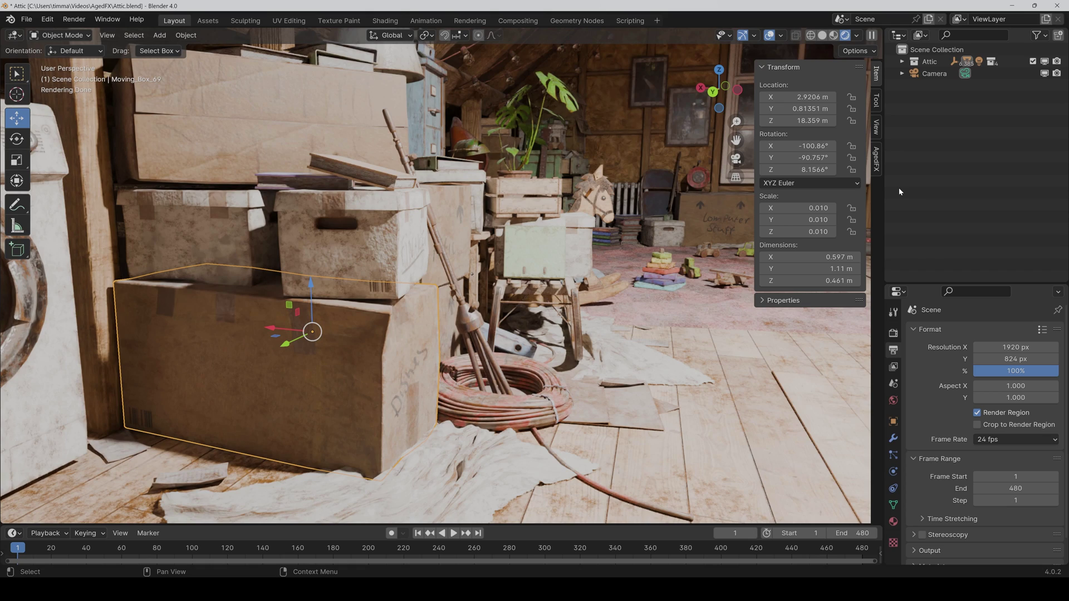
{"action": "left_click", "coordinate": [876, 159]}
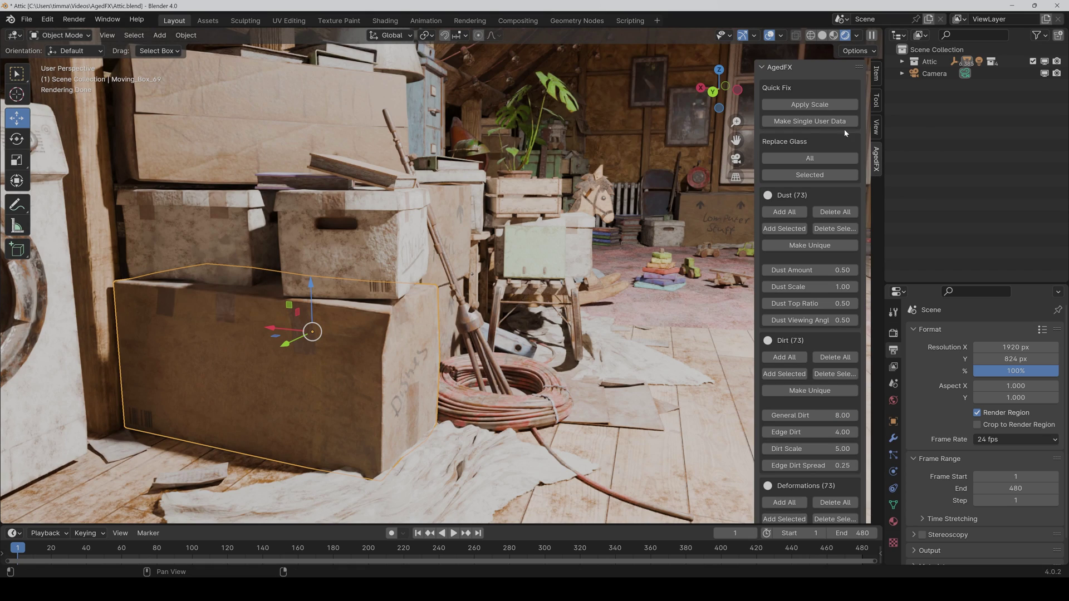
{"action": "left_click", "coordinate": [823, 107]}
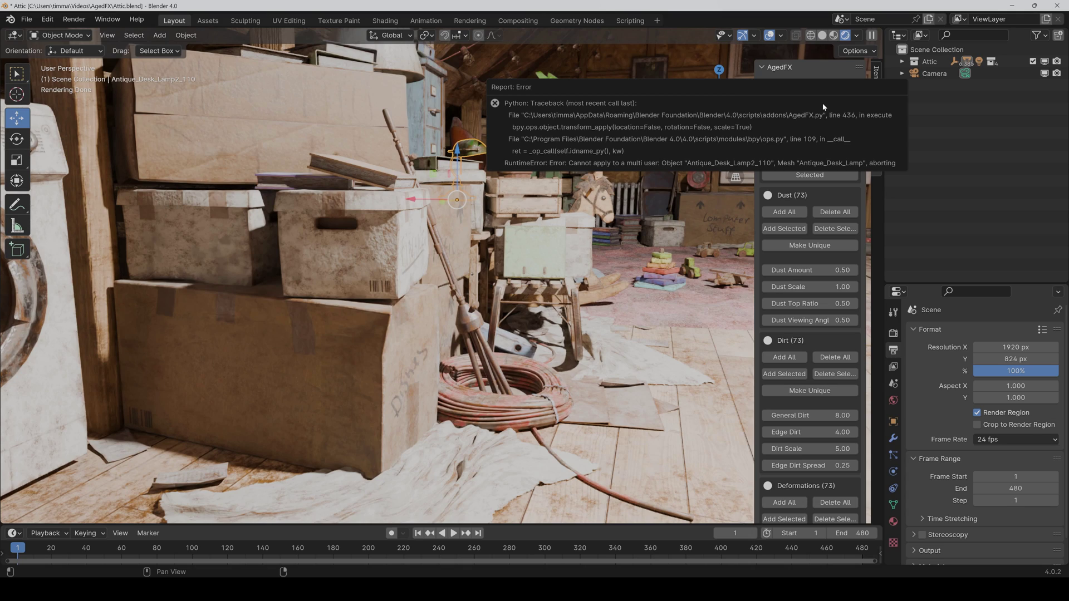
Inspect the desk lamp's mesh data, make the objects' data single-user and apply their scale.
{"action": "left_click", "coordinate": [894, 506]}
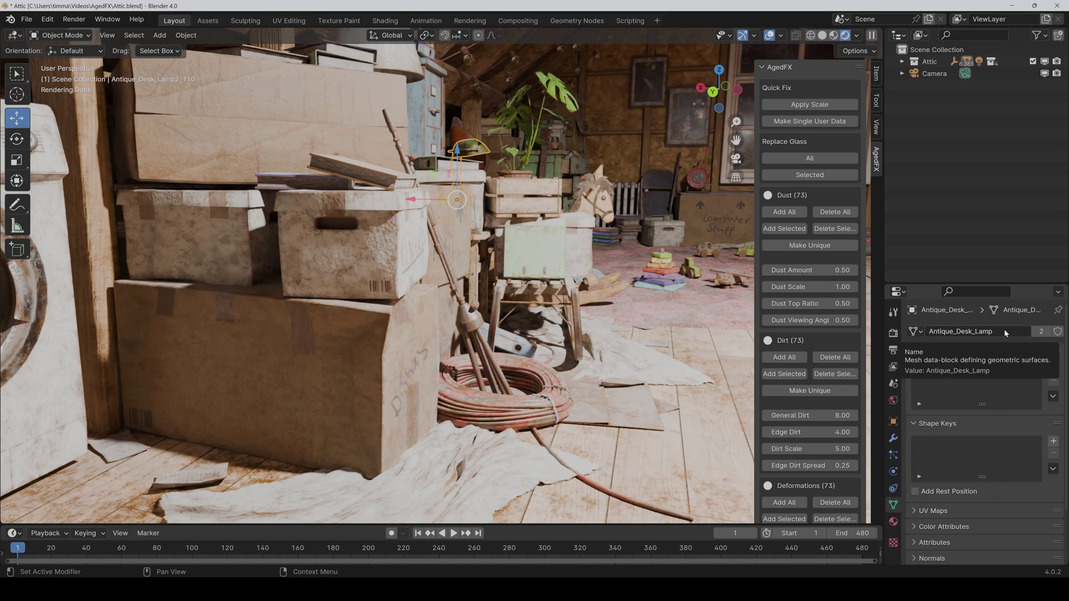
{"action": "left_click", "coordinate": [792, 122]}
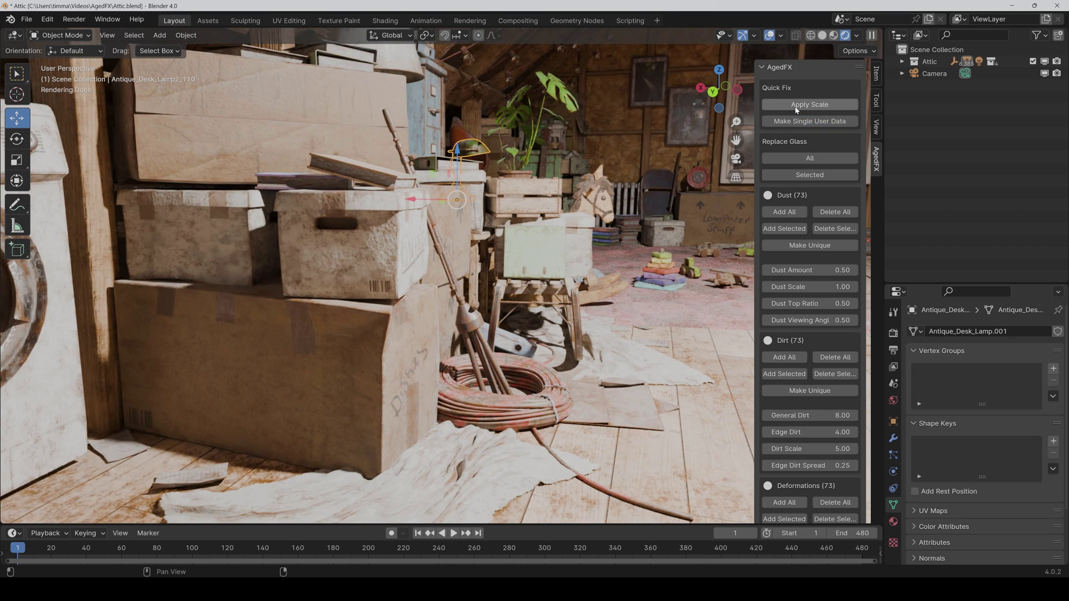
{"action": "left_click", "coordinate": [791, 109]}
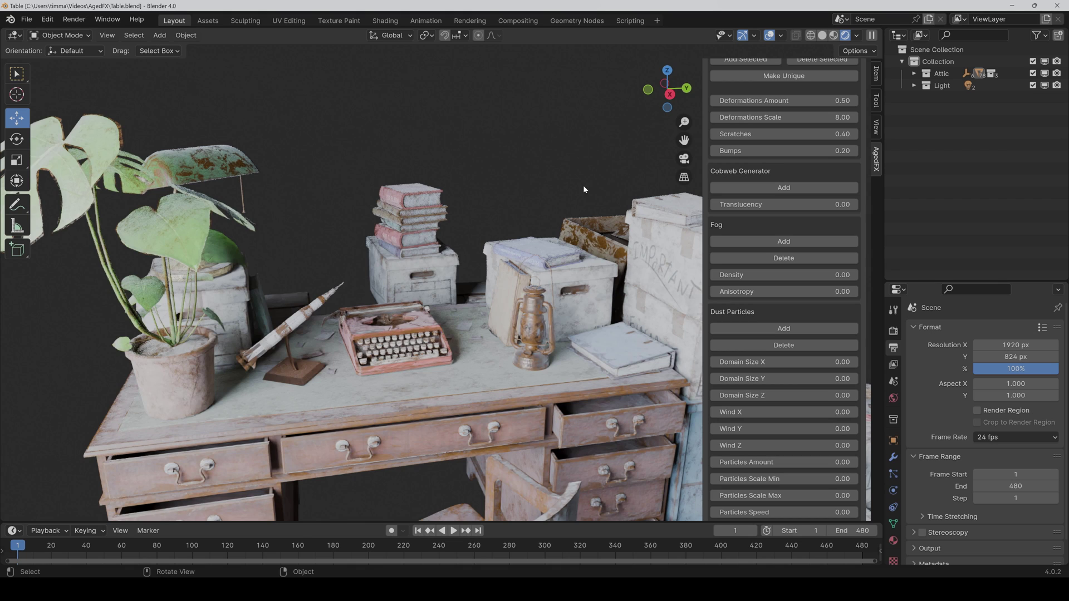
Add a cobweb generator to the desk scene and set its collection to Attic.
{"action": "left_click", "coordinate": [746, 189]}
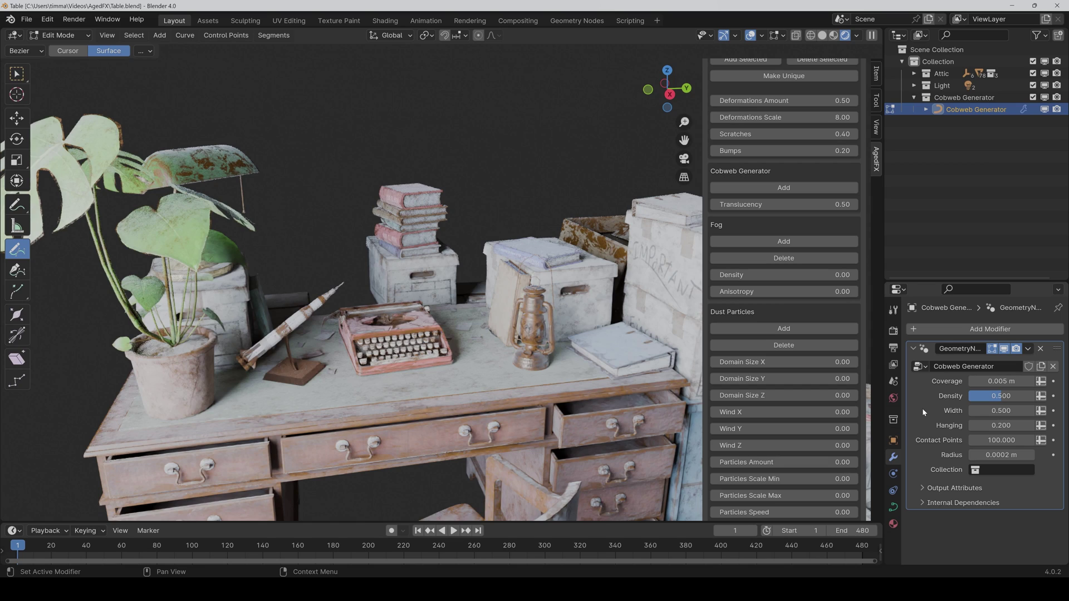
{"action": "left_click", "coordinate": [1002, 470]}
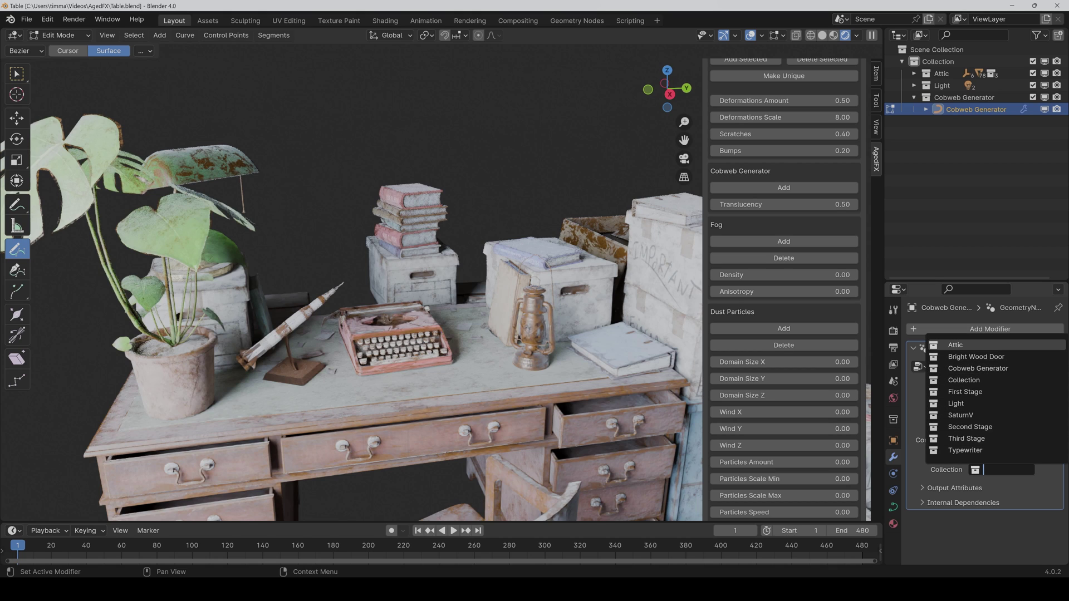
{"action": "left_click", "coordinate": [963, 349]}
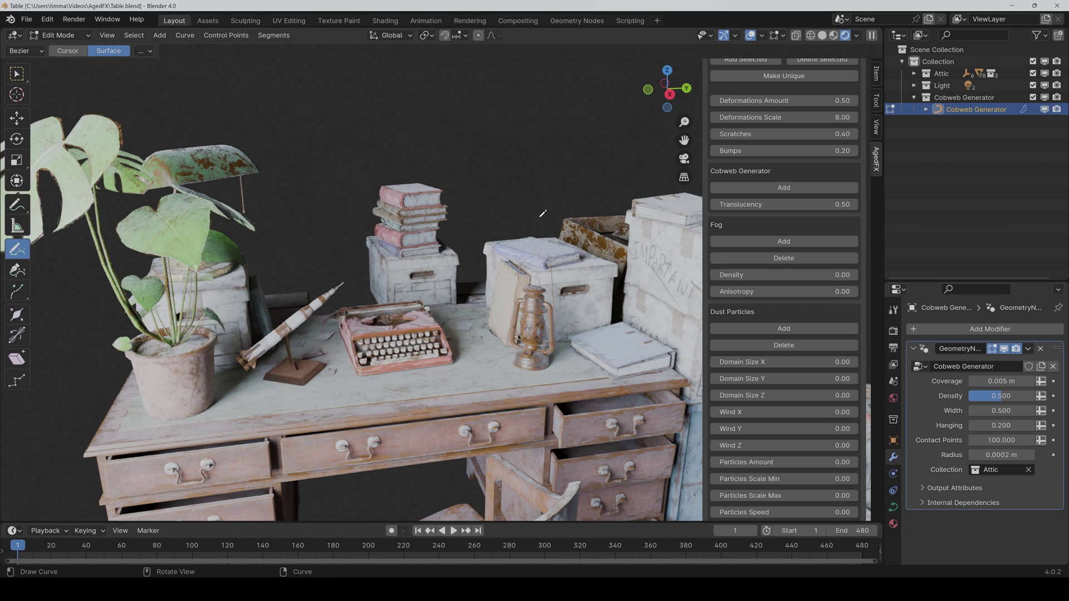
Draw cobweb curves from the box under the books to the leaning book, and from the tall box stack to the white book on the desk.
{"action": "scroll", "coordinate": [526, 210], "scroll_direction": "up", "scroll_amount": 5}
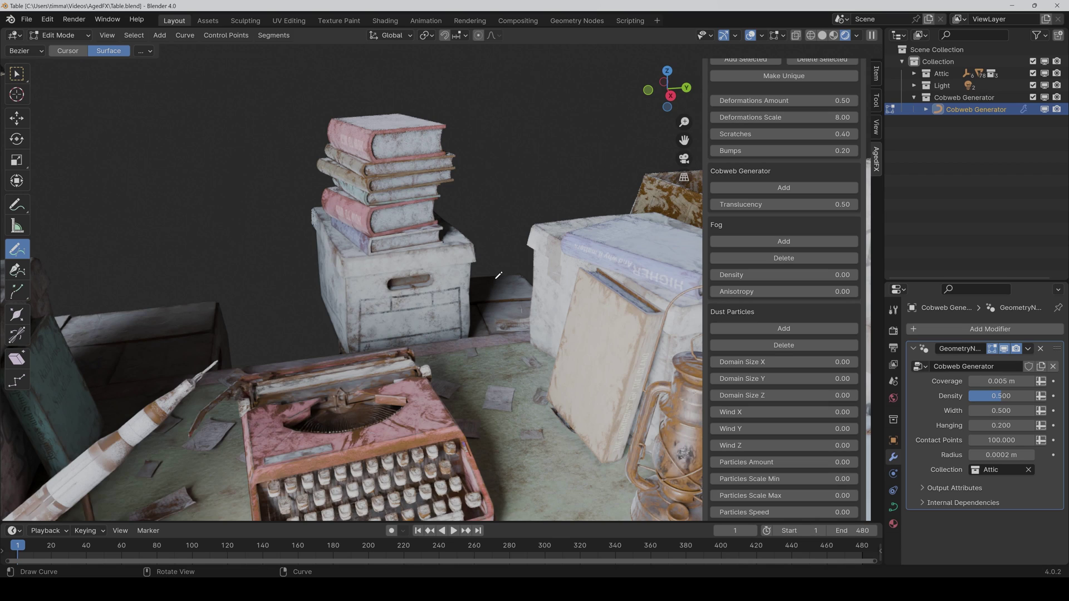
{"action": "left_click_drag", "start_coordinate": [449, 271], "coordinate": [532, 354]}
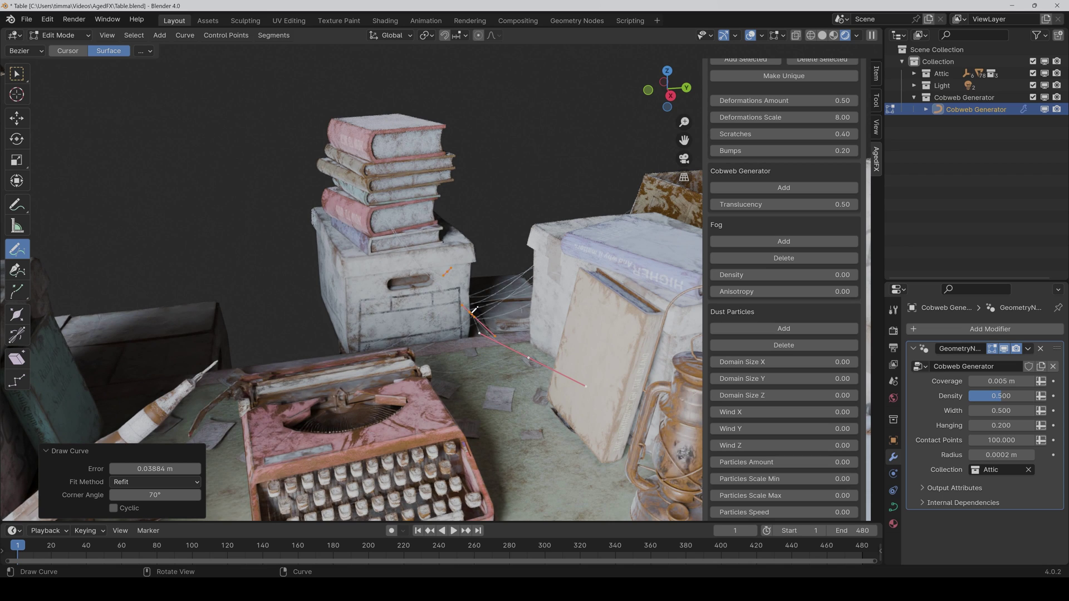
{"action": "scroll", "coordinate": [474, 310], "scroll_direction": "down", "scroll_amount": 5}
{"action": "middle_click_drag", "start_coordinate": [473, 310], "coordinate": [613, 366]}
{"action": "scroll", "coordinate": [613, 366], "scroll_direction": "up", "scroll_amount": 4}
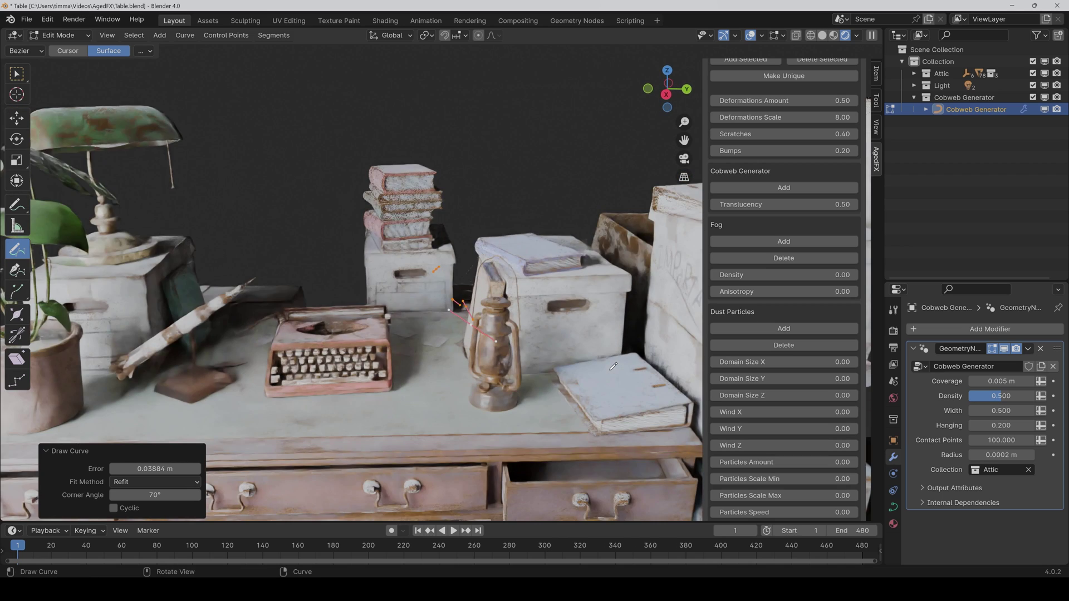
{"action": "mouse_move", "coordinate": [664, 284]}
{"action": "left_mouse_down"}
{"action": "mouse_move", "coordinate": [660, 317]}
{"action": "mouse_move", "coordinate": [623, 373]}
{"action": "left_mouse_up"}
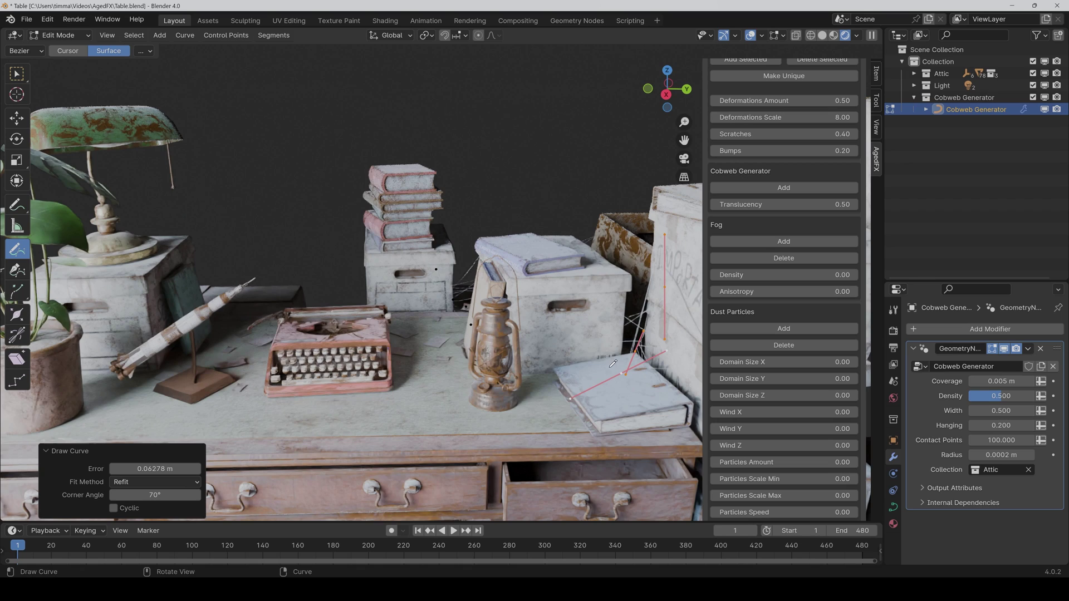
Draw a cobweb curve from the top of the red book stack to the box holding the blue book.
{"action": "middle_click_drag", "start_coordinate": [613, 363], "coordinate": [548, 299]}
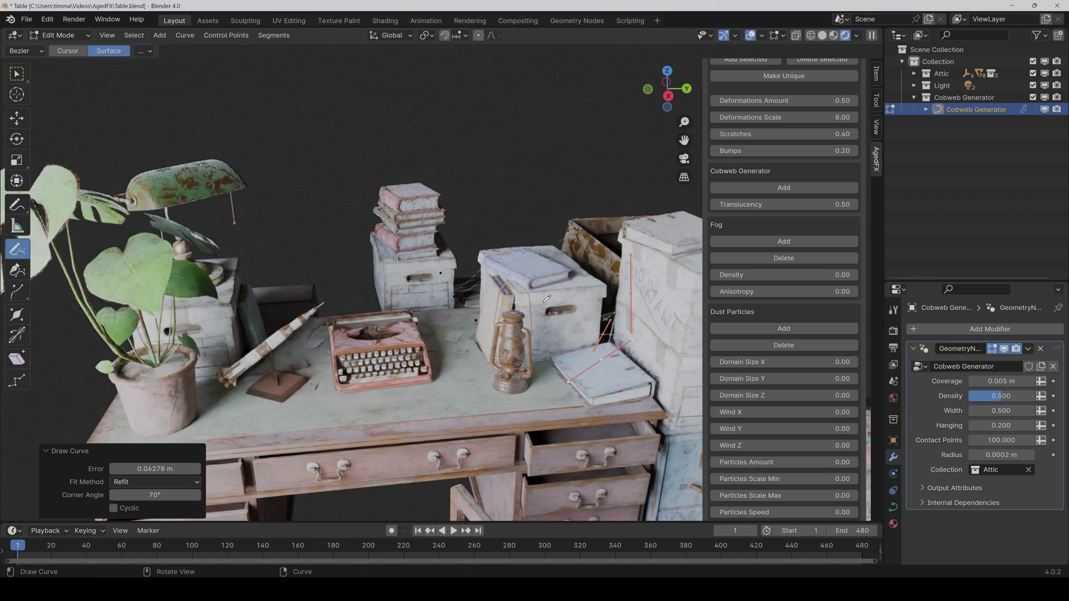
{"action": "scroll", "coordinate": [468, 178], "scroll_direction": "down", "scroll_amount": 4}
{"action": "middle_click_drag", "start_coordinate": [468, 178], "coordinate": [476, 184]}
{"action": "scroll", "coordinate": [482, 186], "scroll_direction": "up", "scroll_amount": 5}
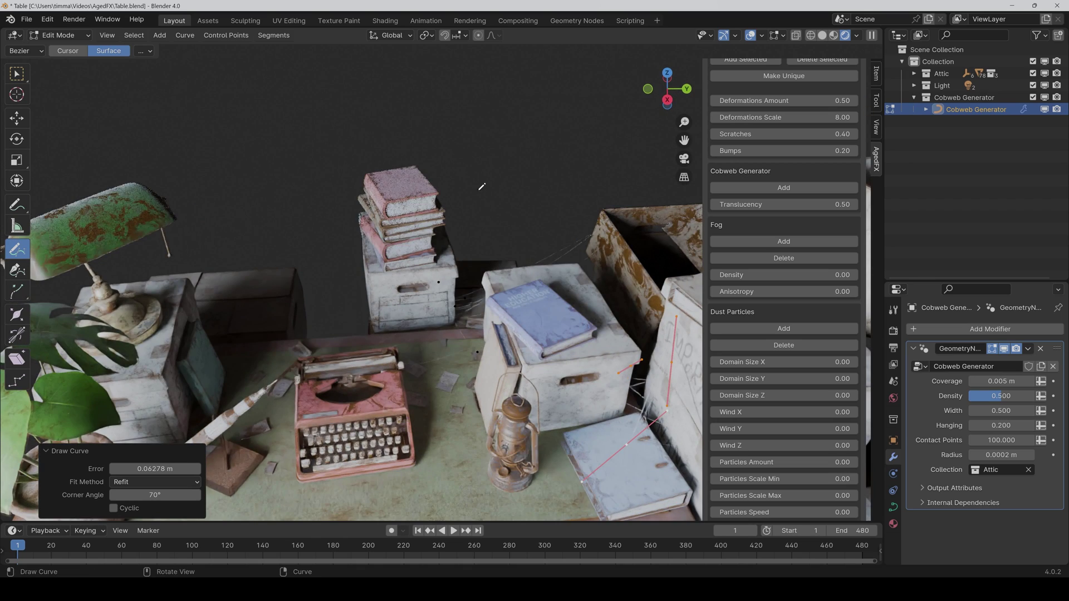
{"action": "mouse_move", "coordinate": [423, 181]}
{"action": "left_mouse_down"}
{"action": "mouse_move", "coordinate": [466, 233]}
{"action": "mouse_move", "coordinate": [572, 282]}
{"action": "left_mouse_up"}
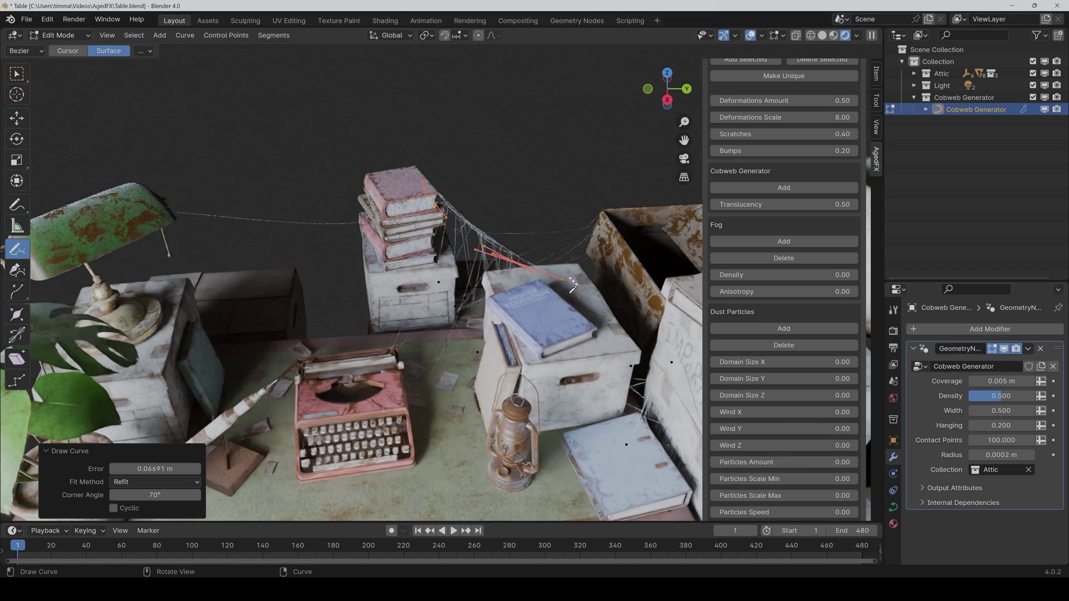
{"action": "middle_click_drag", "start_coordinate": [573, 287], "coordinate": [571, 255]}
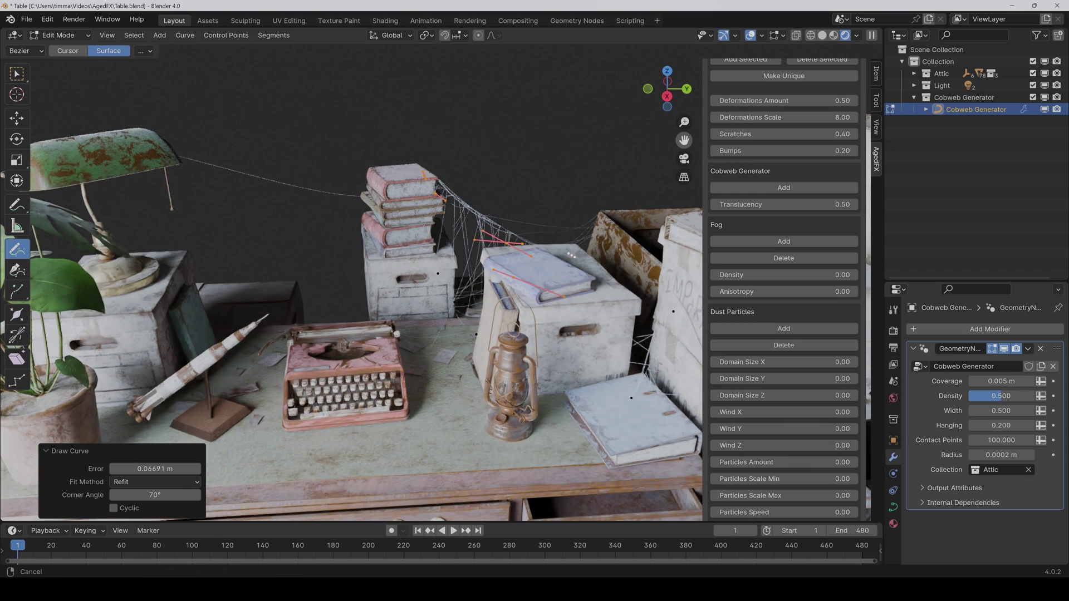
Raise the cobweb generator's Width to 7.240 and inspect the strands spreading across the desk.
{"action": "scroll", "coordinate": [571, 255], "scroll_direction": "up", "scroll_amount": 8}
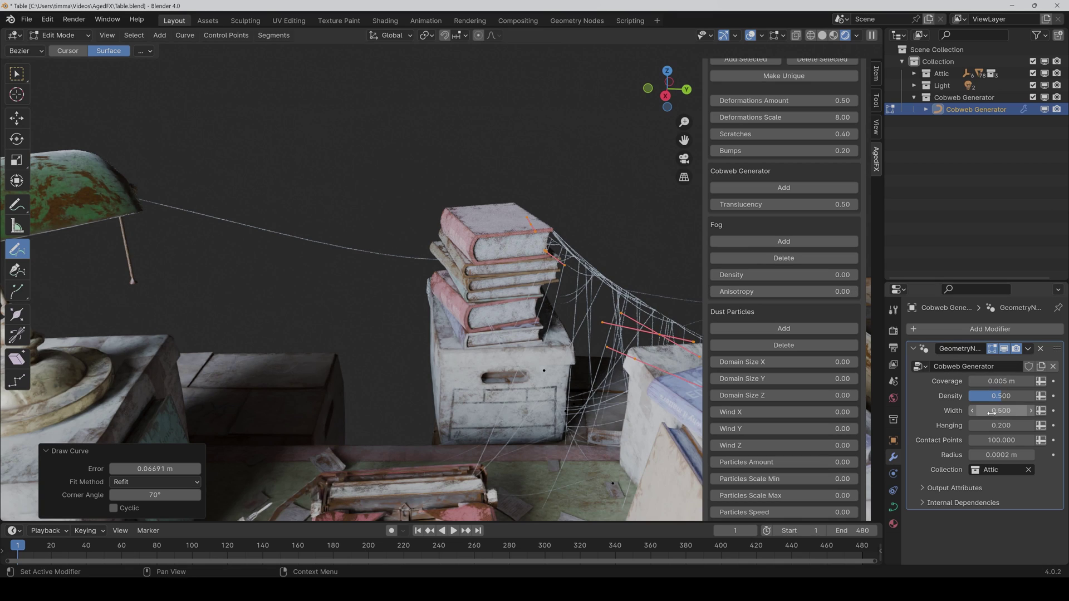
{"action": "left_click_drag", "start_coordinate": [1007, 410], "coordinate": [1064, 410]}
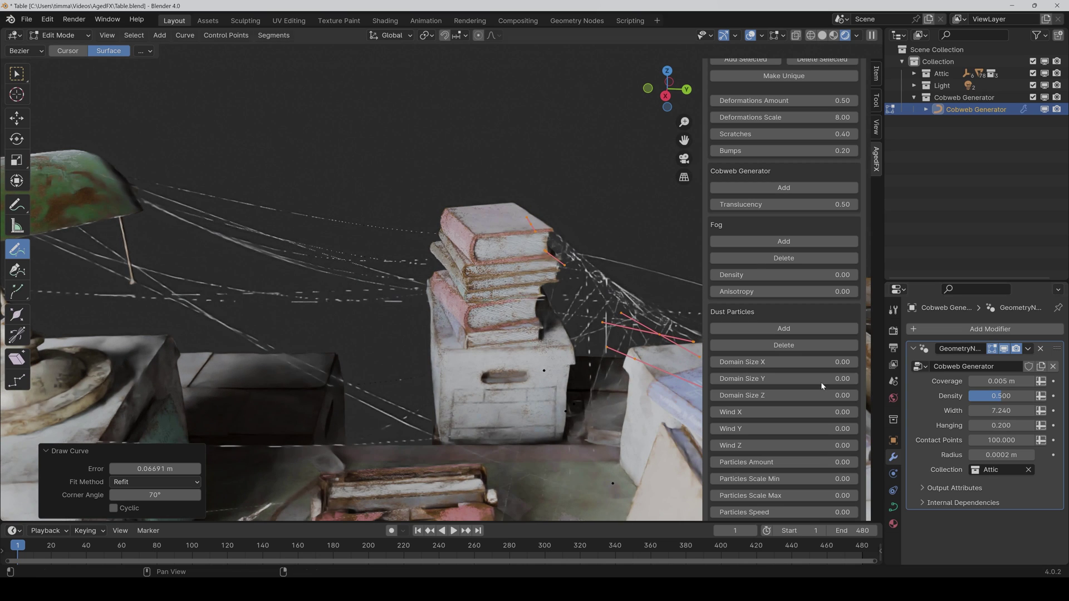
{"action": "scroll", "coordinate": [584, 344], "scroll_direction": "down", "scroll_amount": 3}
{"action": "scroll", "coordinate": [584, 348], "scroll_direction": "down", "scroll_amount": 2}
{"action": "middle_click_drag", "start_coordinate": [548, 407], "coordinate": [508, 404]}
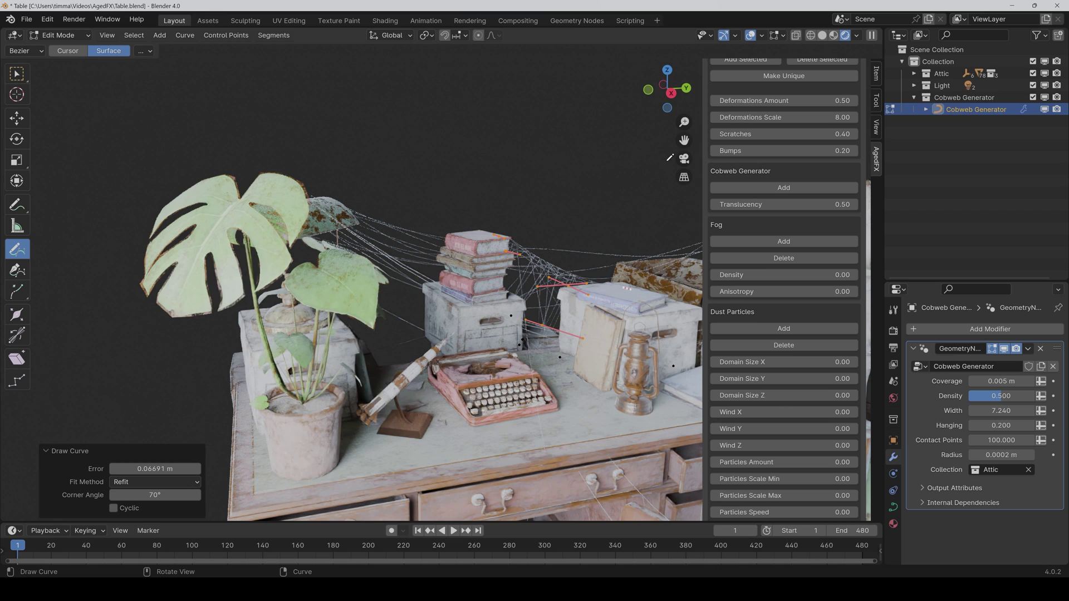
{"action": "left_click_drag", "start_coordinate": [684, 141], "coordinate": [621, 124]}
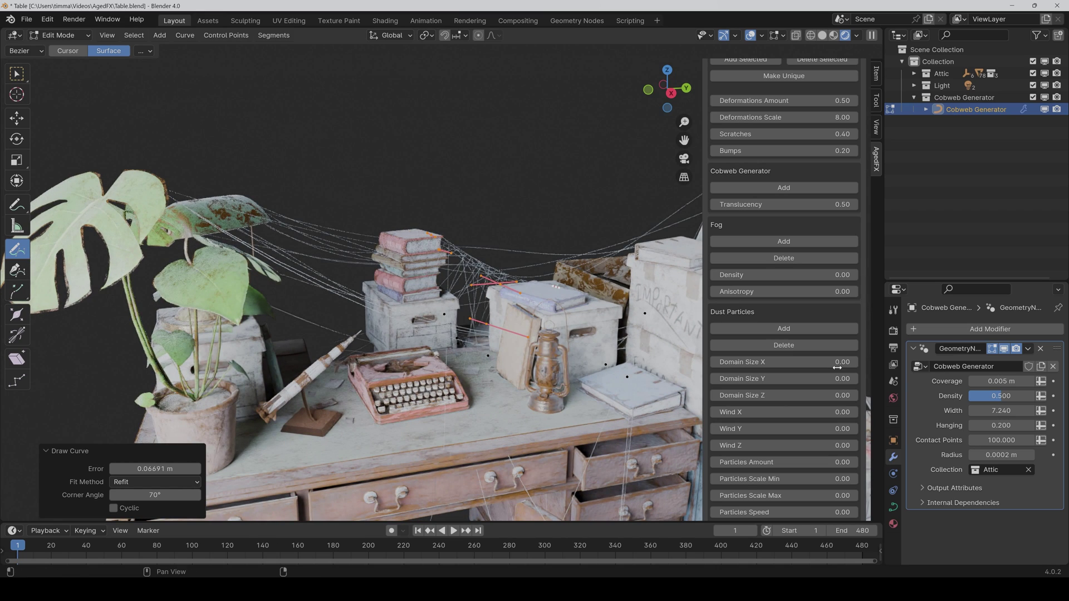
Reset the cobweb generator's Width to 0.5.
{"action": "left_click", "coordinate": [1006, 411]}
{"action": "type", "text": ".5"}
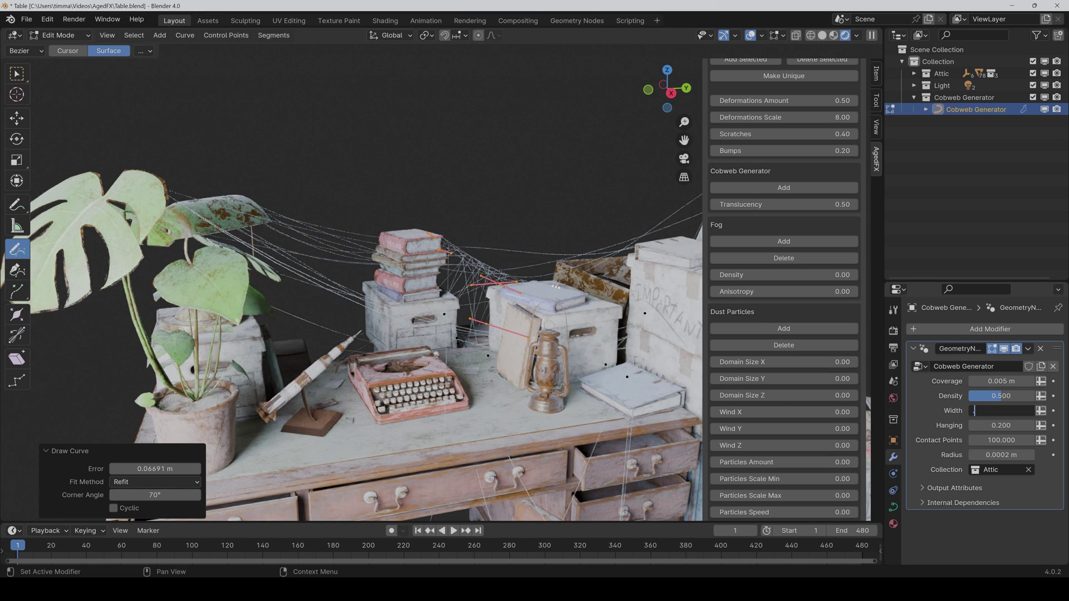
{"action": "key", "text": "Return"}
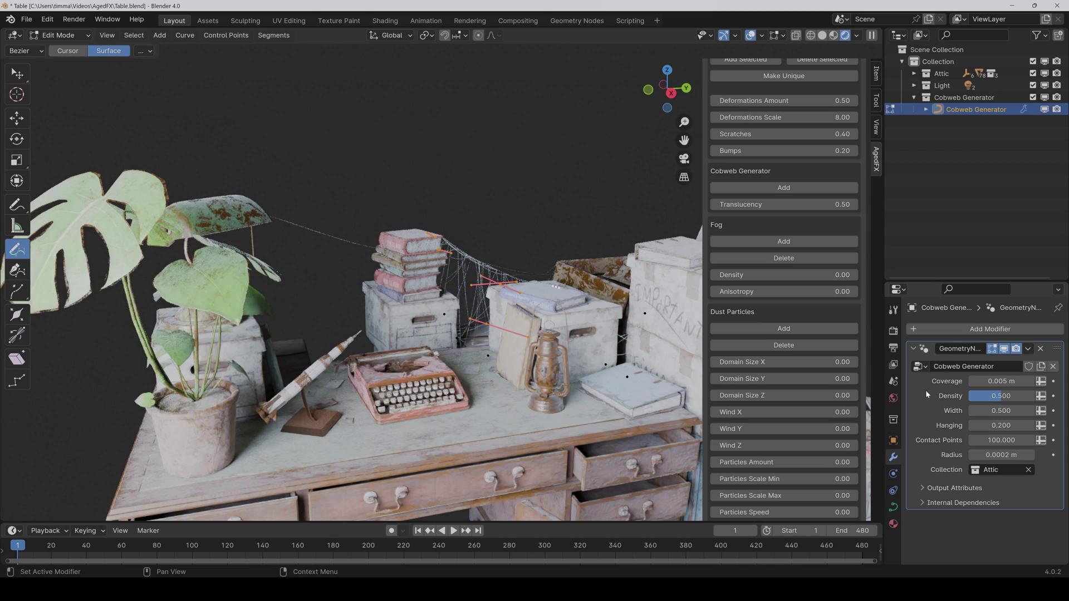
Set the cobweb generator's Coverage to 0.002 m and its Density to 1.000.
{"action": "left_click", "coordinate": [1001, 380]}
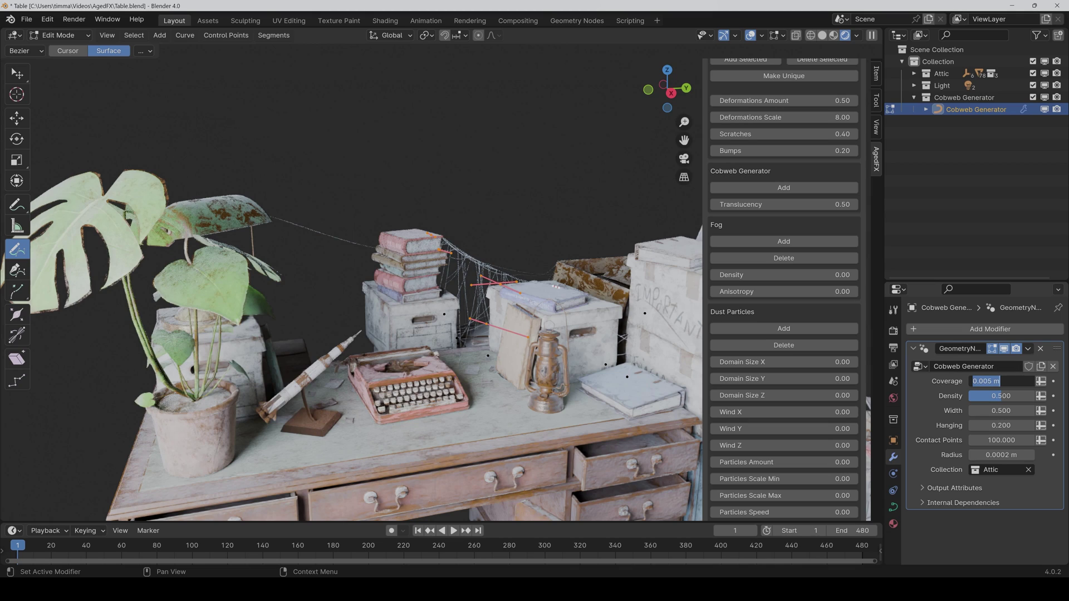
{"action": "left_click", "coordinate": [993, 381]}
{"action": "key", "text": "BackSpace"}
{"action": "type", "text": "2"}
{"action": "key", "text": "Return"}
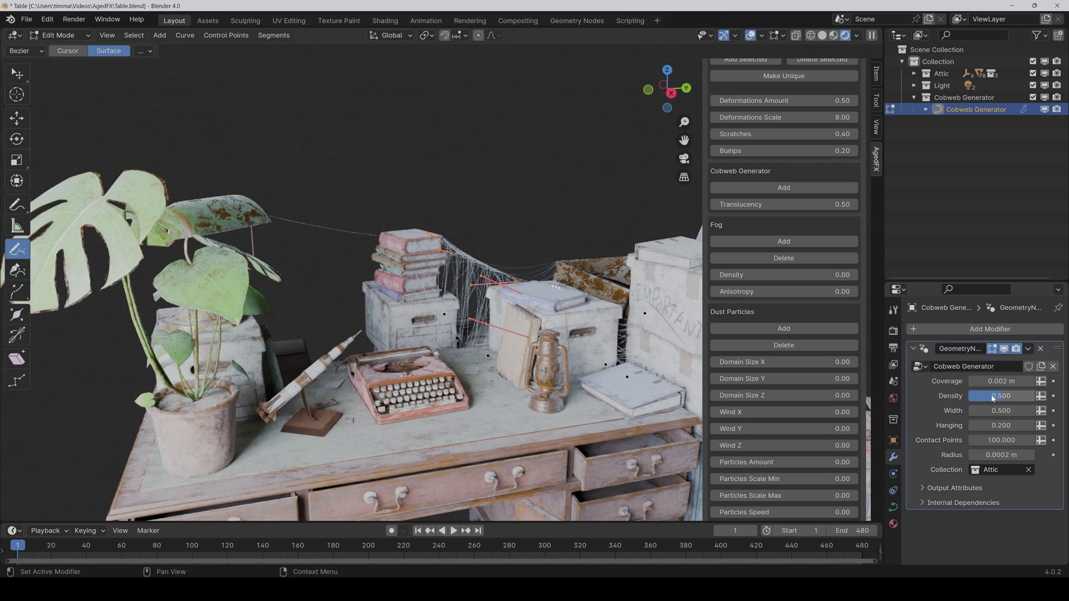
{"action": "left_click_drag", "start_coordinate": [1000, 396], "coordinate": [1036, 396]}
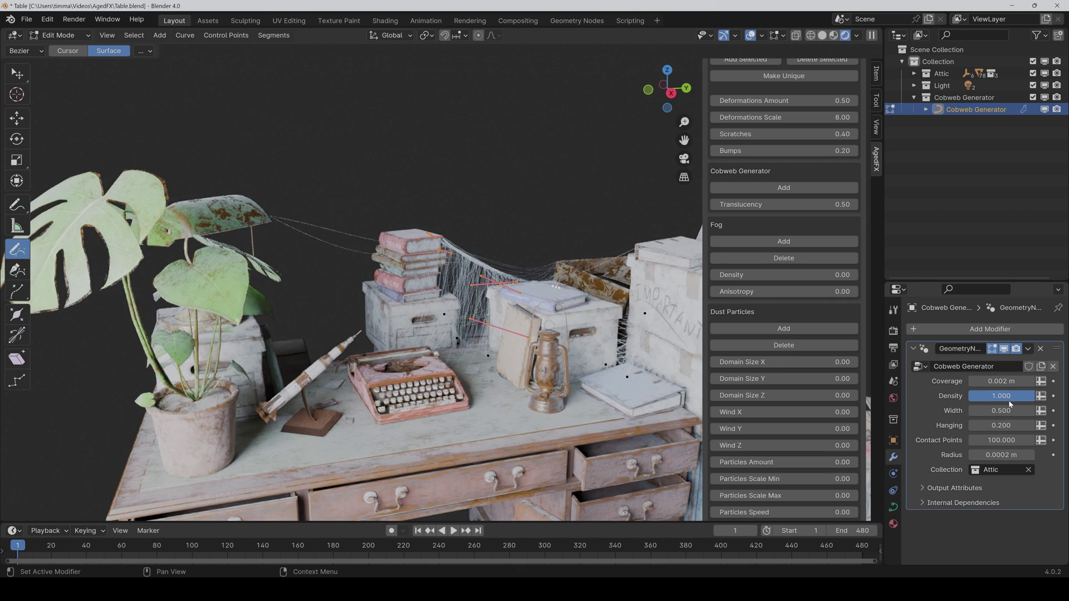
Set the cobweb Width to 5 and inspect the strands around the book stack.
{"action": "left_click", "coordinate": [1007, 411]}
{"action": "type", "text": "5"}
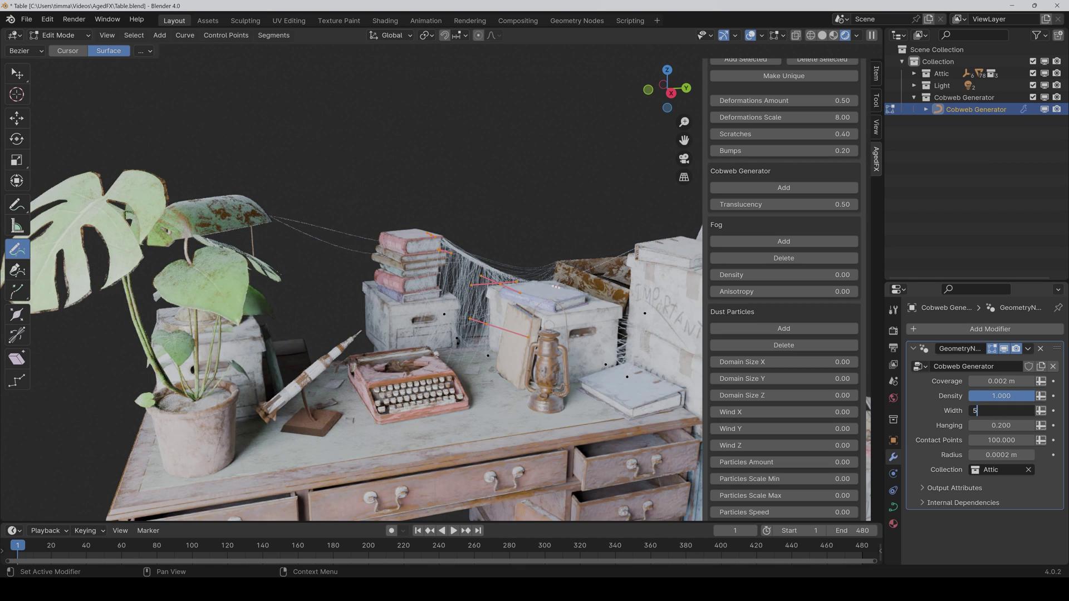
{"action": "key", "text": "Return"}
{"action": "scroll", "coordinate": [530, 345], "scroll_direction": "down", "scroll_amount": 5}
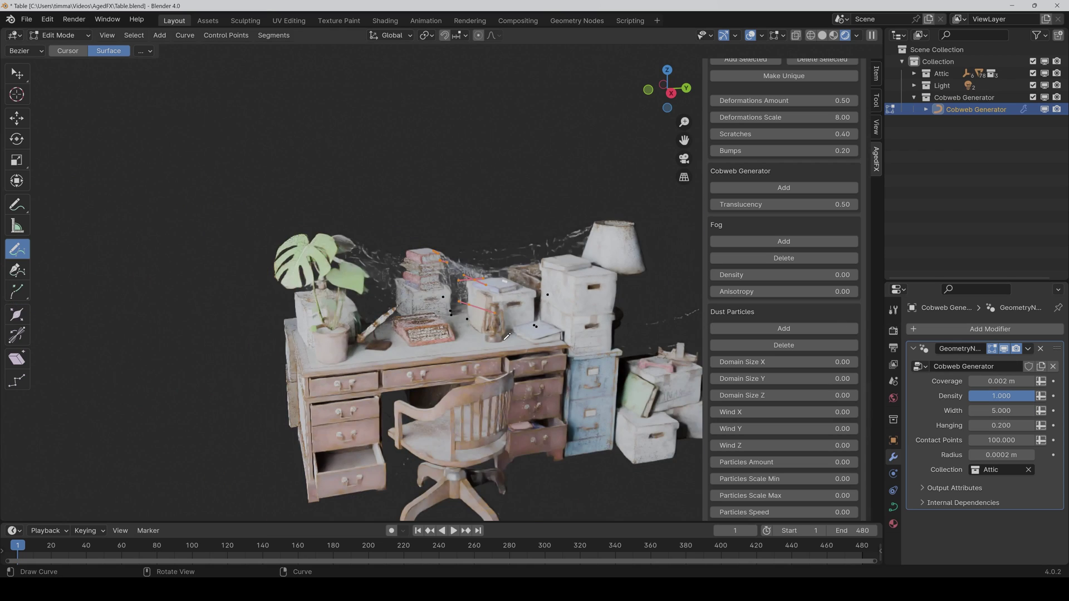
{"action": "scroll", "coordinate": [529, 345], "scroll_direction": "up", "scroll_amount": 7}
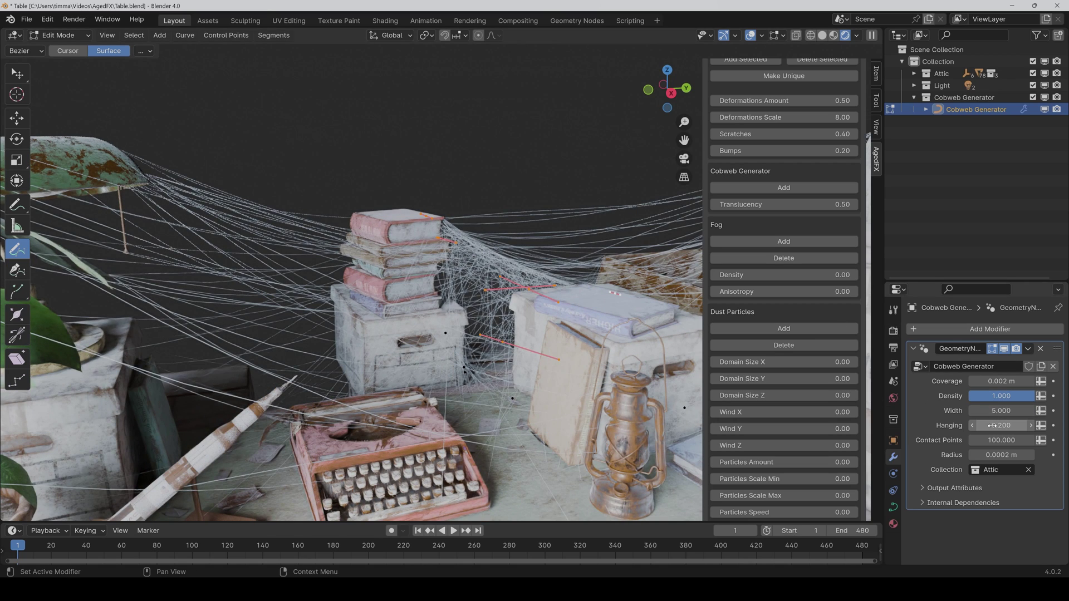
Set the cobweb generator's Hanging to 1.290, Width to 1 and Contact Points to 1.
{"action": "left_click_drag", "start_coordinate": [992, 425], "coordinate": [1018, 426]}
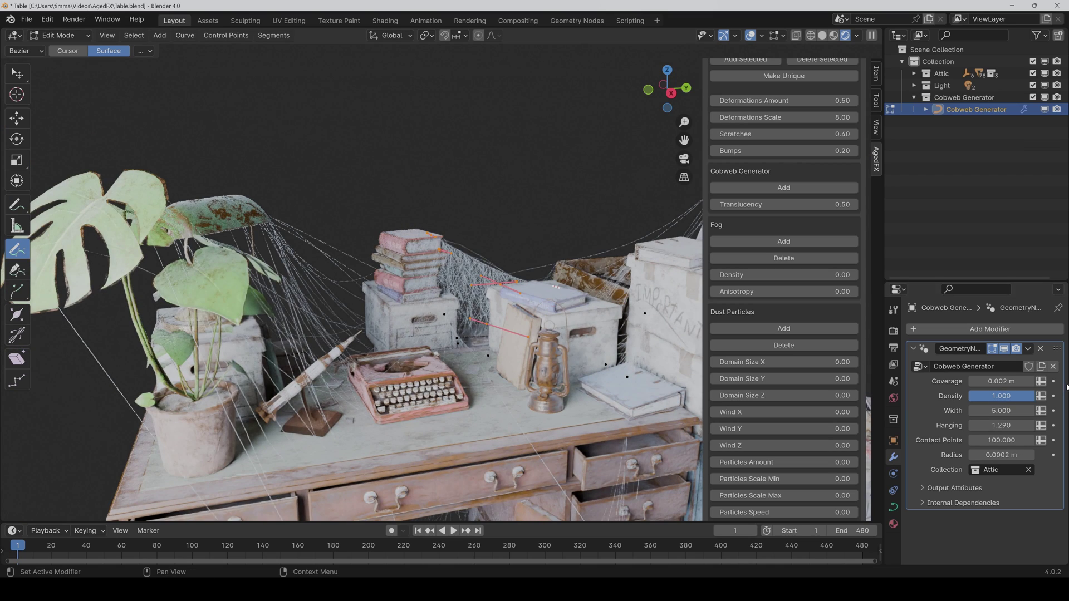
{"action": "left_click_drag", "start_coordinate": [1001, 411], "coordinate": [980, 411]}
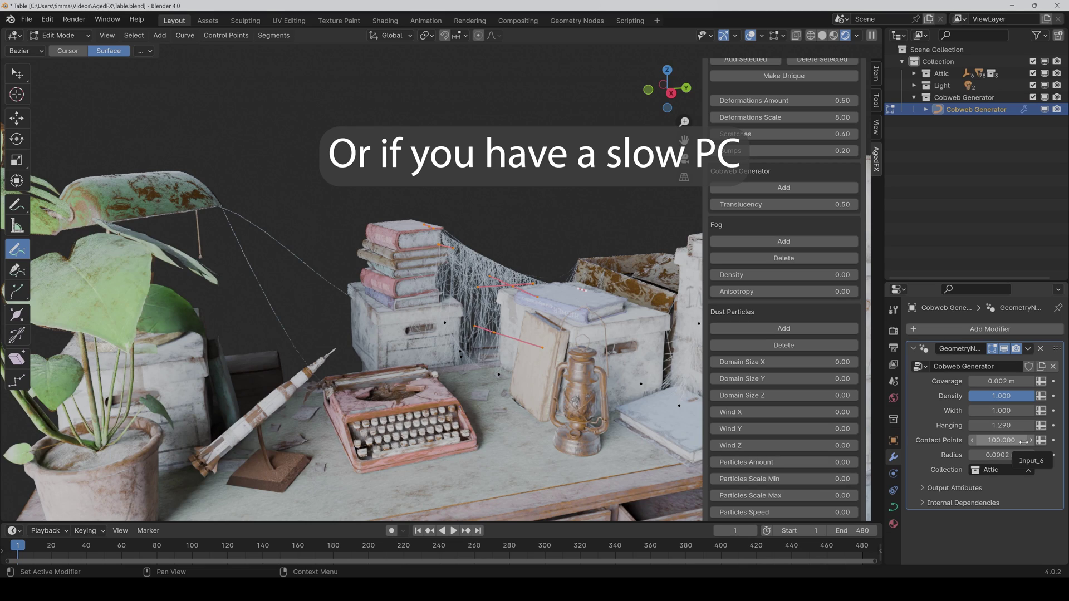
{"action": "left_click", "coordinate": [1002, 441]}
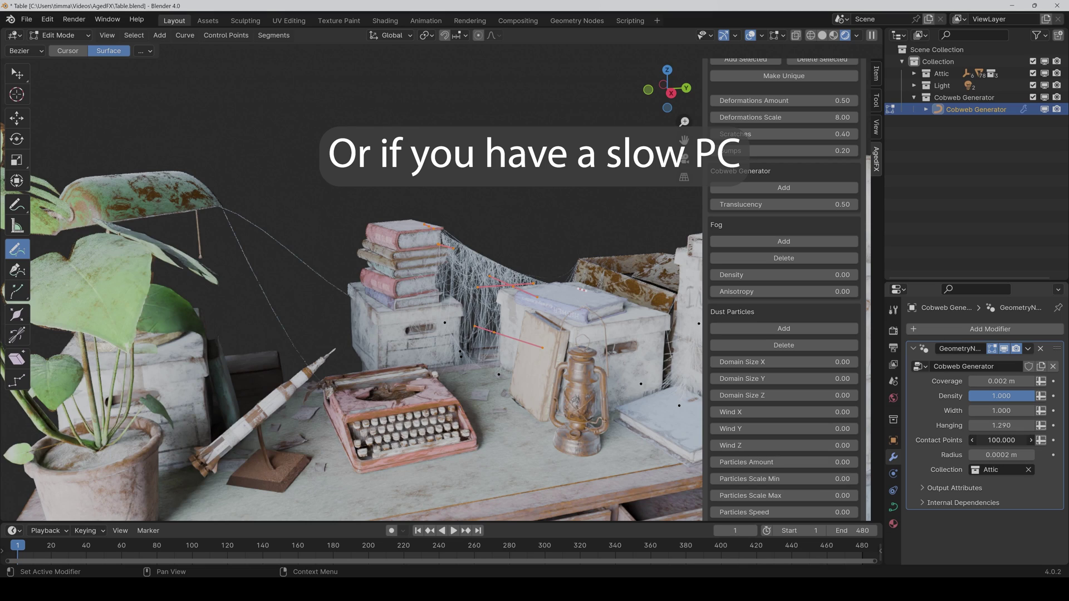
{"action": "type", "text": "1"}
{"action": "key", "text": "Return"}
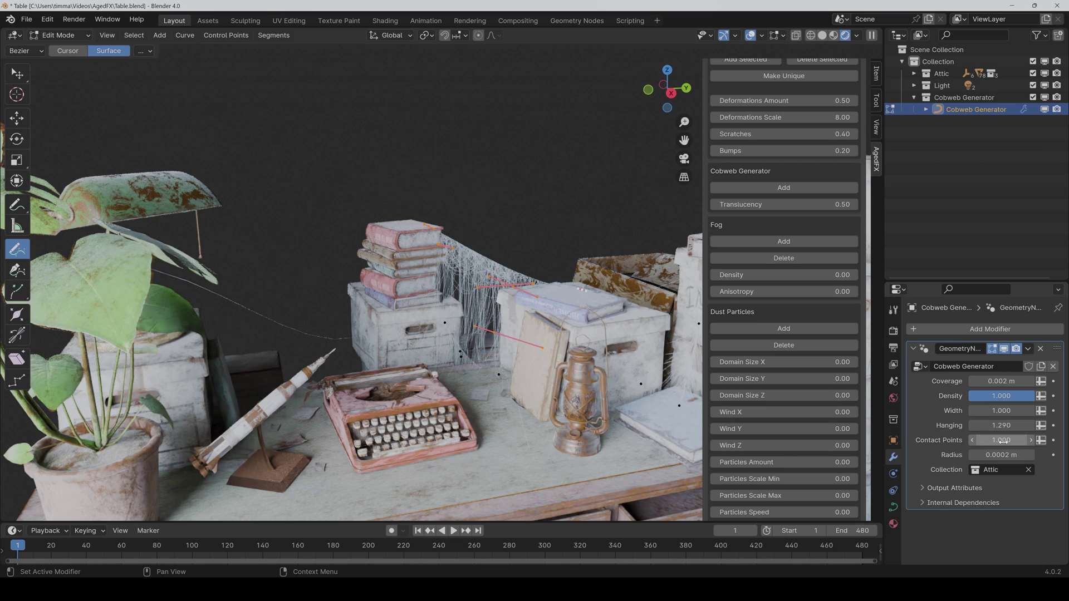
Set the cobweb strand Radius to 0.0005 m and raise the cobweb Translucency to 1.00.
{"action": "left_click", "coordinate": [1002, 441]}
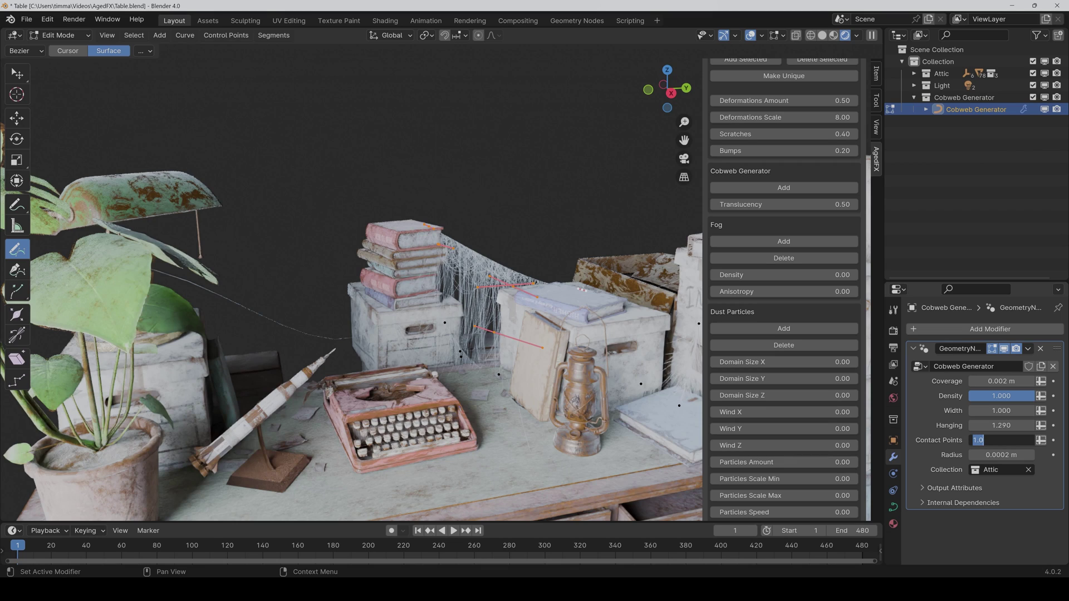
{"action": "key", "text": "Tab"}
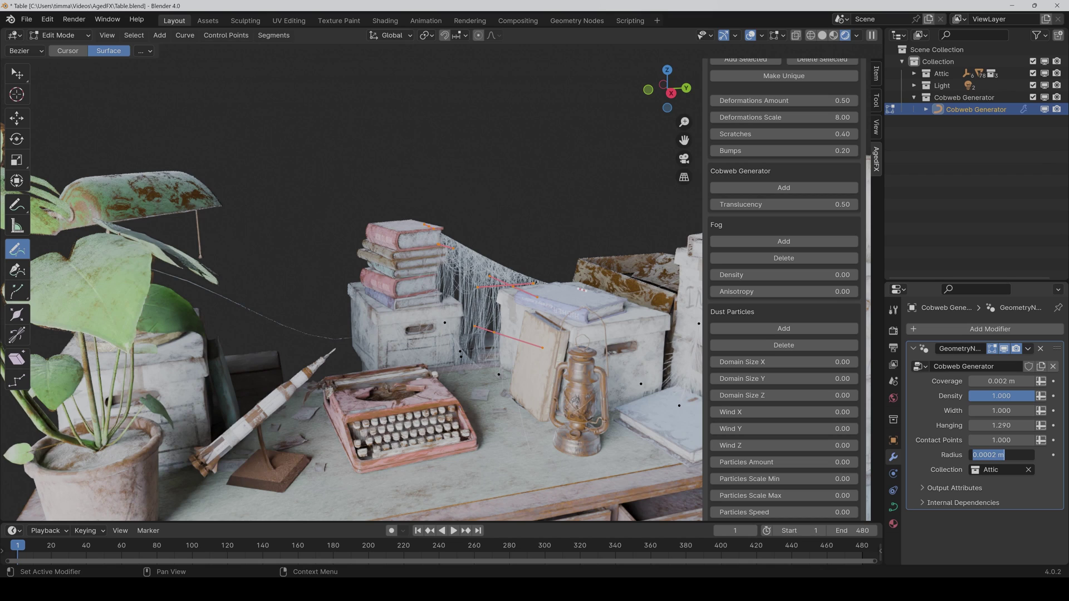
{"action": "left_click", "coordinate": [996, 455]}
{"action": "key", "text": "BackSpace"}
{"action": "type", "text": "5"}
{"action": "key", "text": "Return"}
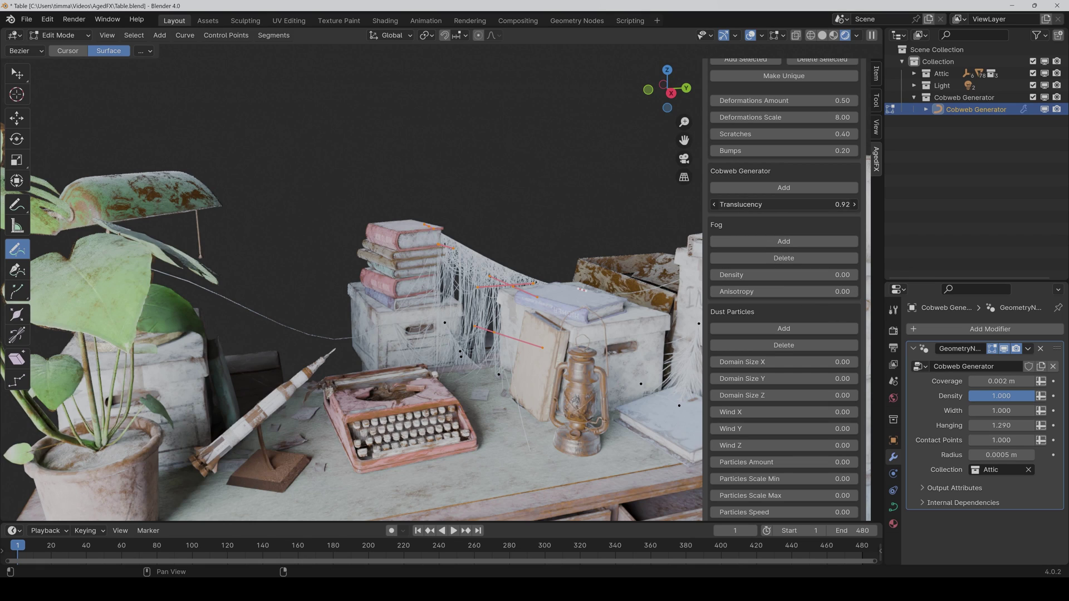
{"action": "left_click_drag", "start_coordinate": [784, 205], "coordinate": [807, 204]}
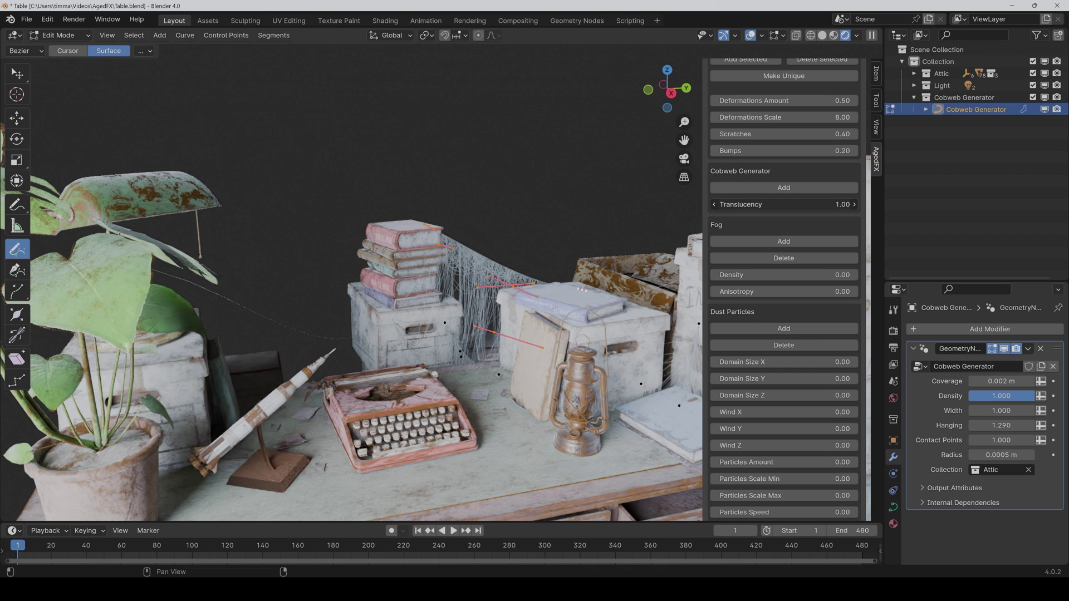
Undo the recent changes to the cobweb generator's settings.
{"action": "key", "text": "ctrl+z"}
{"action": "key", "text": "ctrl+z"}
{"action": "key", "text": "ctrl+z"}
{"action": "key", "text": "ctrl+z"}
{"action": "key", "text": "ctrl+z"}
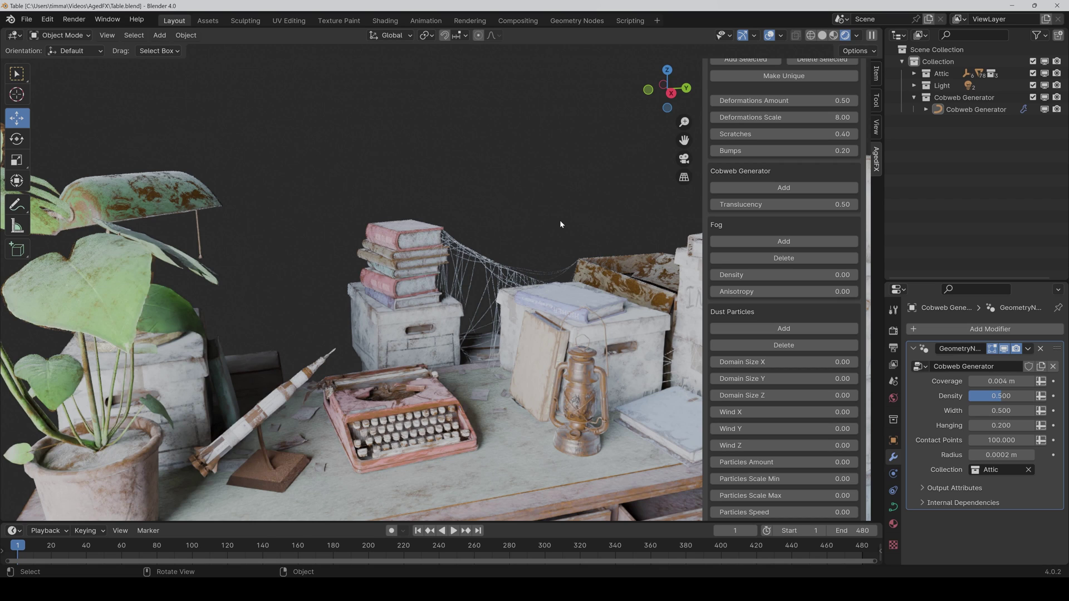
Duplicate the Cobweb Generator object in place and make the copy's geometry node group single-user.
{"action": "left_click", "coordinate": [975, 109]}
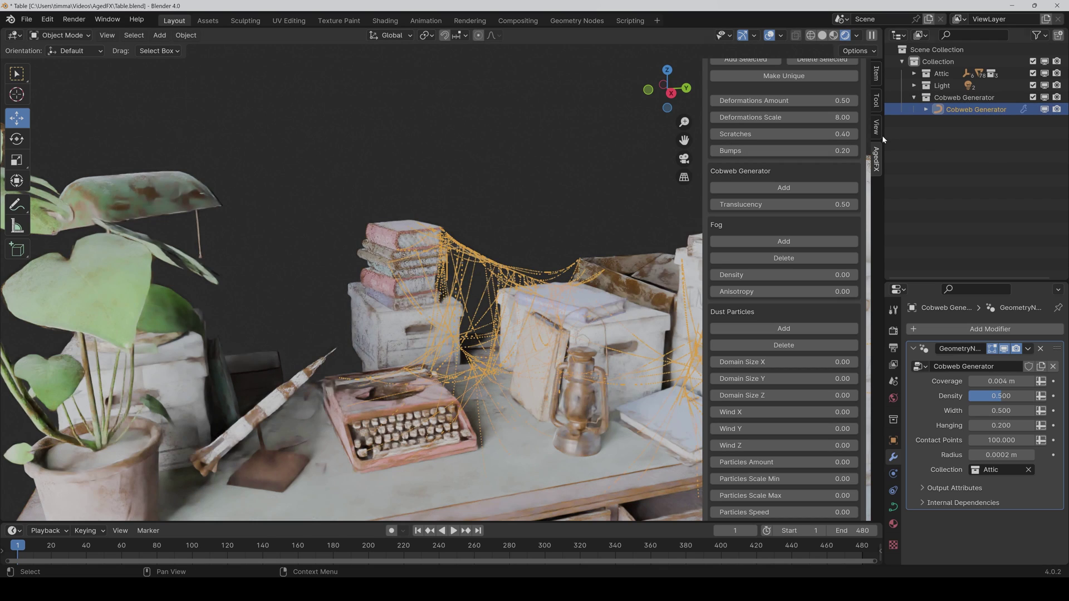
{"action": "key", "text": "shift+d"}
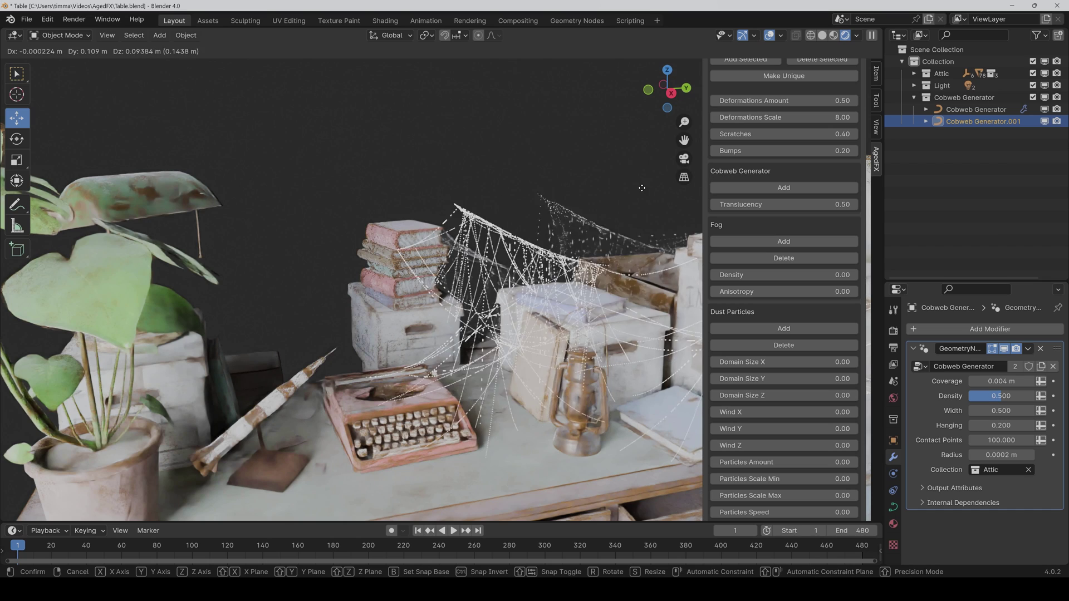
{"action": "right_click", "coordinate": [656, 188]}
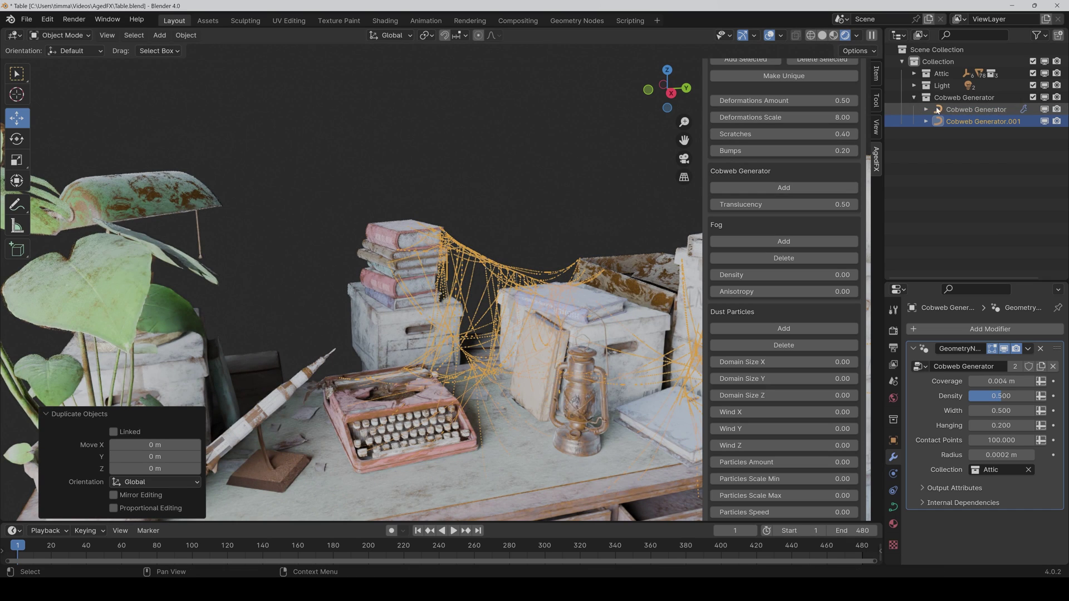
{"action": "left_click", "coordinate": [1016, 366]}
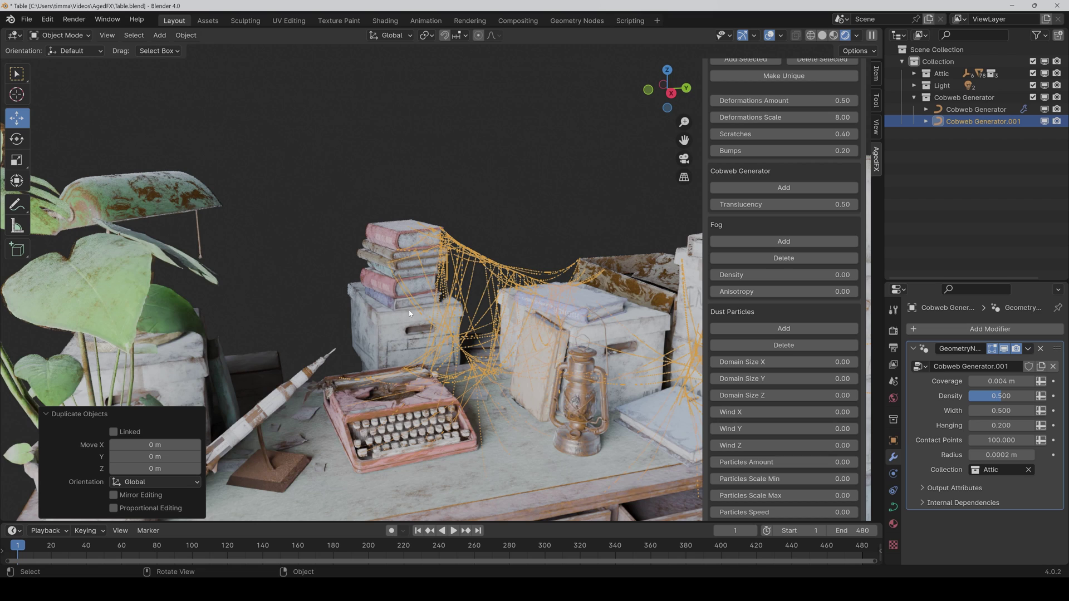
Delete all curve vertices of the duplicated cobweb generator in Edit Mode and activate the Draw tool.
{"action": "key", "text": "Tab"}
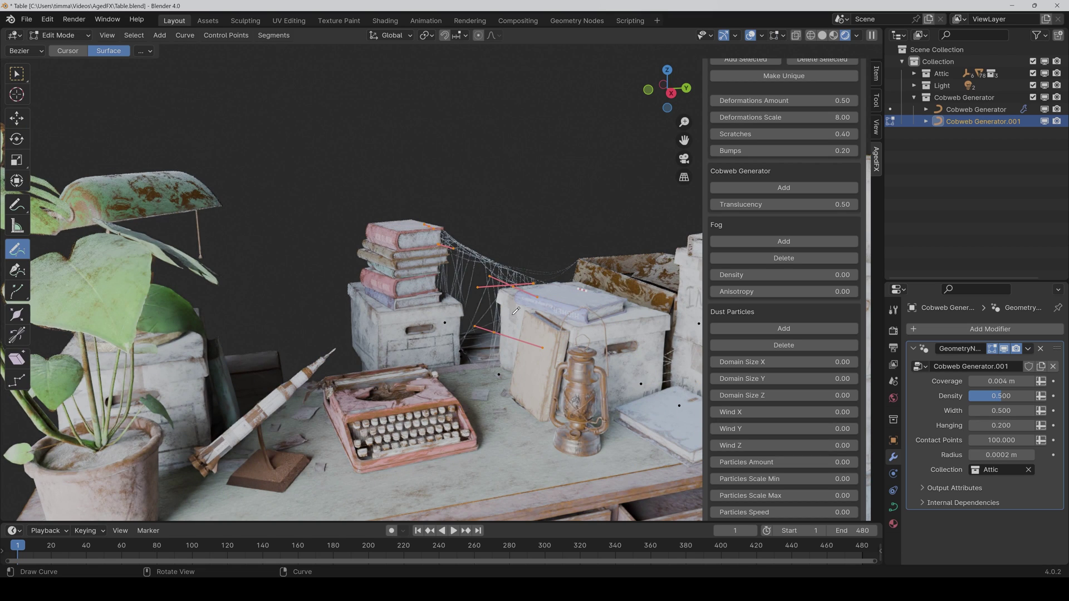
{"action": "left_click", "coordinate": [17, 118]}
{"action": "scroll", "coordinate": [356, 201], "scroll_direction": "down", "scroll_amount": 5}
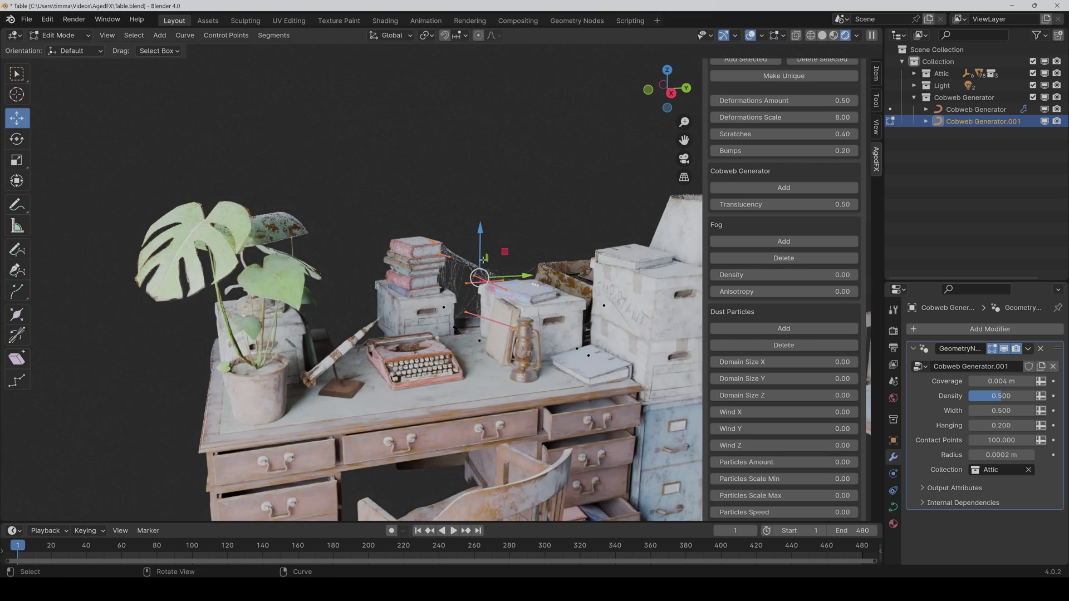
{"action": "left_click_drag", "start_coordinate": [357, 201], "coordinate": [680, 401]}
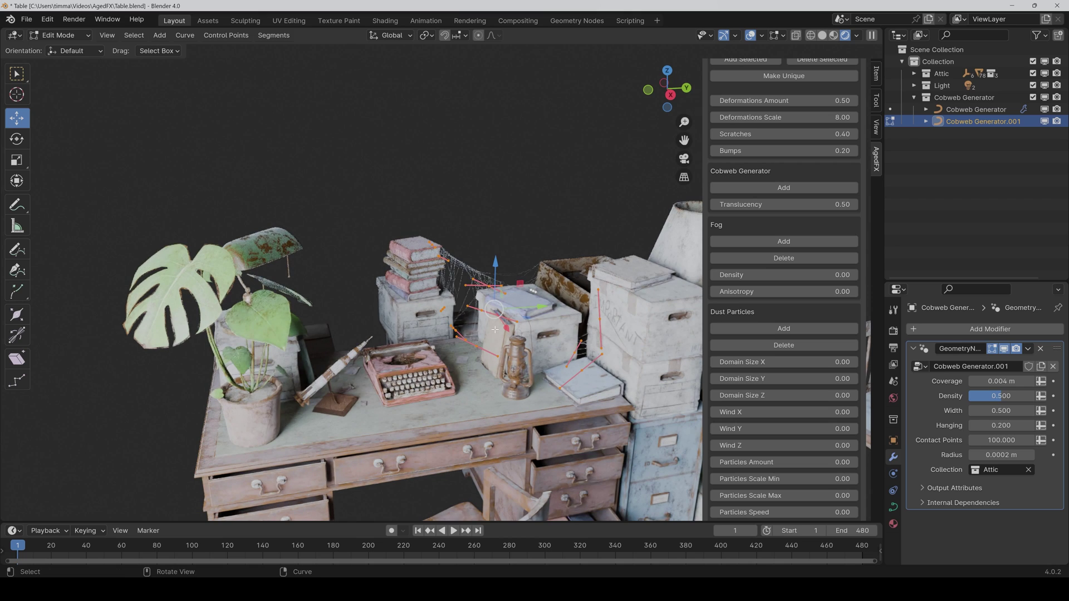
{"action": "key", "text": "x"}
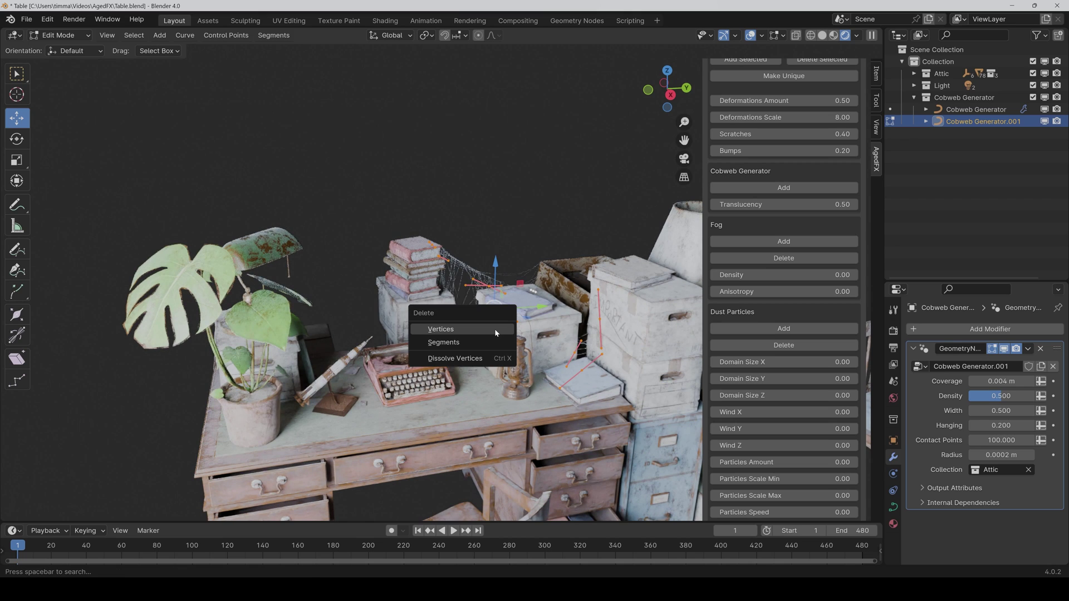
{"action": "left_click", "coordinate": [494, 328]}
{"action": "scroll", "coordinate": [500, 330], "scroll_direction": "up", "scroll_amount": 5}
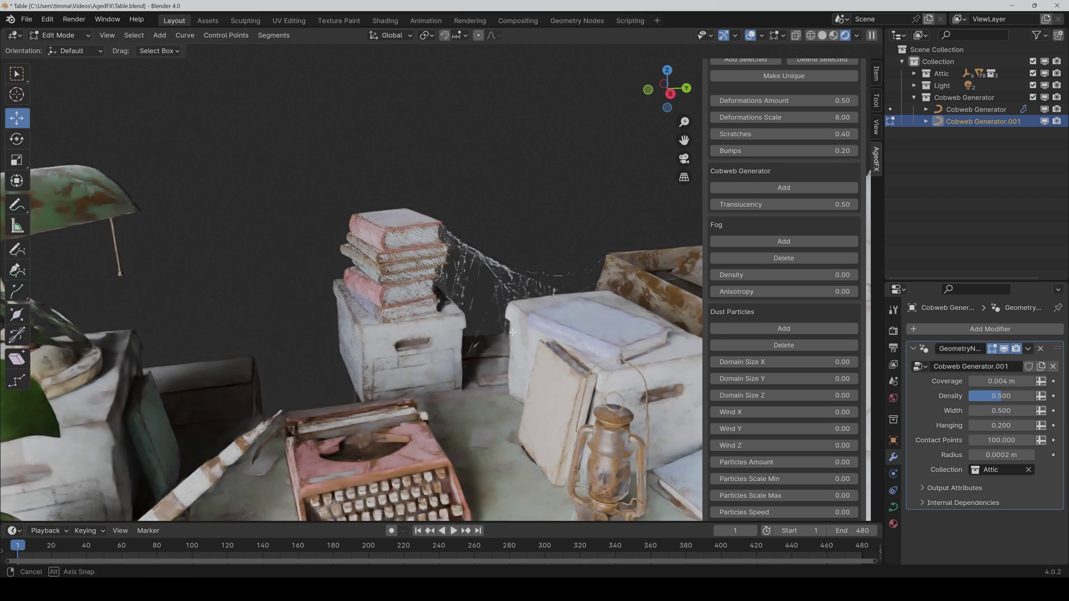
{"action": "left_click", "coordinate": [16, 250]}
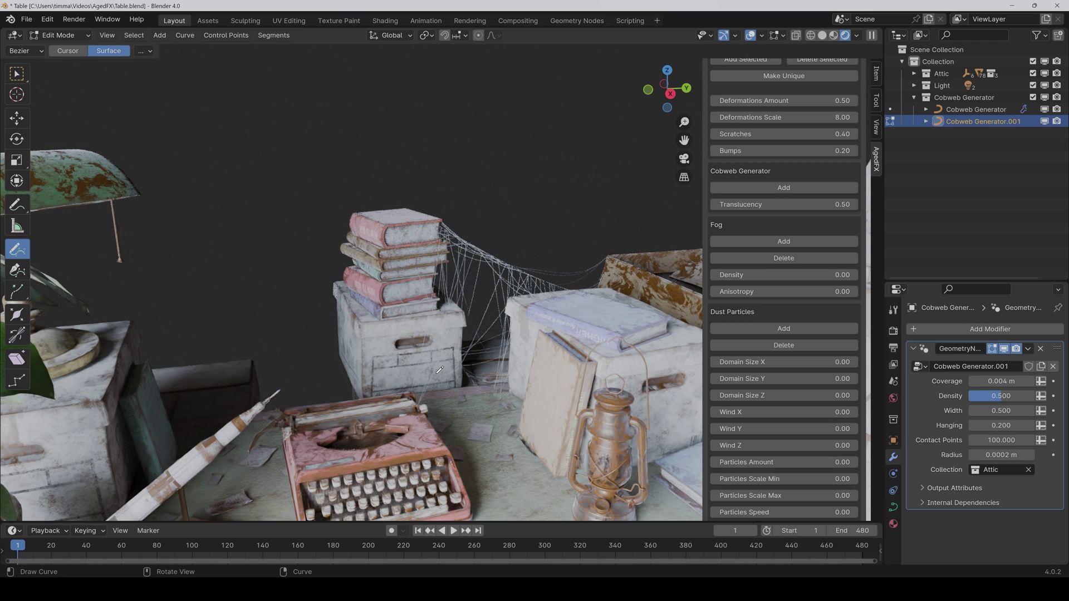
Draw curve strokes between the desk lamp, model rocket and typewriter to generate the second cobweb, and leave Edit Mode.
{"action": "scroll", "coordinate": [440, 370], "scroll_direction": "down", "scroll_amount": 5}
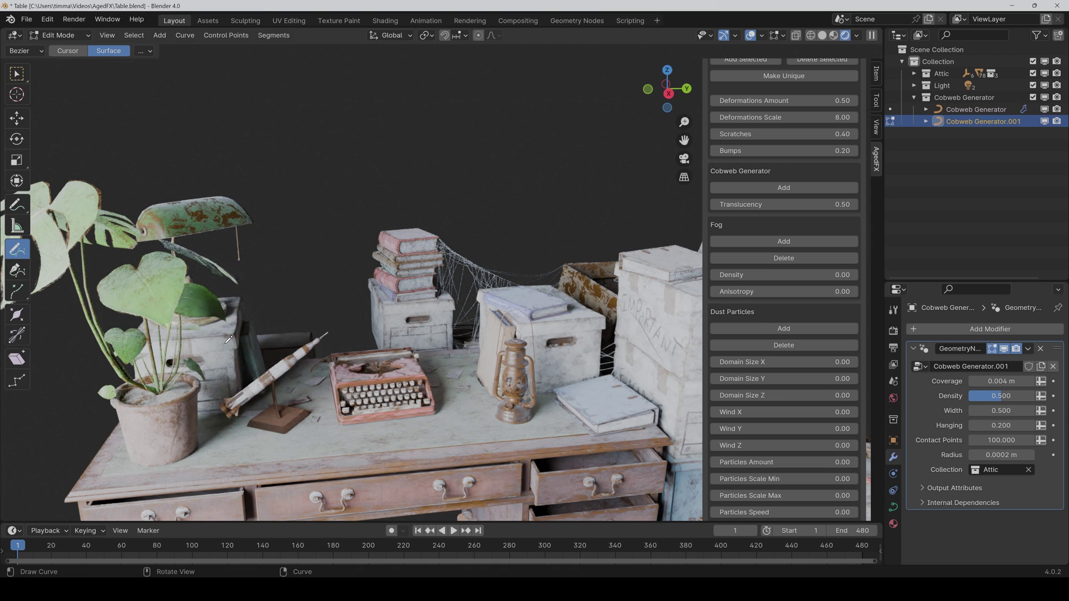
{"action": "mouse_move", "coordinate": [229, 340]}
{"action": "left_mouse_down"}
{"action": "mouse_move", "coordinate": [249, 417]}
{"action": "mouse_move", "coordinate": [279, 451]}
{"action": "left_mouse_up"}
{"action": "middle_click_drag", "start_coordinate": [331, 451], "coordinate": [315, 447]}
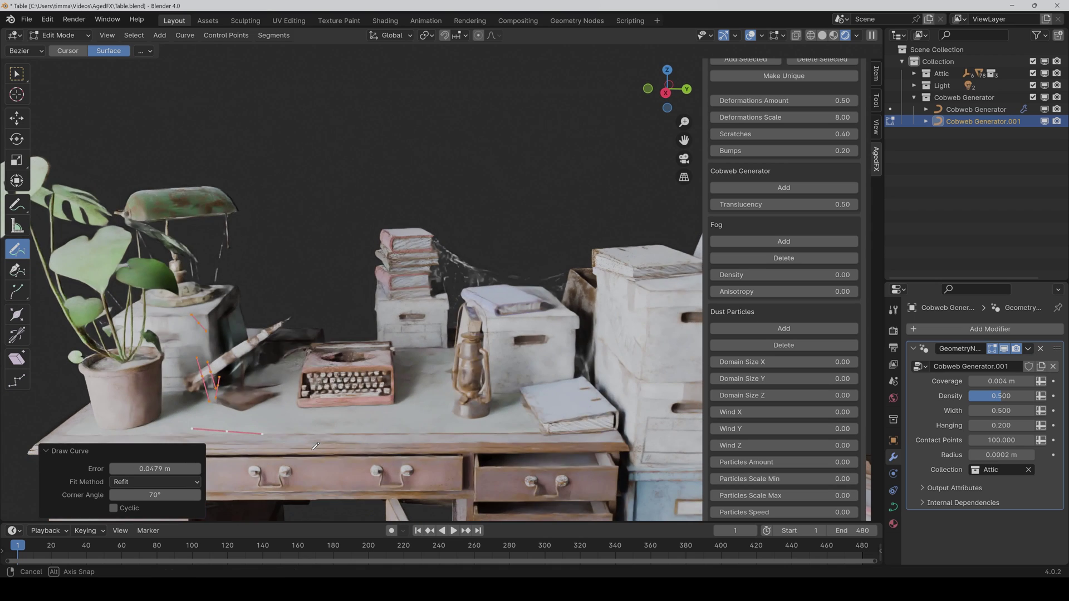
{"action": "left_click_drag", "start_coordinate": [224, 291], "coordinate": [305, 372]}
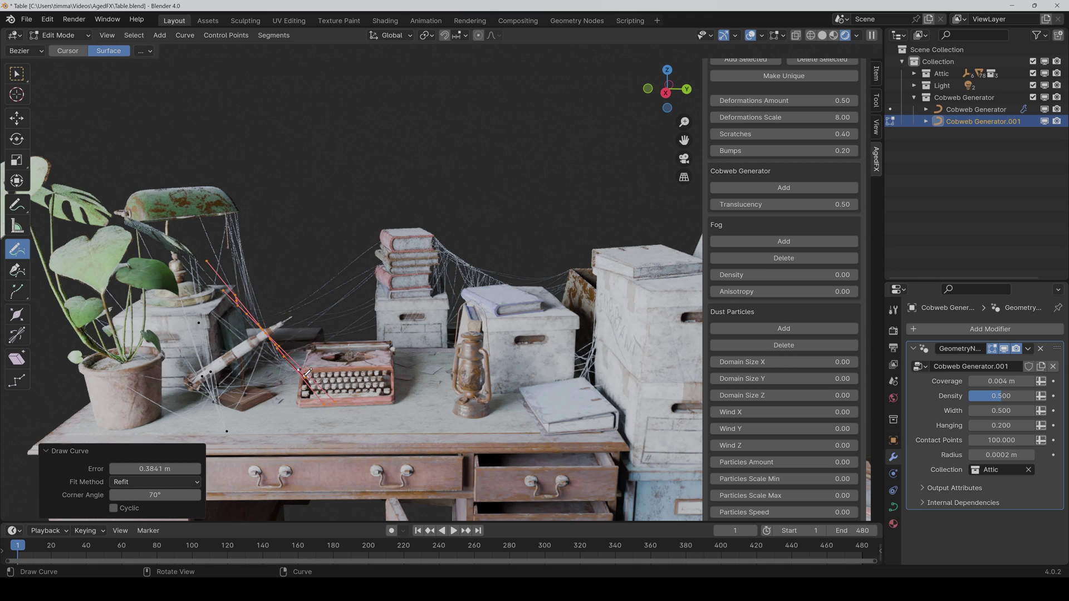
{"action": "key", "text": "Tab"}
Select each cobweb generator in turn to compare the two webs, and save the file.
{"action": "middle_click_drag", "start_coordinate": [307, 371], "coordinate": [449, 341]}
{"action": "left_click", "coordinate": [470, 283]}
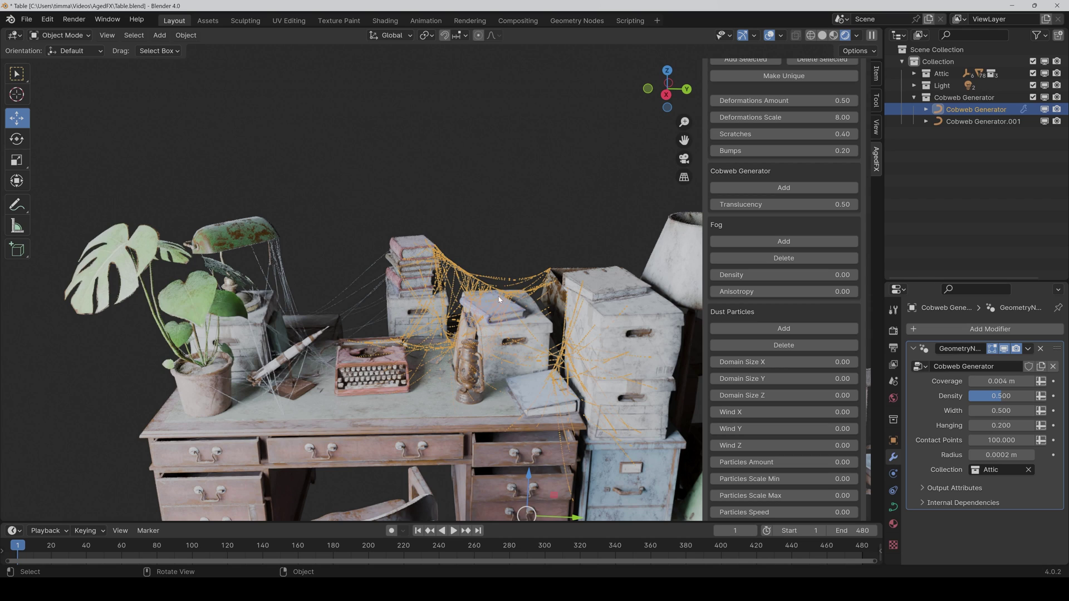
{"action": "left_click", "coordinate": [260, 347]}
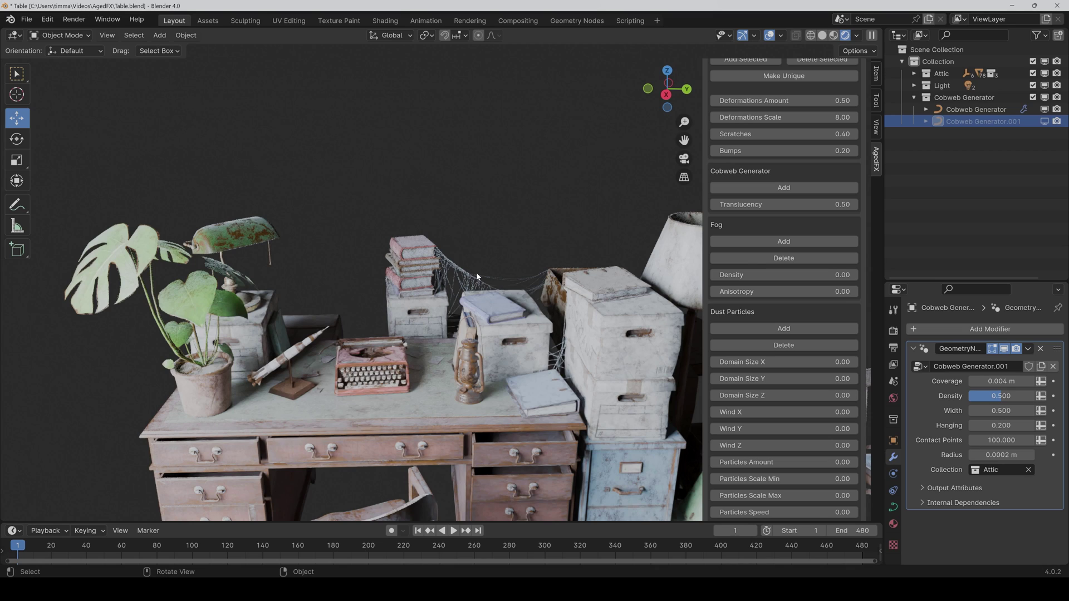
{"action": "key", "text": "ctrl+s"}
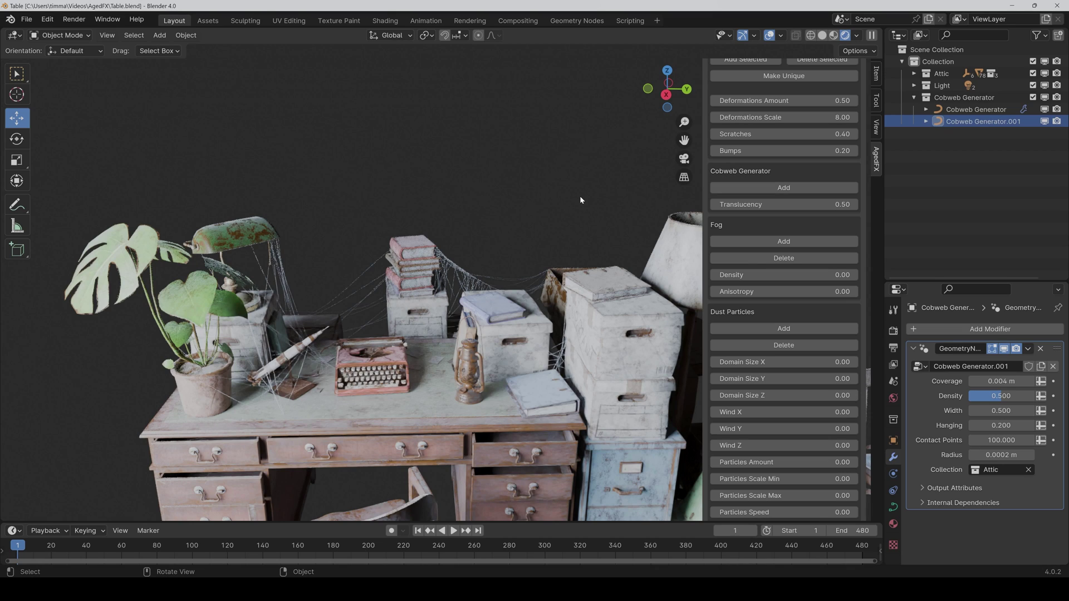
Add AgedFX fog to the scene and set its Density to 0.05.
{"action": "left_click", "coordinate": [756, 241]}
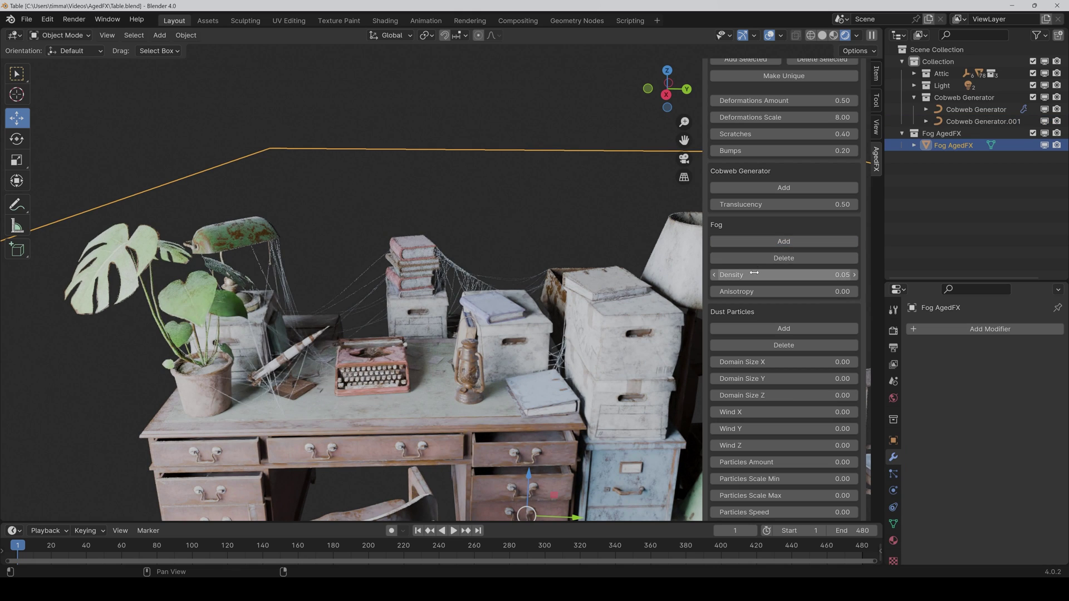
{"action": "left_click_drag", "start_coordinate": [757, 275], "coordinate": [802, 275]}
{"action": "left_click", "coordinate": [802, 275]}
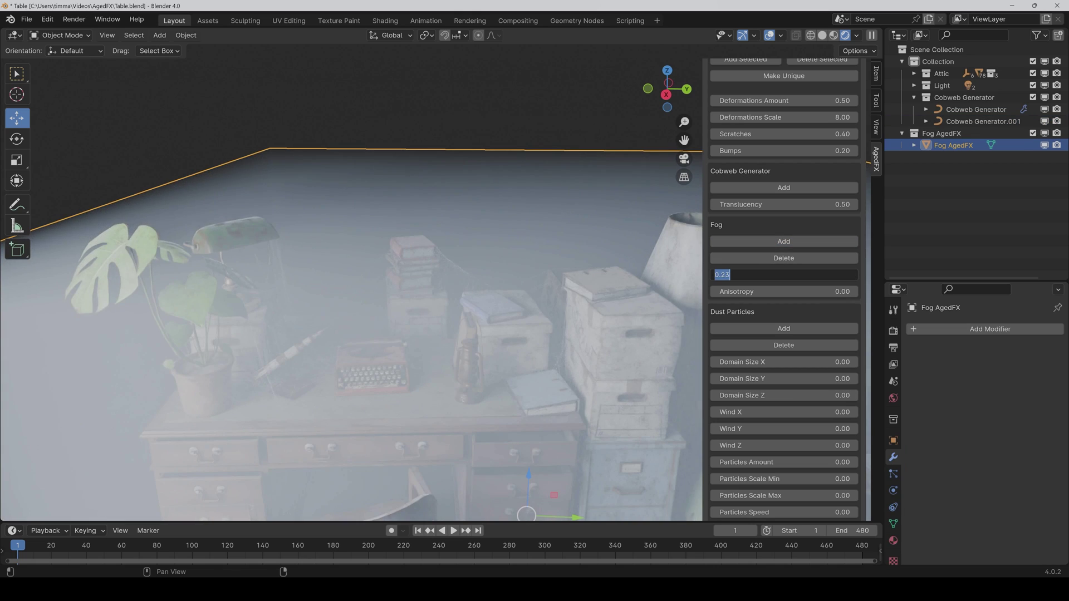
{"action": "key", "text": "BackSpace"}
{"action": "type", "text": "0.05"}
{"action": "key", "text": "Return"}
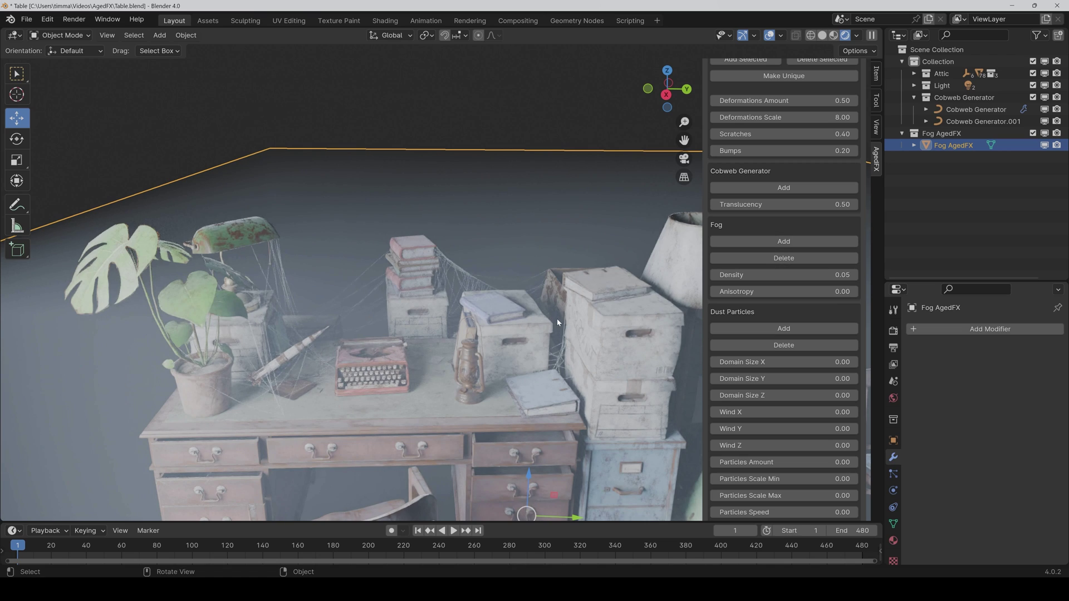
Look over the fog volume around the furniture, try changing the fog's Anisotropy, and undo that change.
{"action": "scroll", "coordinate": [557, 319], "scroll_direction": "down", "scroll_amount": 4}
{"action": "middle_click_drag", "start_coordinate": [559, 342], "coordinate": [545, 462]}
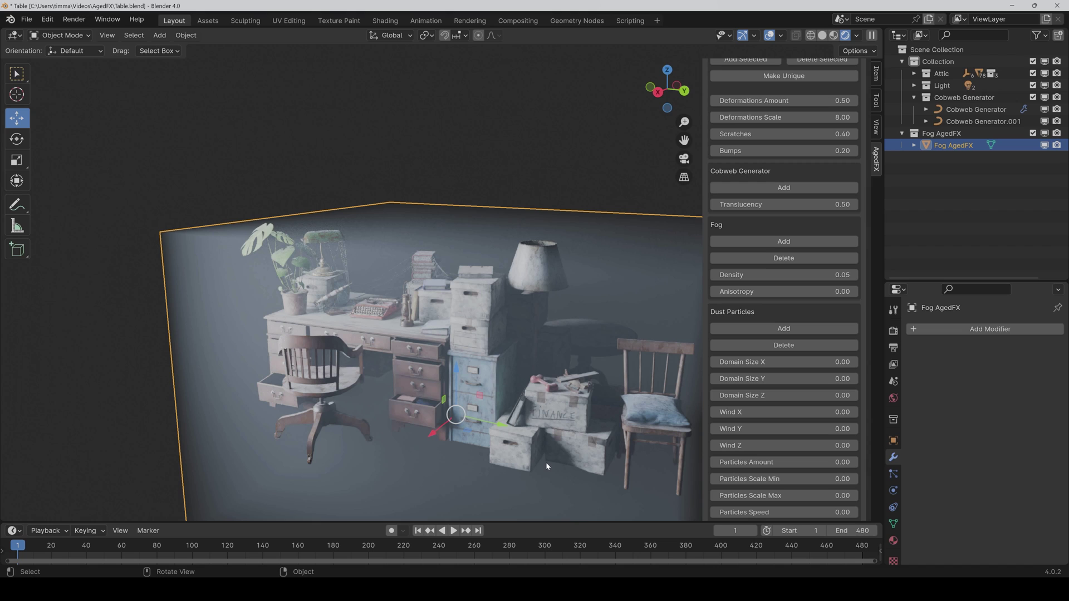
{"action": "mouse_move", "coordinate": [805, 291]}
{"action": "left_mouse_down"}
{"action": "mouse_move", "coordinate": [830, 291]}
{"action": "mouse_move", "coordinate": [797, 297]}
{"action": "left_mouse_up"}
{"action": "key", "text": "ctrl+z"}
Add dust particles to the scene and select the Dust Particles object to inspect its spread.
{"action": "left_click", "coordinate": [747, 331]}
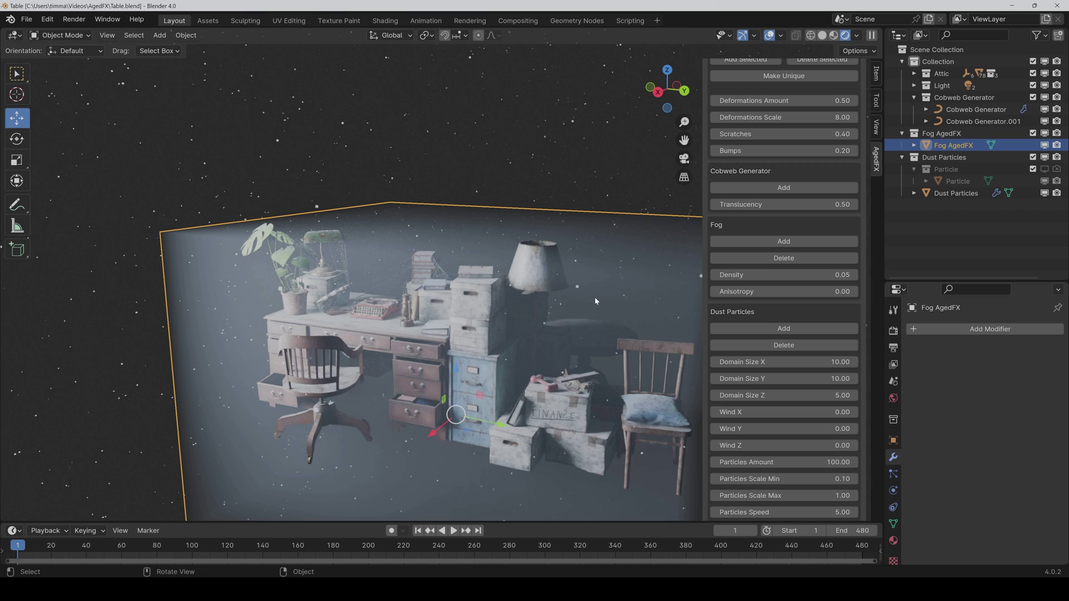
{"action": "scroll", "coordinate": [543, 348], "scroll_direction": "down", "scroll_amount": 5}
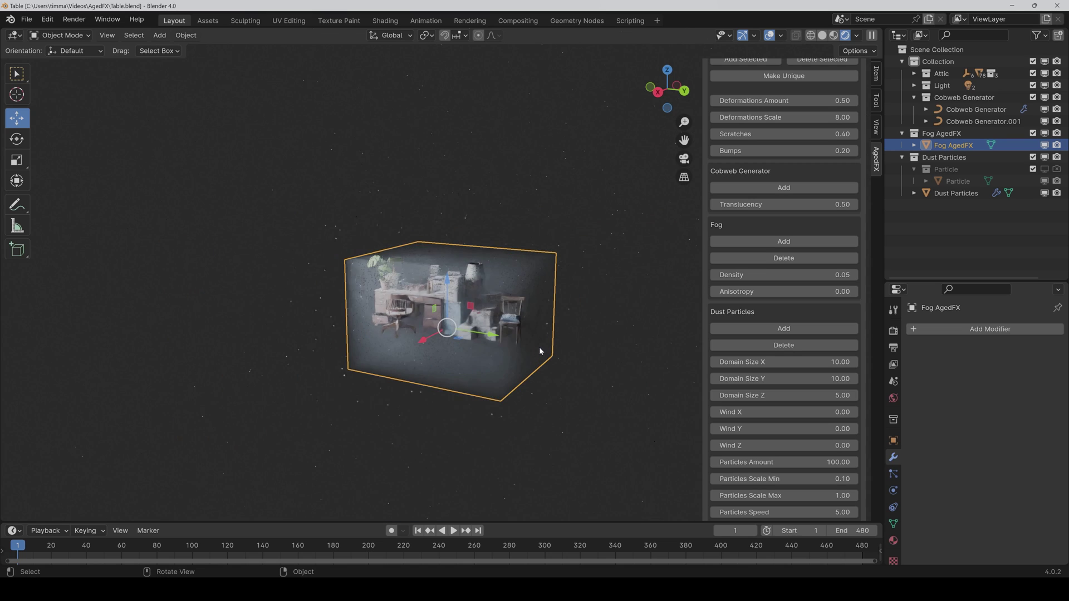
{"action": "left_click", "coordinate": [461, 199]}
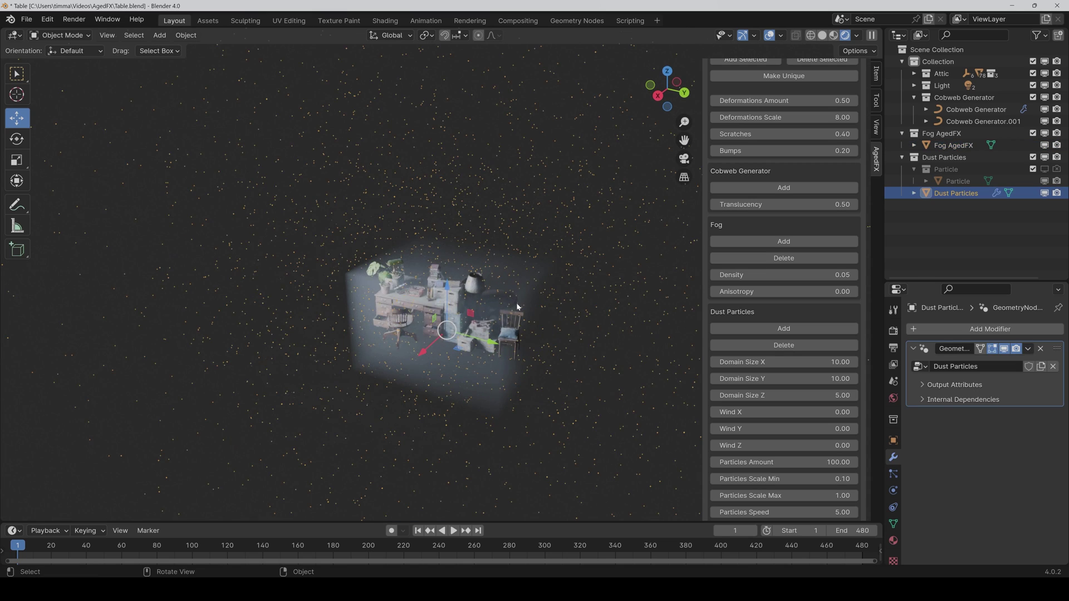
{"action": "scroll", "coordinate": [517, 306], "scroll_direction": "down", "scroll_amount": 3}
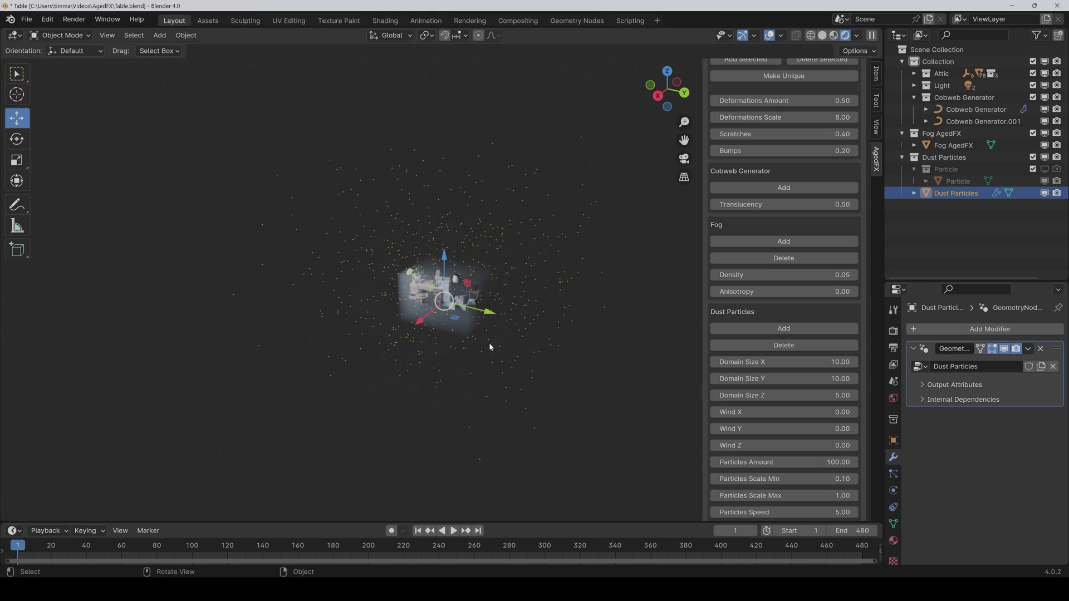
{"action": "scroll", "coordinate": [448, 343], "scroll_direction": "up", "scroll_amount": 5}
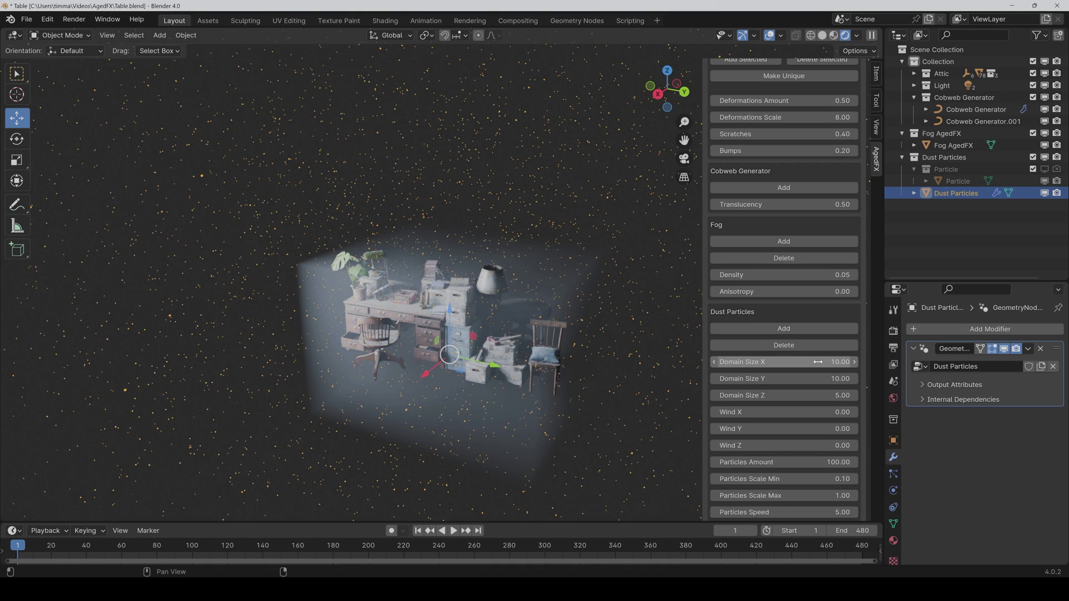
Set the dust particles' Domain Size X and Domain Size Y to 5.00.
{"action": "left_click_drag", "start_coordinate": [818, 362], "coordinate": [818, 379]}
{"action": "type", "text": "5"}
{"action": "key", "text": "Return"}
{"action": "scroll", "coordinate": [492, 372], "scroll_direction": "down", "scroll_amount": 2}
{"action": "scroll", "coordinate": [566, 326], "scroll_direction": "down", "scroll_amount": 1}
{"action": "scroll", "coordinate": [566, 327], "scroll_direction": "up", "scroll_amount": 1}
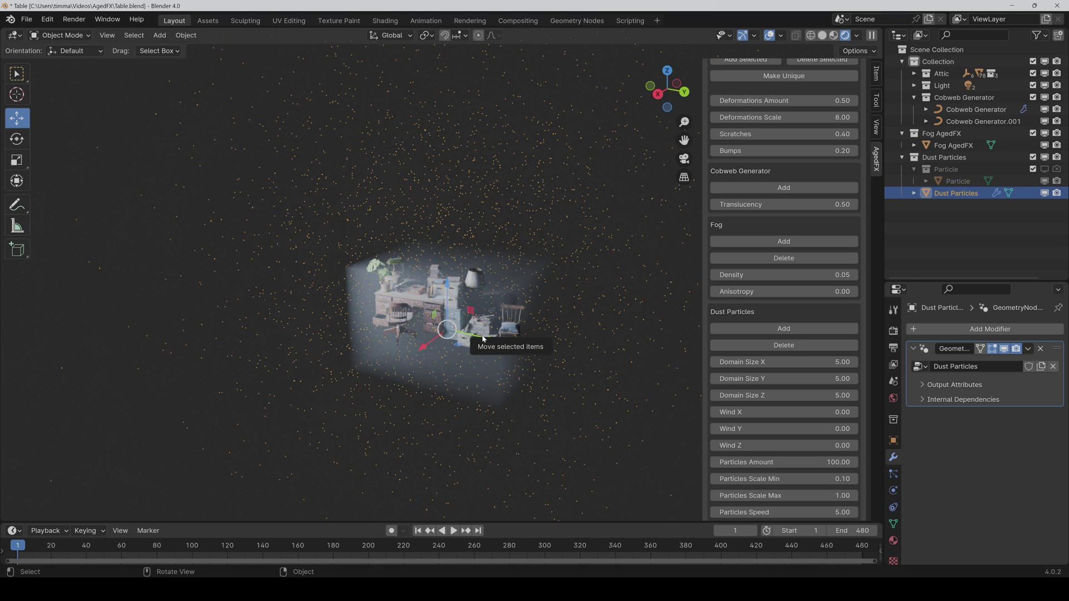
Scale the Dust Particles object uniformly by 0.5.
{"action": "type", "text": "s"}
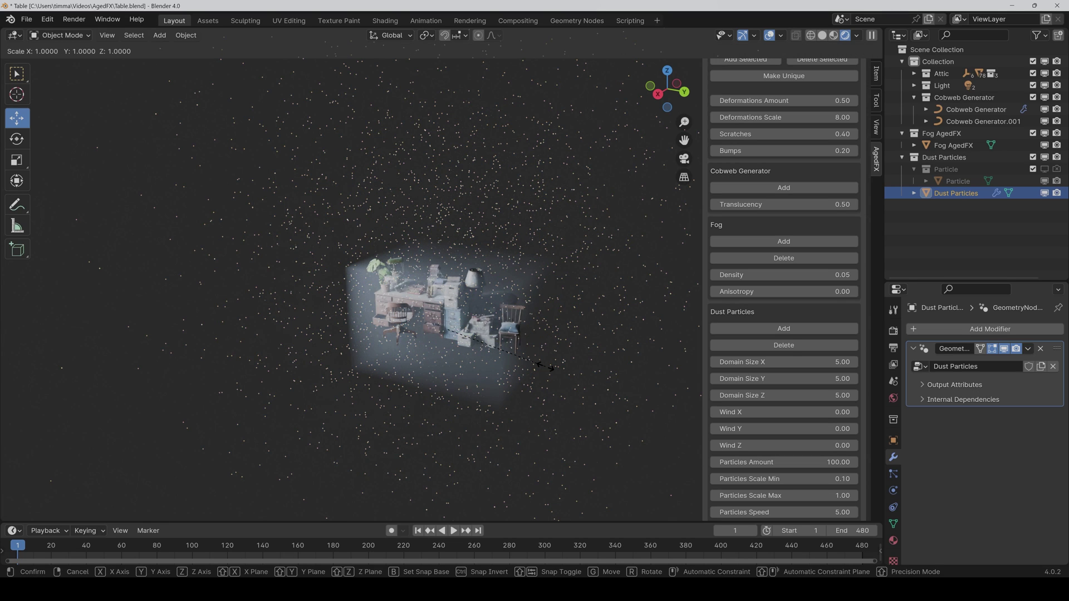
{"action": "type", "text": "0.5"}
{"action": "key", "text": "Return"}
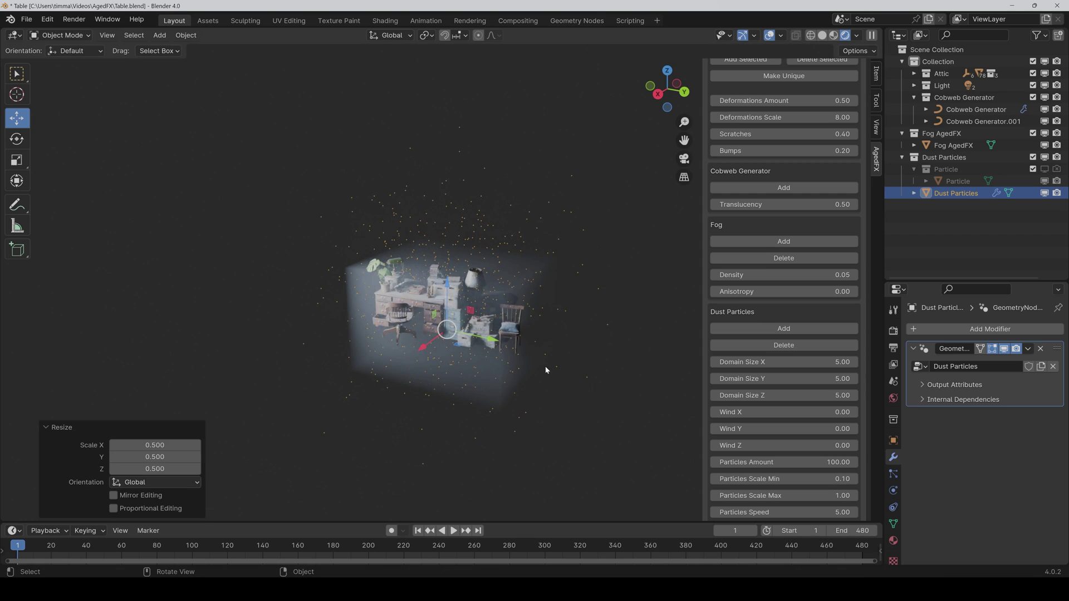
Set the dust's Particles Scale Min to 0.20 and Particles Scale Max to 2.00.
{"action": "scroll", "coordinate": [752, 405], "scroll_direction": "down", "scroll_amount": 2}
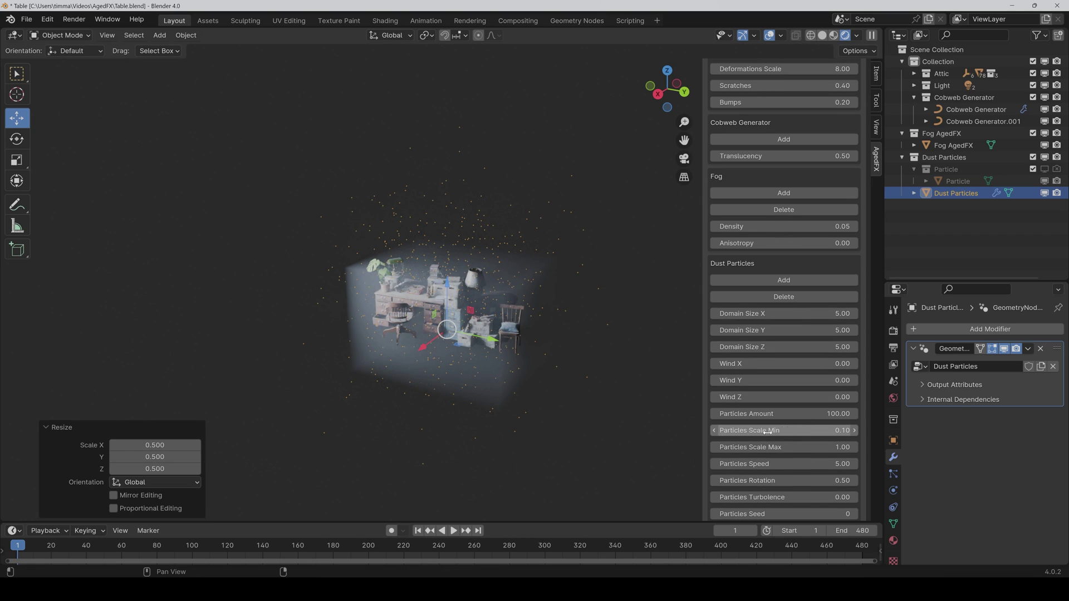
{"action": "left_click_drag", "start_coordinate": [772, 432], "coordinate": [771, 432]}
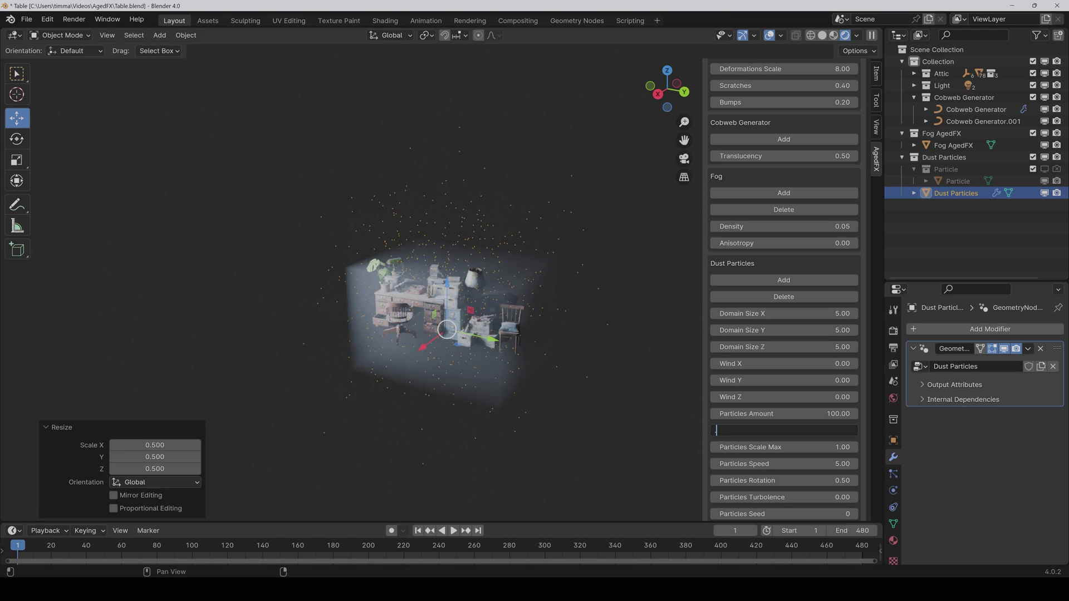
{"action": "type", "text": ".2"}
{"action": "key", "text": "Return"}
{"action": "left_click", "coordinate": [780, 447]}
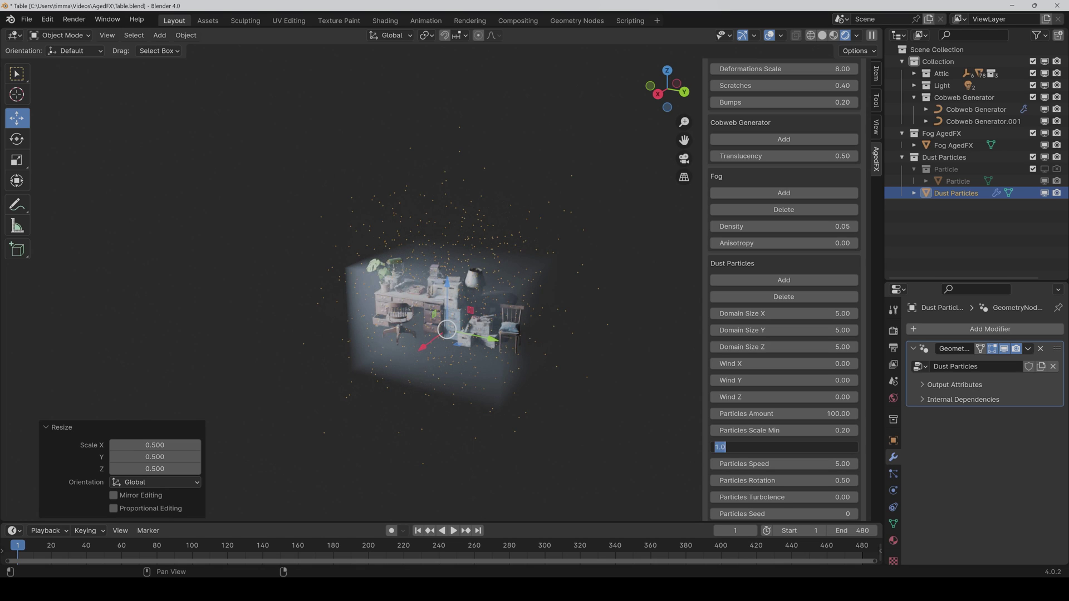
{"action": "key", "text": "Return"}
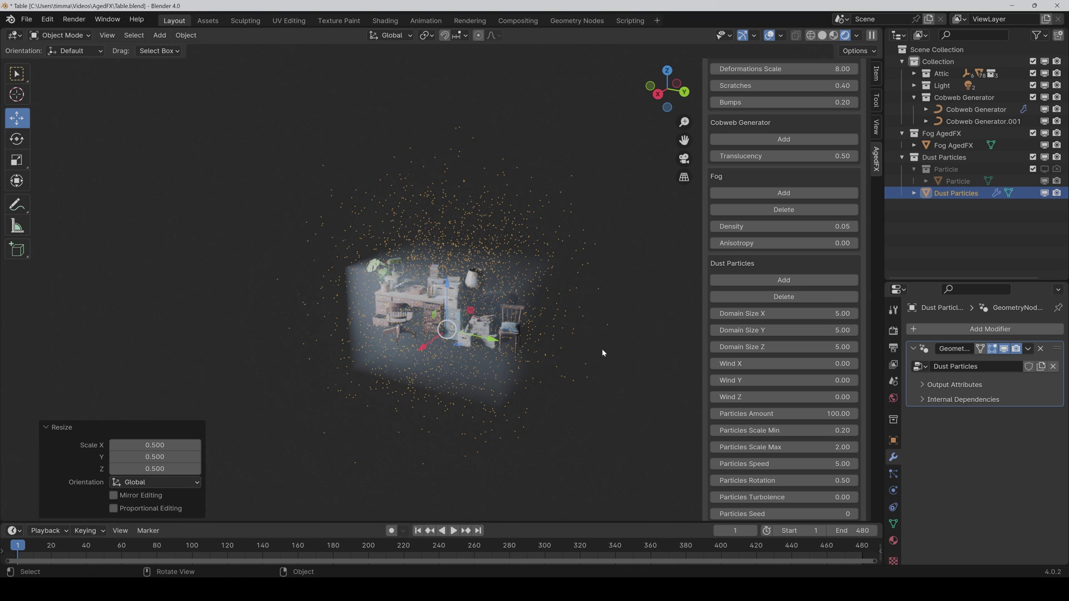
Try larger dust domain dimensions, with Domain Size X at 35.12 and Domain Size Y at 31.22.
{"action": "scroll", "coordinate": [601, 348], "scroll_direction": "down", "scroll_amount": 2}
{"action": "middle_click_drag", "start_coordinate": [601, 349], "coordinate": [563, 367]}
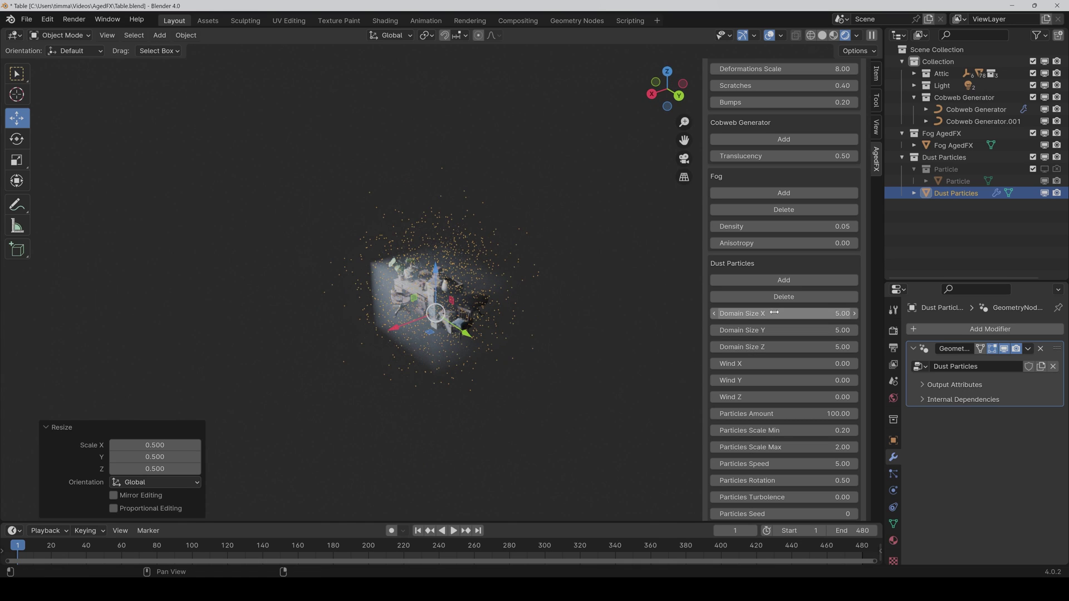
{"action": "left_click_drag", "start_coordinate": [774, 314], "coordinate": [847, 314]}
{"action": "left_click_drag", "start_coordinate": [767, 332], "coordinate": [791, 332]}
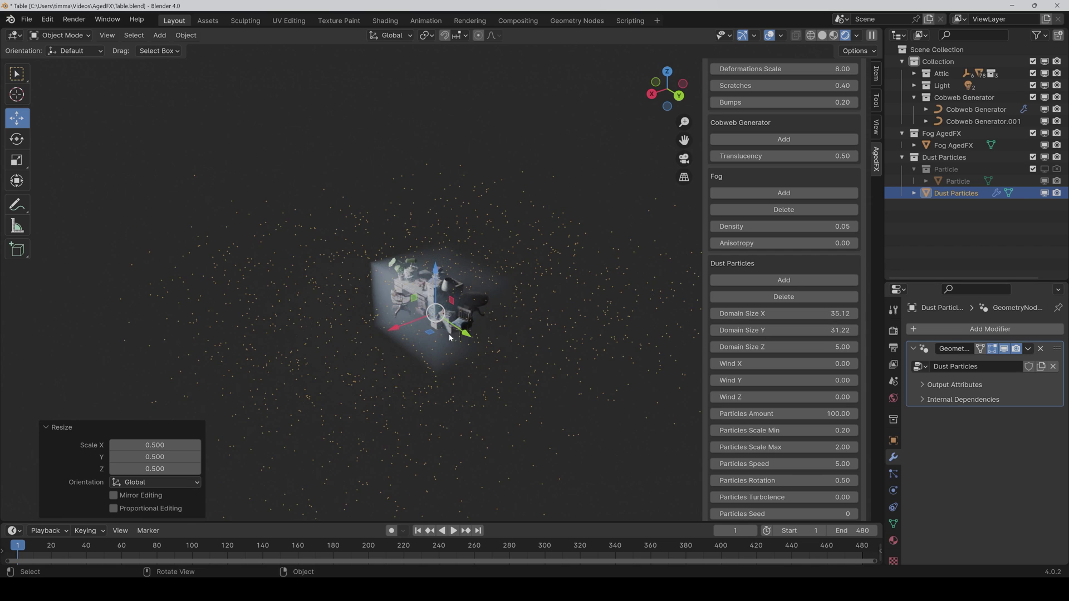
{"action": "middle_click_drag", "start_coordinate": [515, 325], "coordinate": [533, 323]}
{"action": "left_click_drag", "start_coordinate": [738, 346], "coordinate": [750, 345]}
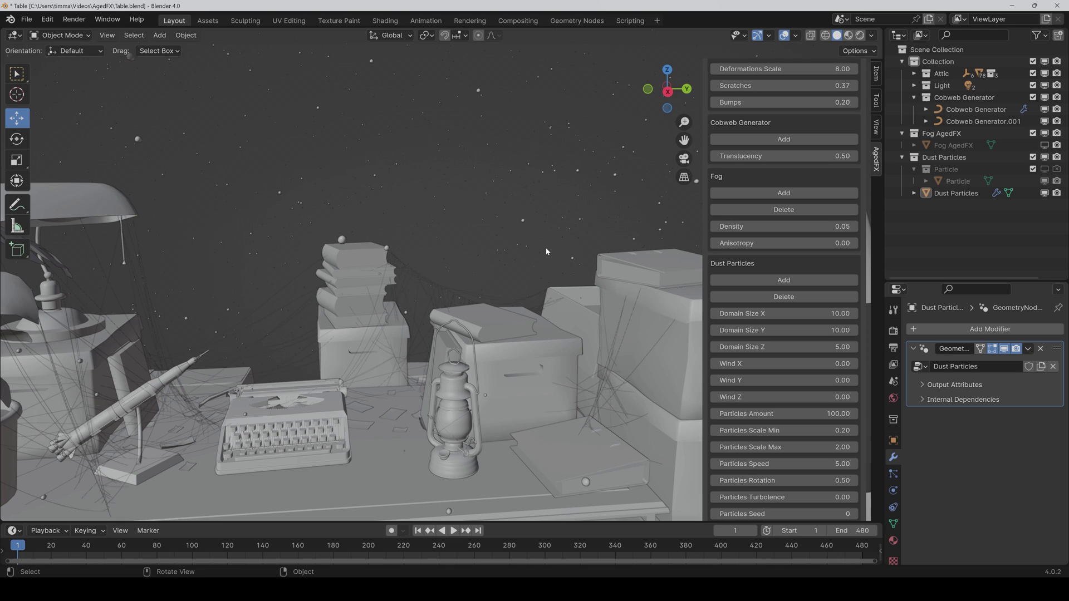
Play the animation and examine the moving dust particles around the desk from several viewpoints.
{"action": "key", "text": "space"}
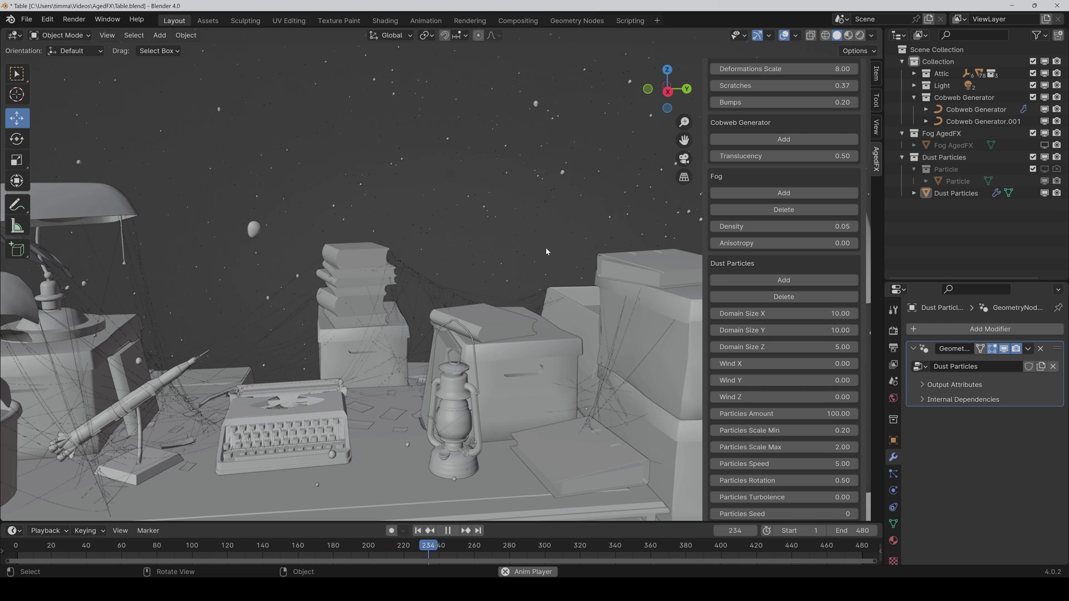
{"action": "scroll", "coordinate": [484, 317], "scroll_direction": "down", "scroll_amount": 3}
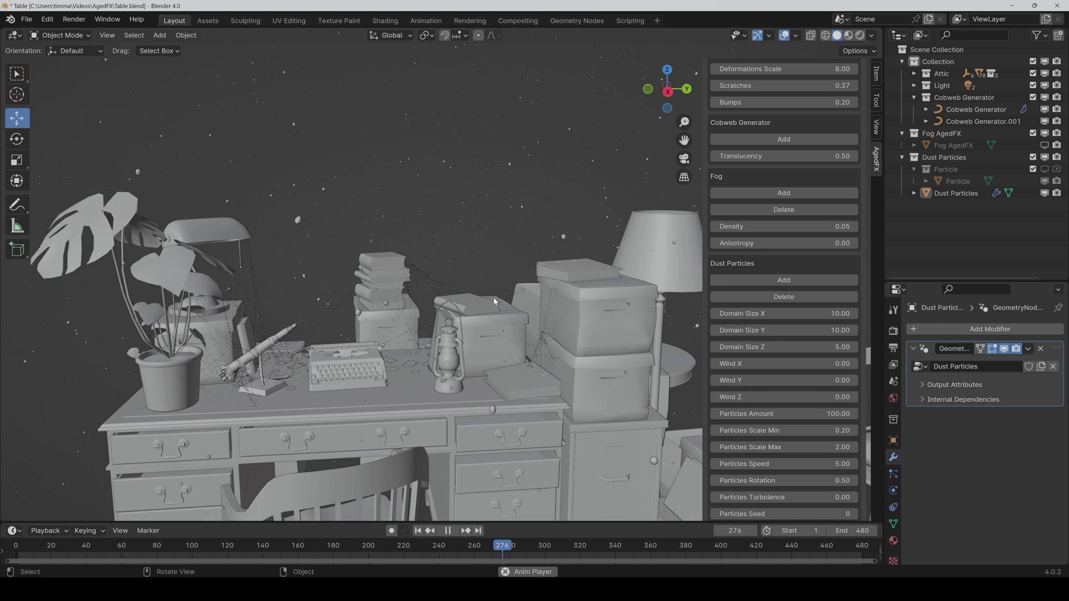
{"action": "scroll", "coordinate": [484, 300], "scroll_direction": "up", "scroll_amount": 2}
{"action": "middle_click_drag", "start_coordinate": [475, 296], "coordinate": [506, 330]}
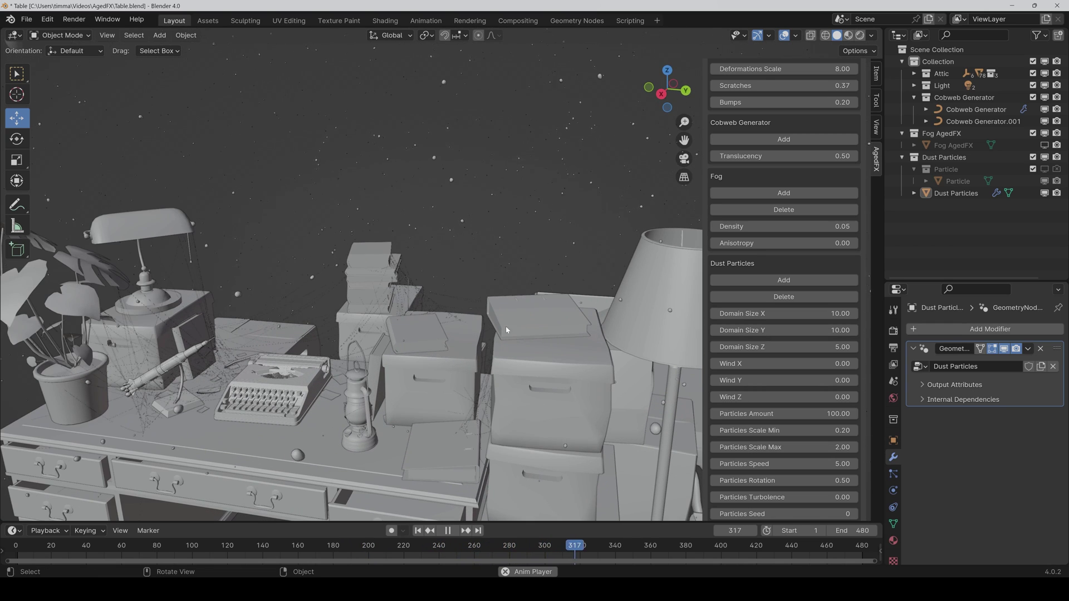
Set the dust particles' Wind X and Wind Y to 0.10 while the animation plays.
{"action": "left_click", "coordinate": [769, 363]}
{"action": "type", "text": ".1"}
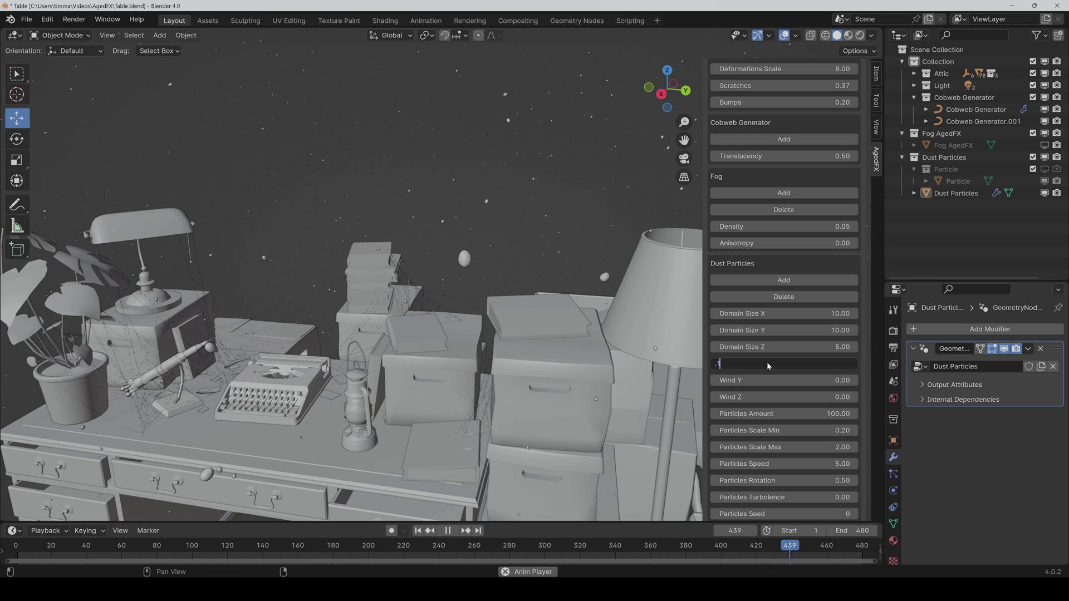
{"action": "key", "text": "Return"}
{"action": "middle_click_drag", "start_coordinate": [410, 199], "coordinate": [437, 253]}
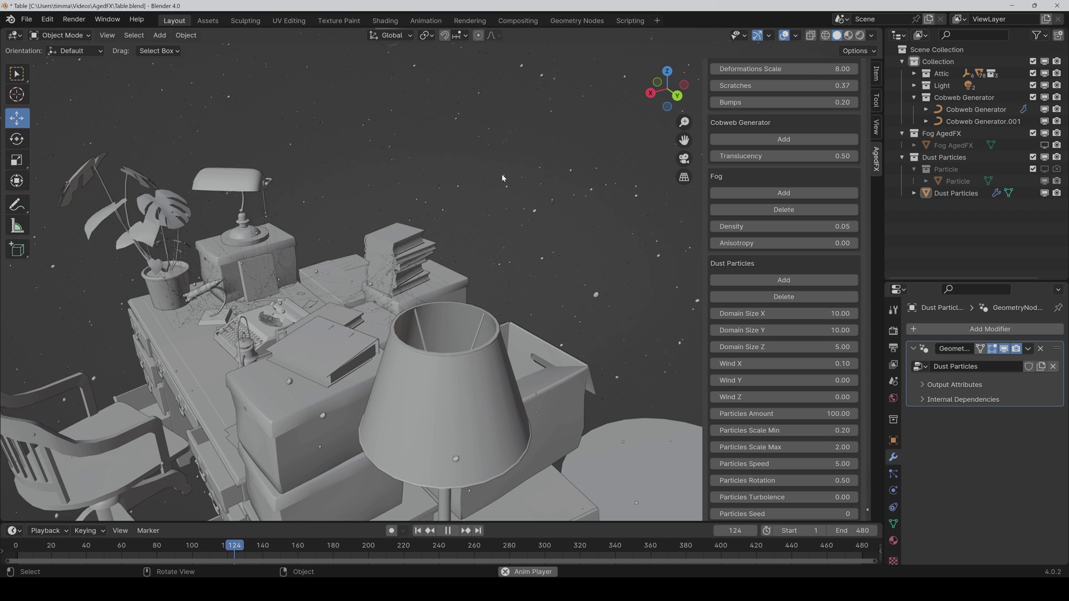
{"action": "left_click", "coordinate": [799, 376]}
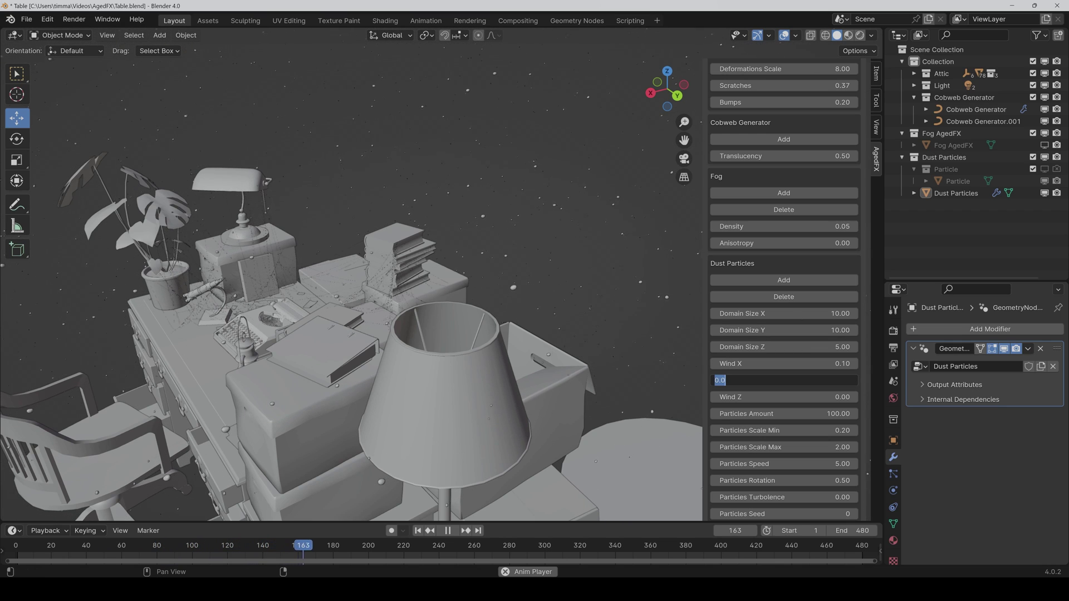
{"action": "type", "text": ".1"}
{"action": "key", "text": "Return"}
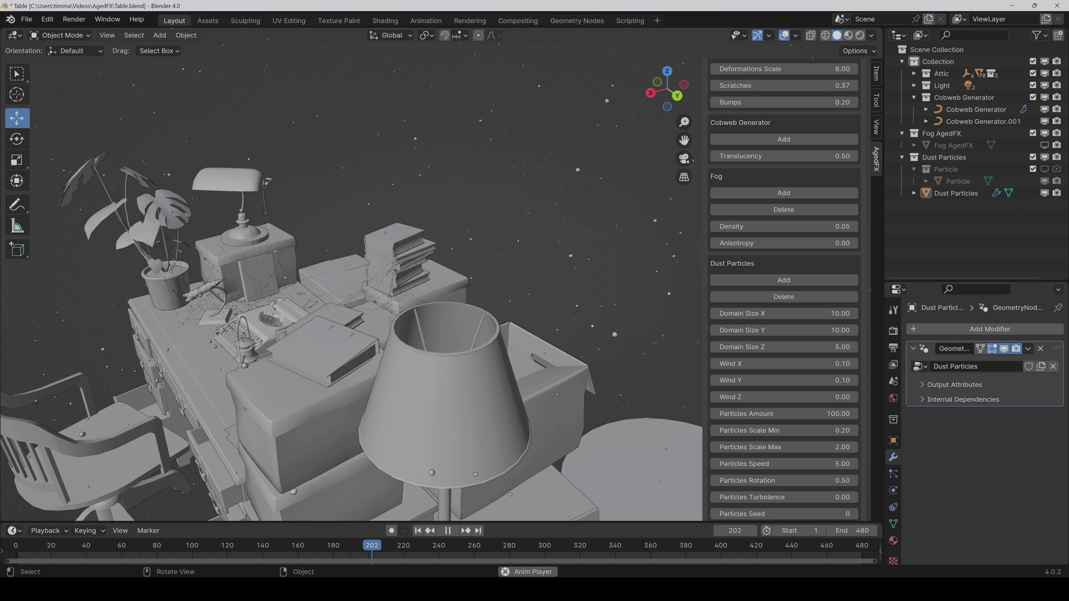
{"action": "middle_click_drag", "start_coordinate": [146, 447], "coordinate": [377, 338]}
Reset the dust particles' Wind X and Wind Y to 0.
{"action": "left_click_drag", "start_coordinate": [785, 363], "coordinate": [785, 380]}
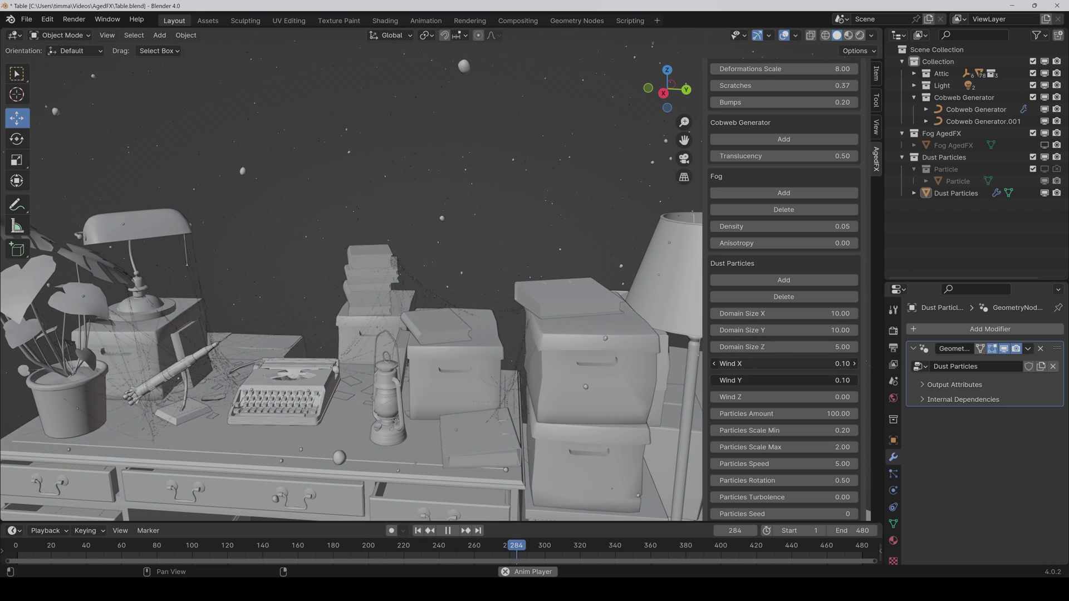
{"action": "type", "text": "0"}
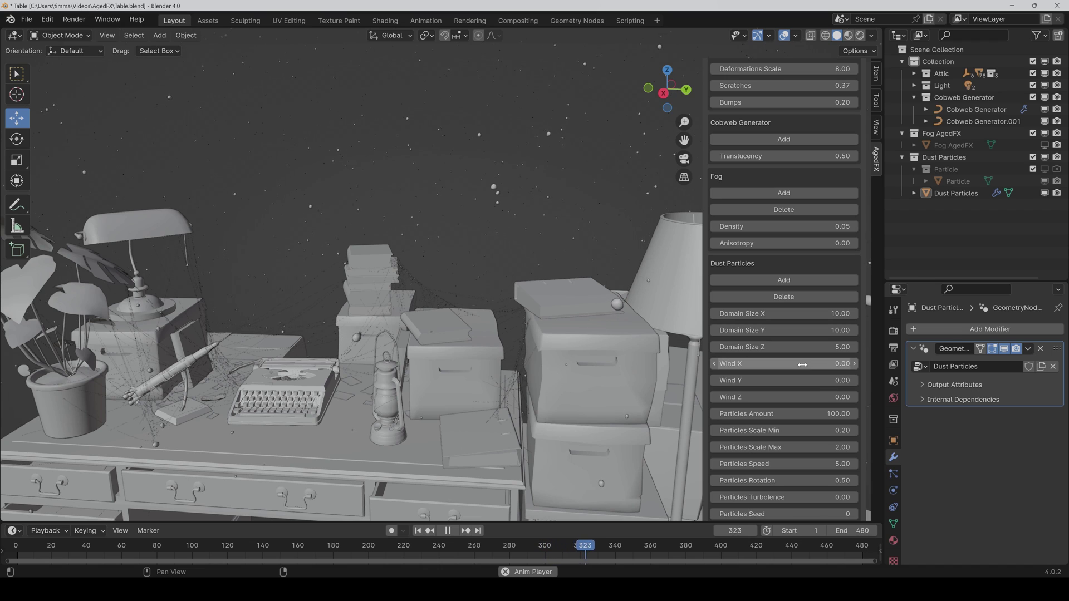
{"action": "key", "text": "Return"}
{"action": "middle_click_drag", "start_coordinate": [294, 336], "coordinate": [329, 327]}
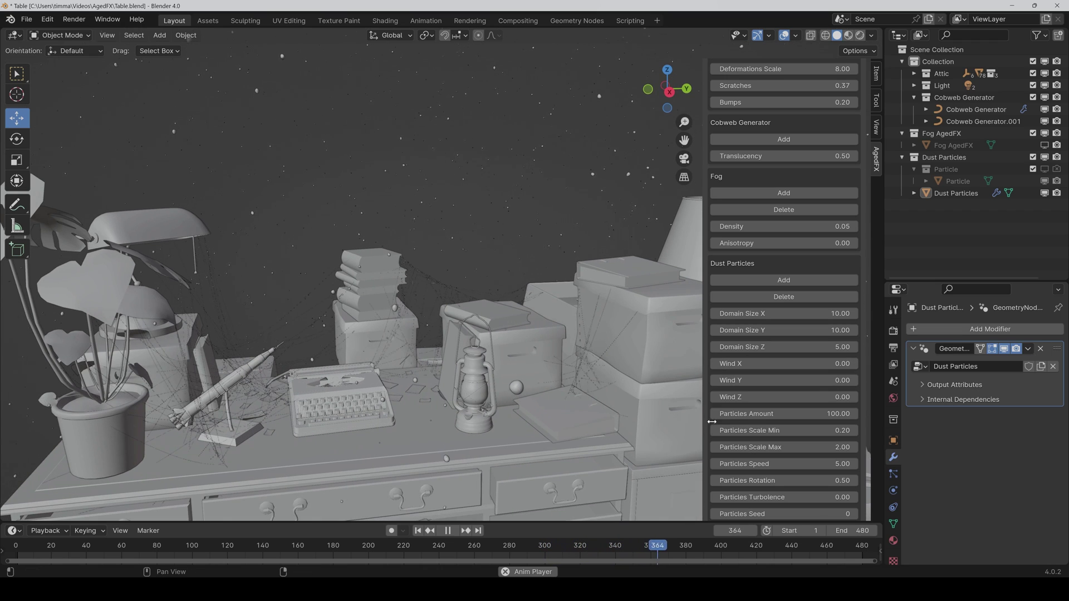
Try a Particles Amount of 200 for the dust while the animation plays, and restore it to 100.
{"action": "left_click", "coordinate": [765, 413]}
{"action": "type", "text": "200"}
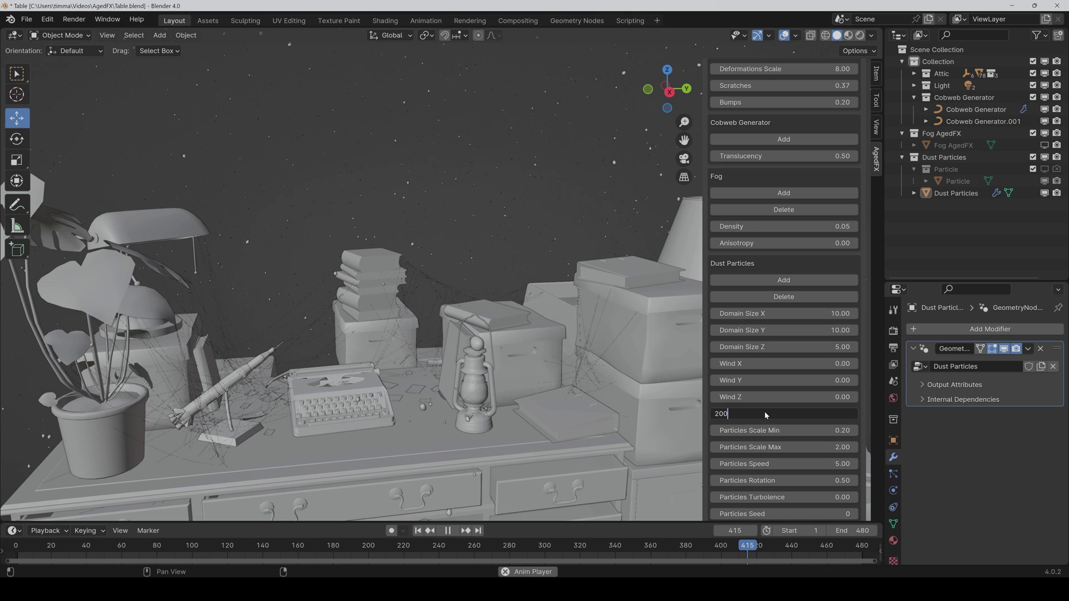
{"action": "key", "text": "Return"}
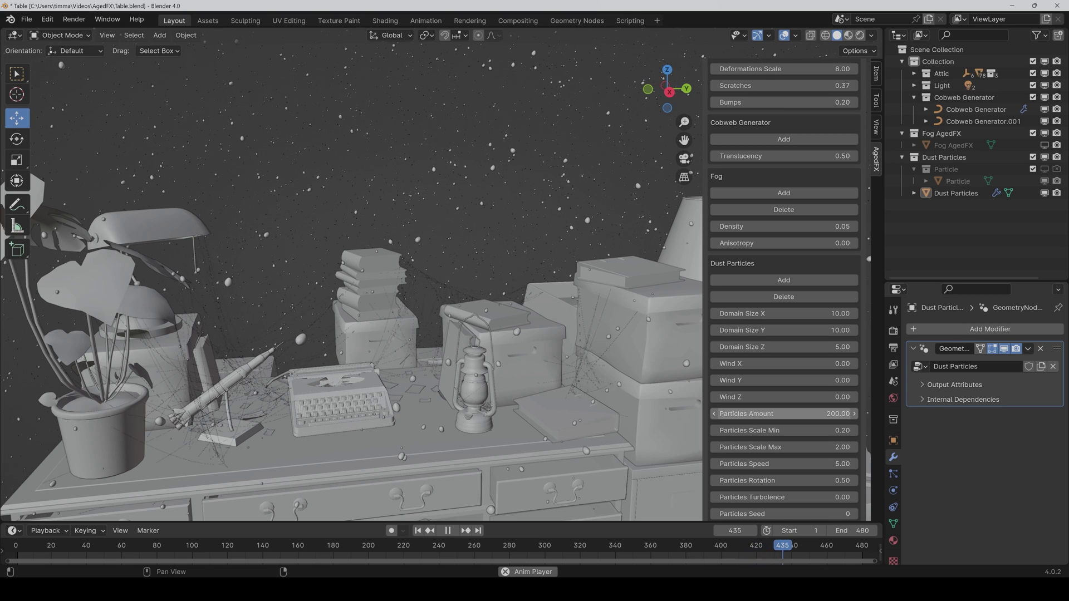
{"action": "left_click", "coordinate": [765, 415]}
{"action": "type", "text": "100"}
{"action": "key", "text": "Return"}
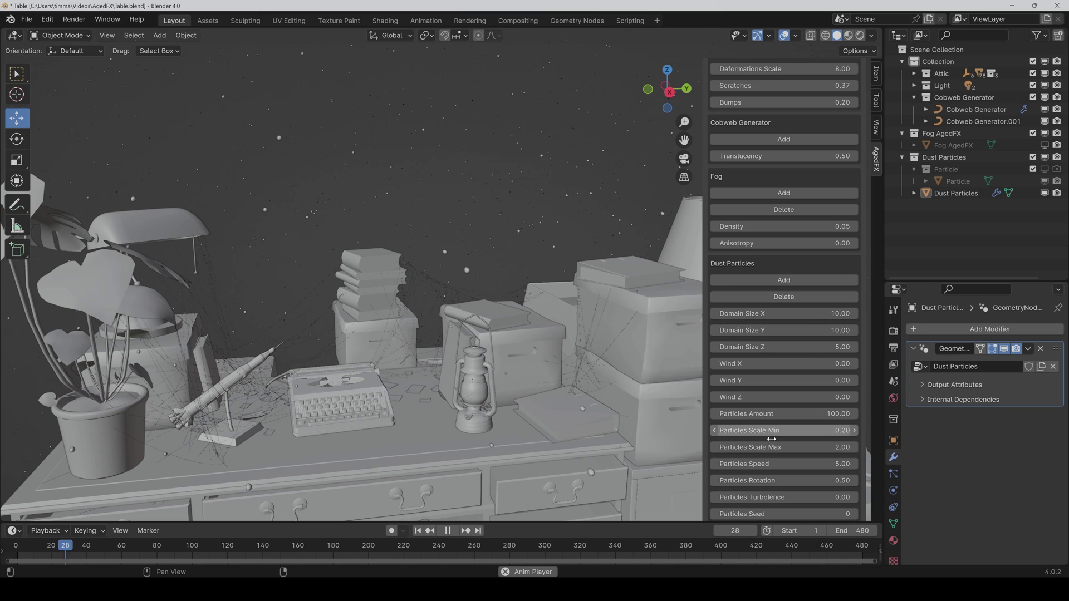
Set the dust's Particles Speed to 10 and check the motion above the desk.
{"action": "scroll", "coordinate": [780, 463], "scroll_direction": "down", "scroll_amount": 1}
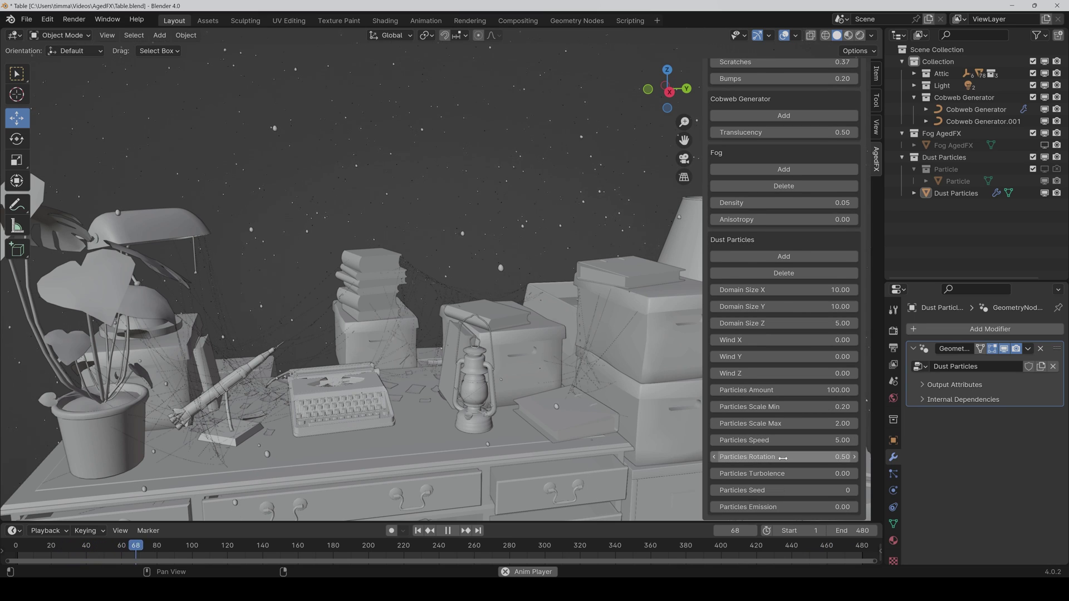
{"action": "double_click", "coordinate": [779, 440]}
{"action": "type", "text": "10"}
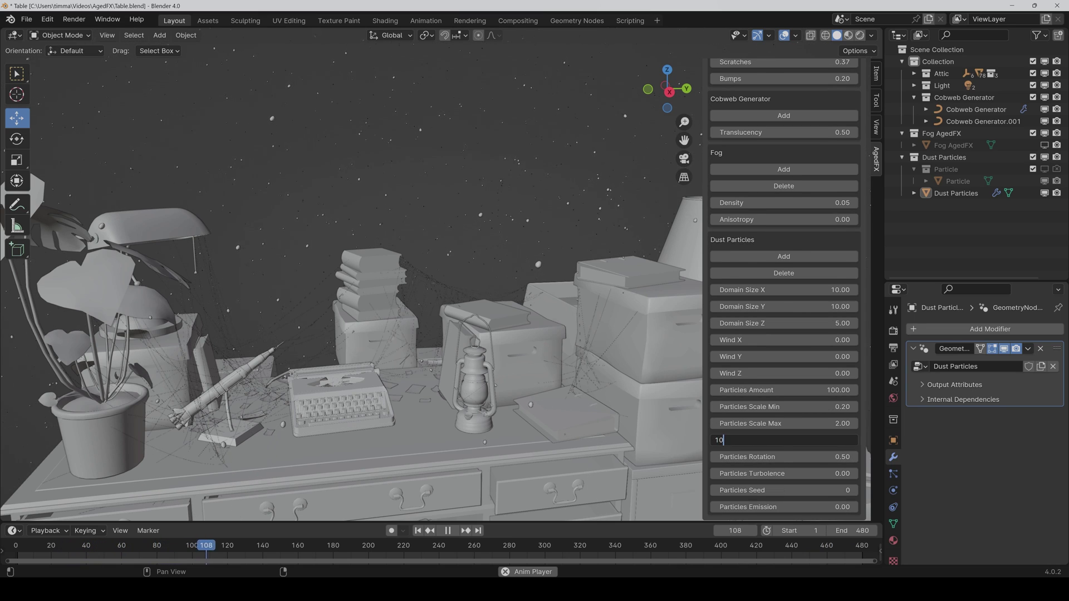
{"action": "key", "text": "Return"}
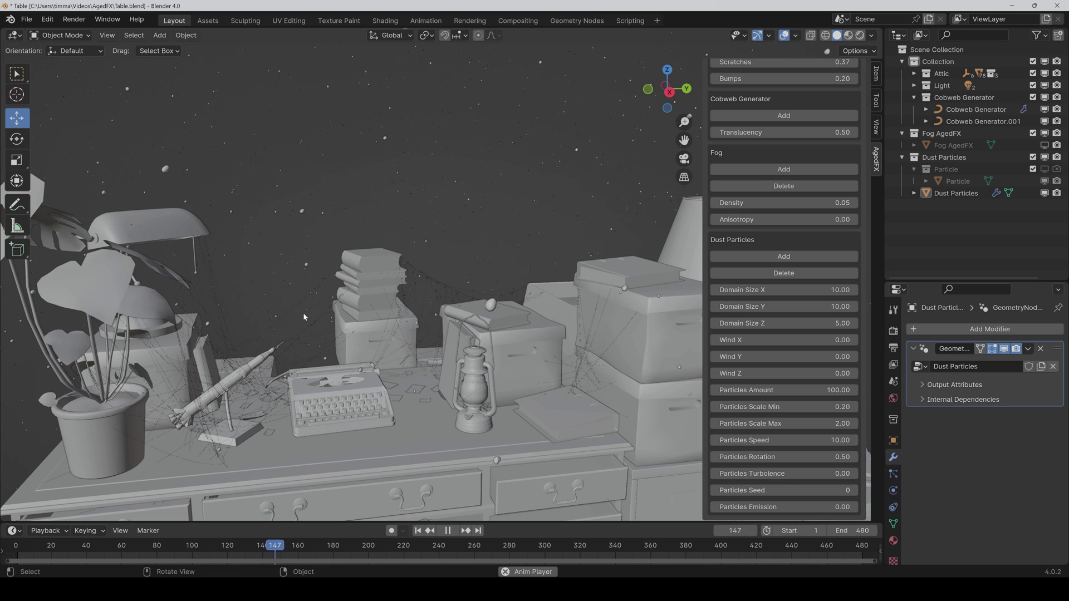
{"action": "middle_click_drag", "start_coordinate": [409, 262], "coordinate": [412, 267], "text": "shift"}
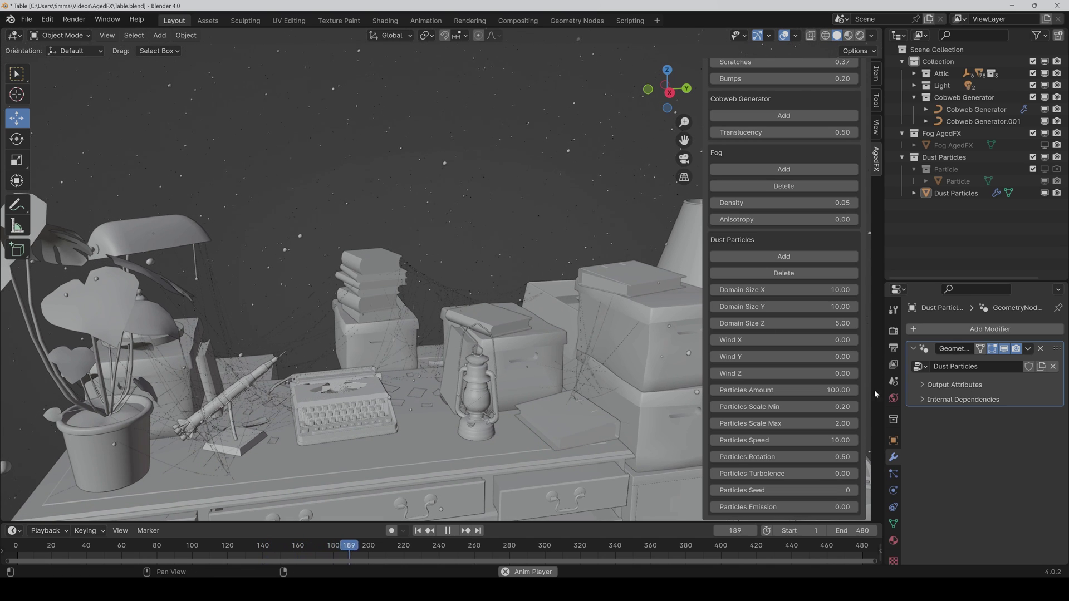
Set the dust's Particles Rotation to 1 and view the particles from a higher angle.
{"action": "left_click", "coordinate": [828, 457]}
{"action": "type", "text": "1."}
{"action": "key", "text": "Return"}
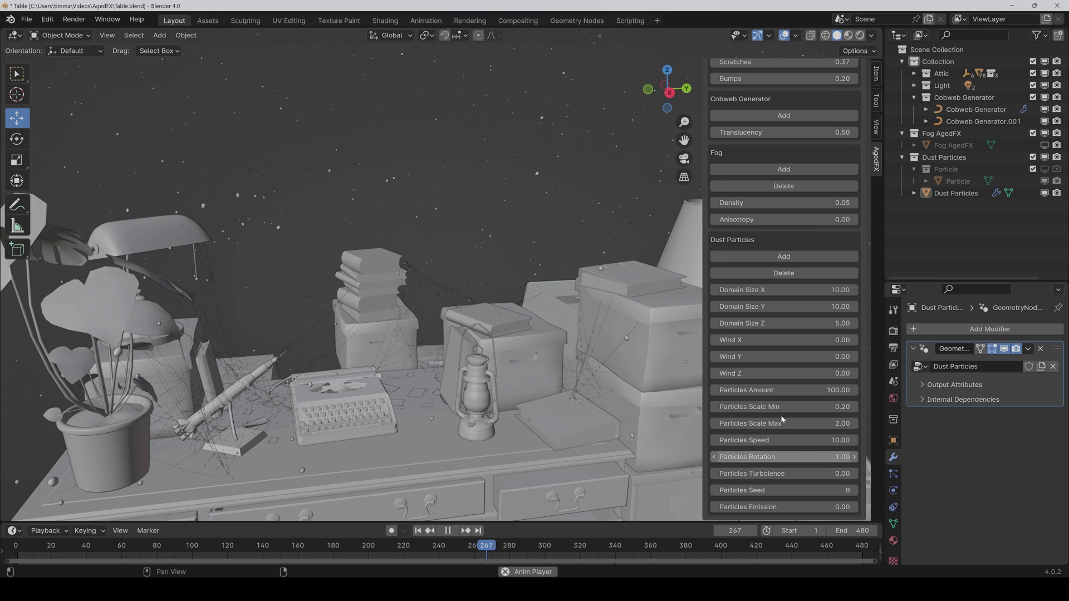
{"action": "middle_click_drag", "start_coordinate": [446, 266], "coordinate": [404, 254]}
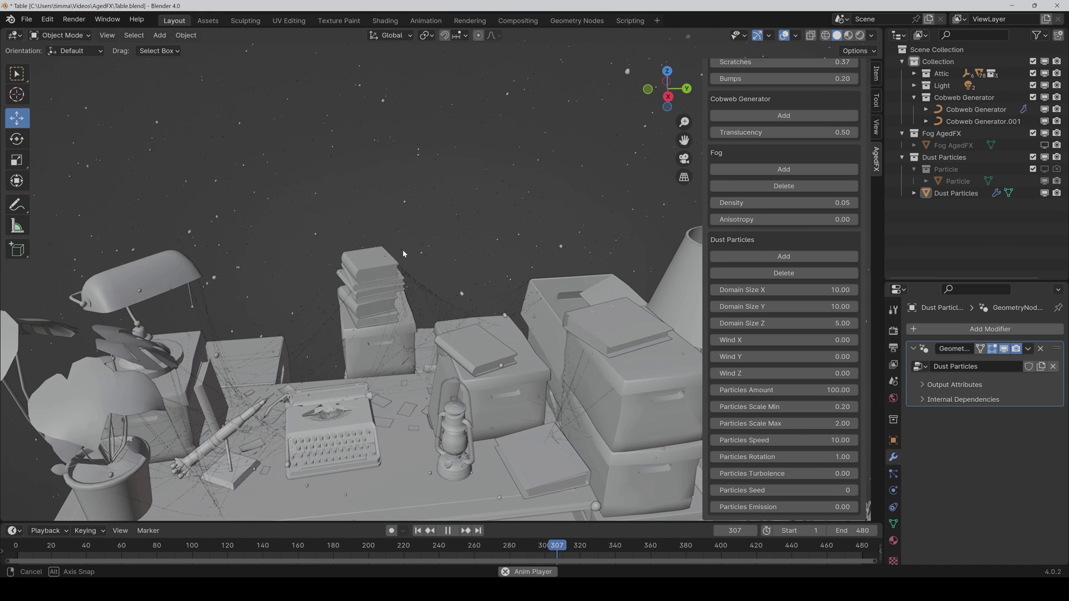
Try the dust's Particles Turbulence at 1, and raise it to 10 while the animation plays.
{"action": "left_click", "coordinate": [801, 473]}
{"action": "type", "text": "1"}
{"action": "key", "text": "Return"}
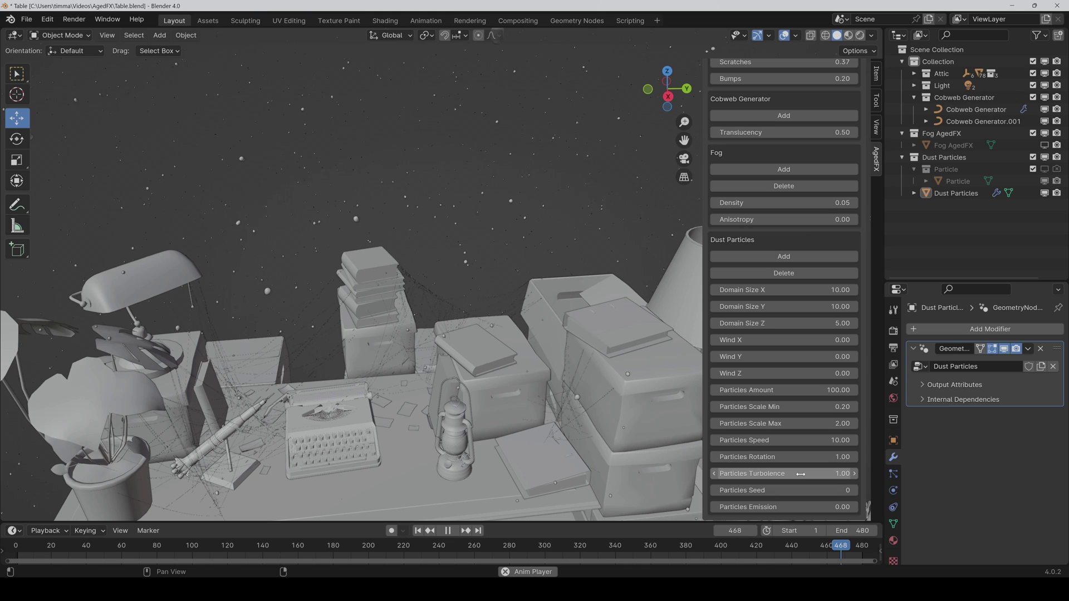
{"action": "left_click", "coordinate": [801, 474]}
{"action": "type", "text": "10"}
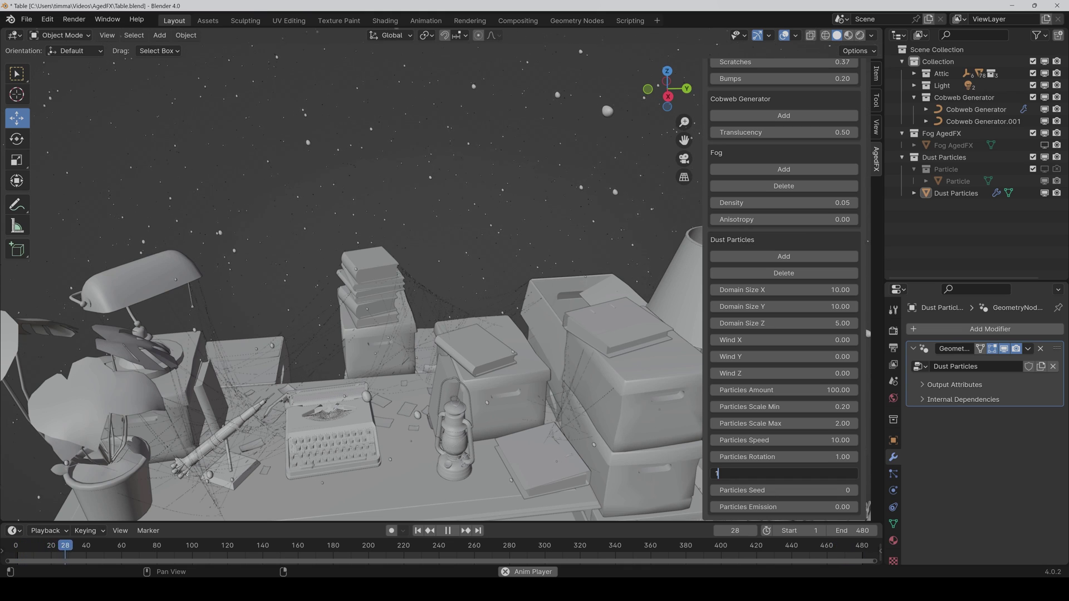
{"action": "key", "text": "Return"}
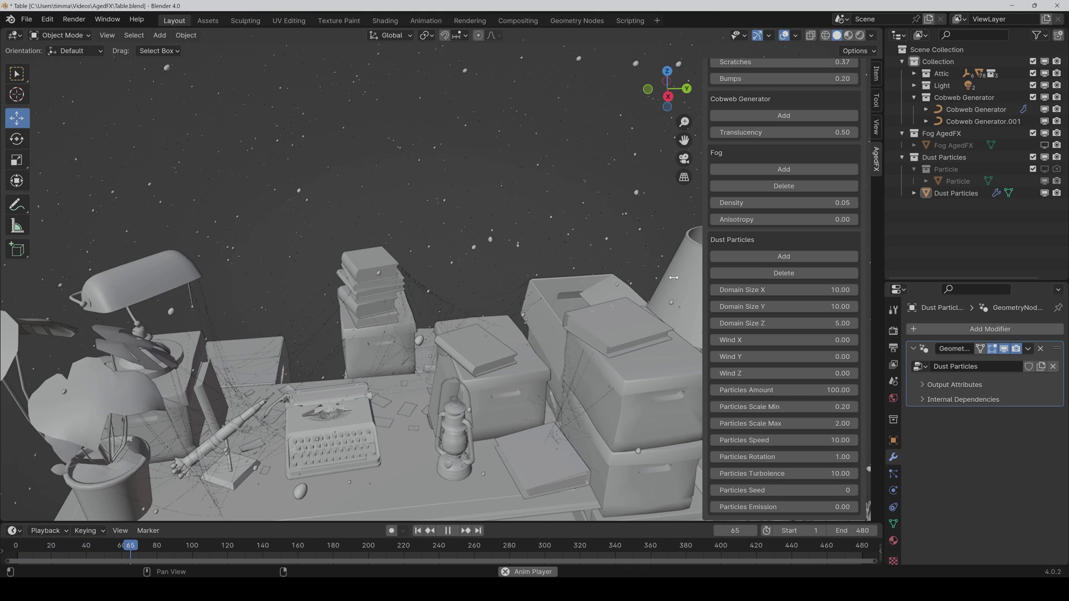
Change the dust's Particles Seed to 2 and stop the animation playback.
{"action": "middle_click_drag", "start_coordinate": [489, 303], "coordinate": [479, 293]}
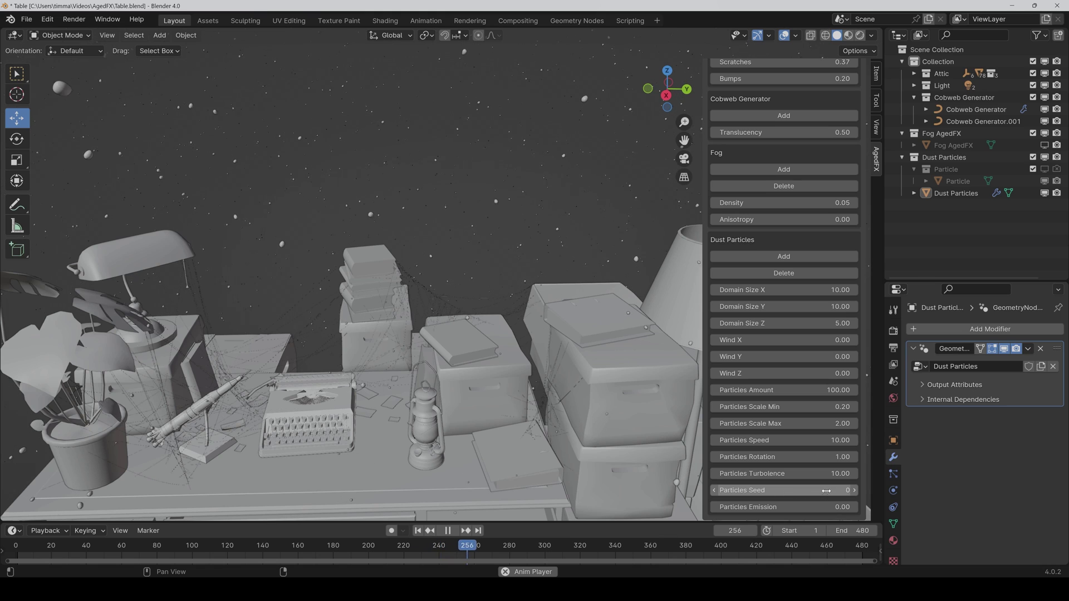
{"action": "left_click", "coordinate": [854, 490]}
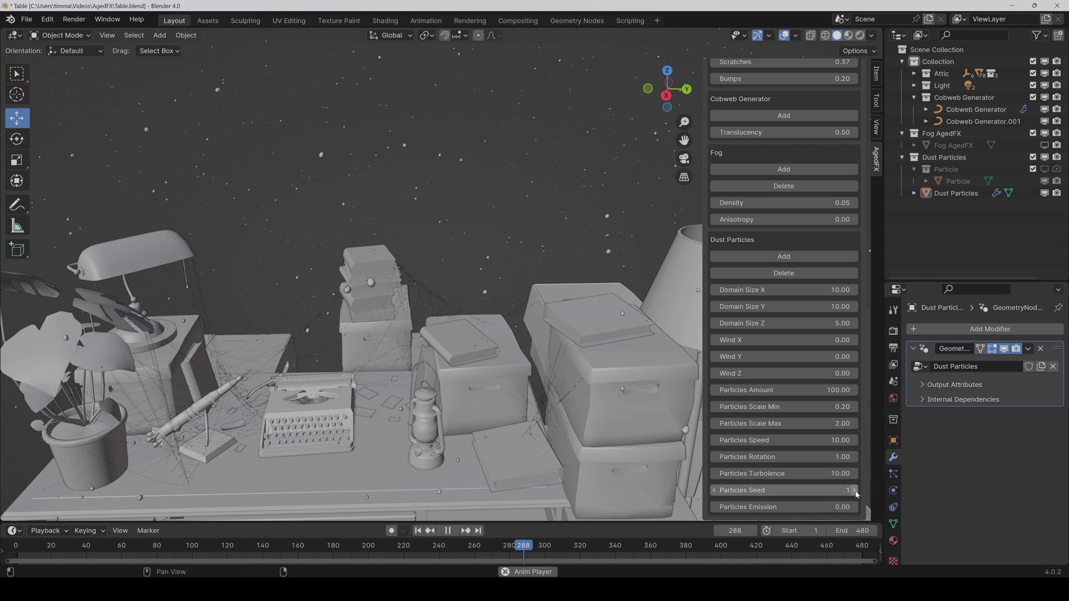
{"action": "left_click", "coordinate": [855, 490]}
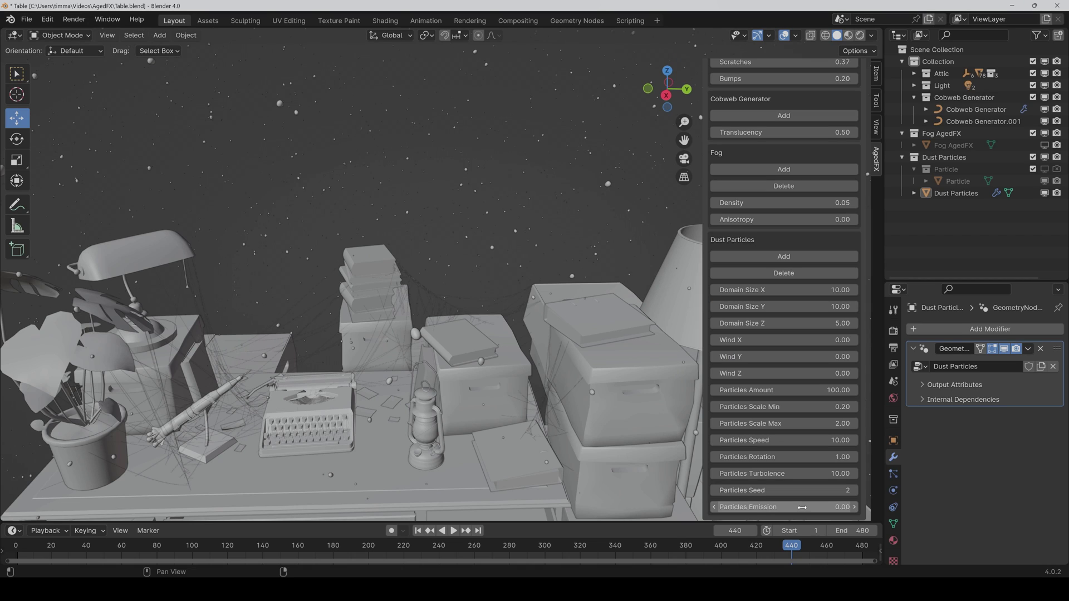
With the viewport in rendered shading and the Light collection excluded, set the dust's Particles Emission to 1.
{"action": "left_click", "coordinate": [860, 36]}
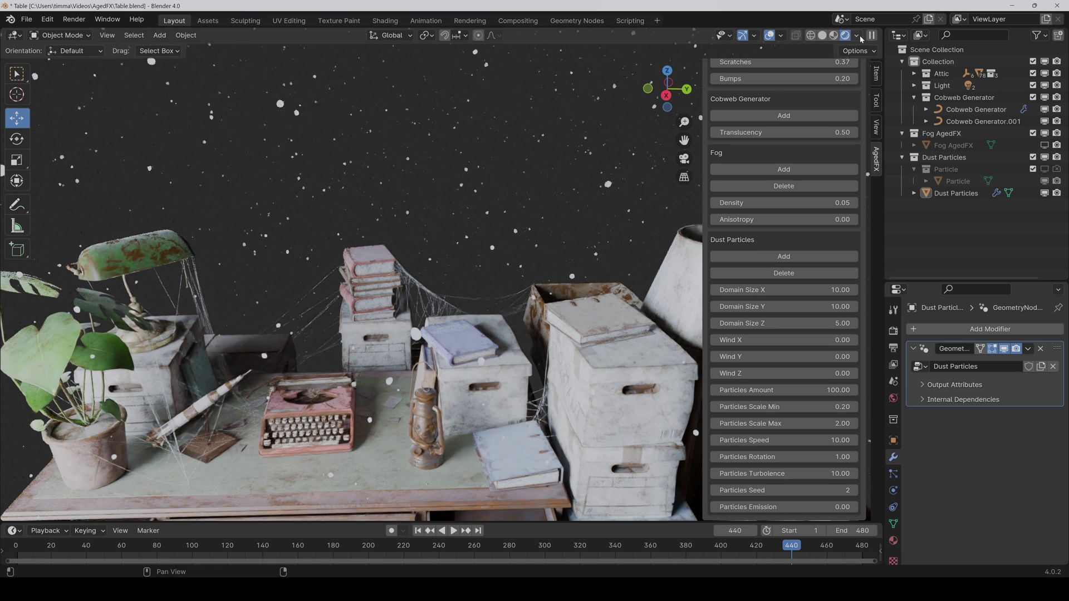
{"action": "left_click", "coordinate": [1033, 85]}
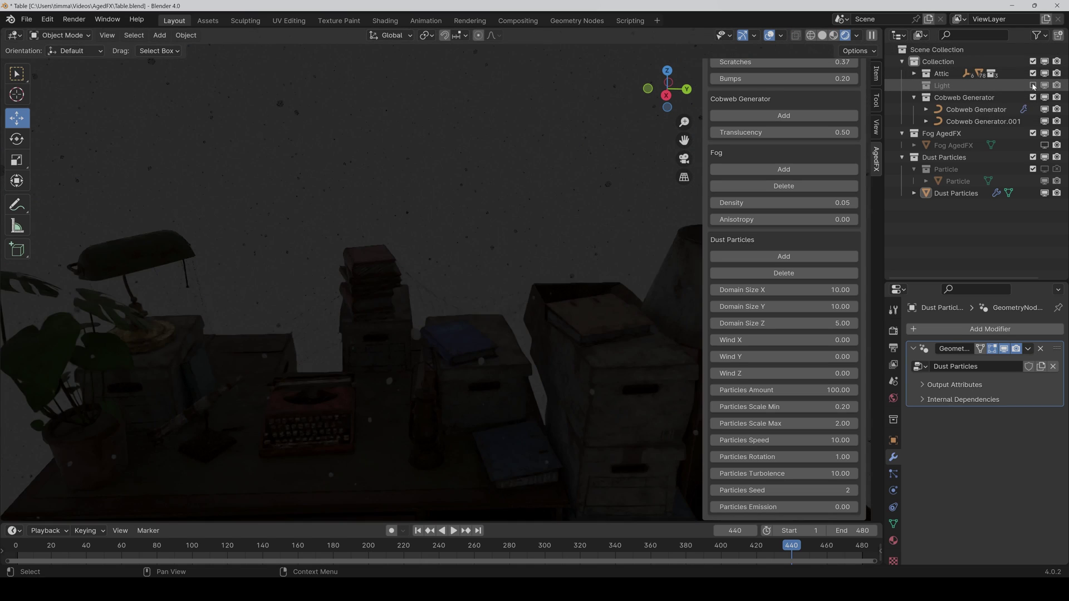
{"action": "left_click", "coordinate": [818, 507]}
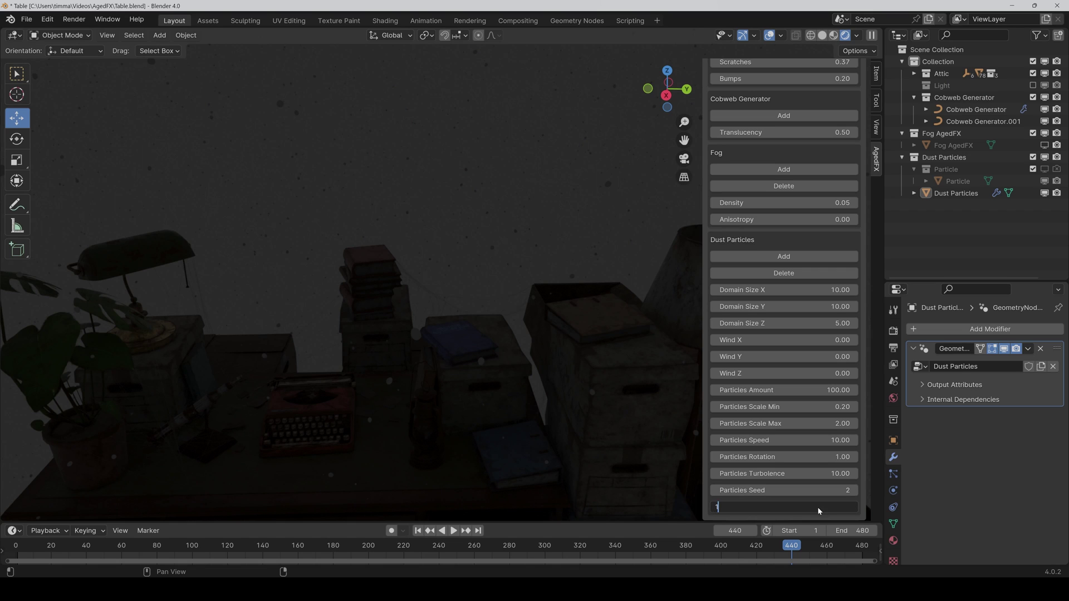
{"action": "type", "text": "1"}
{"action": "key", "text": "Return"}
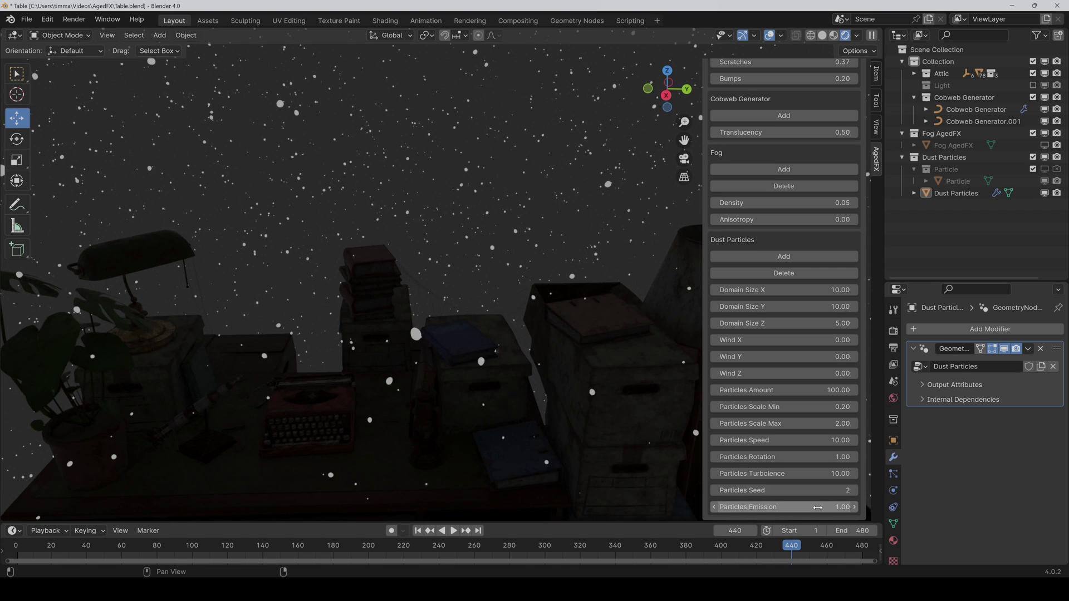